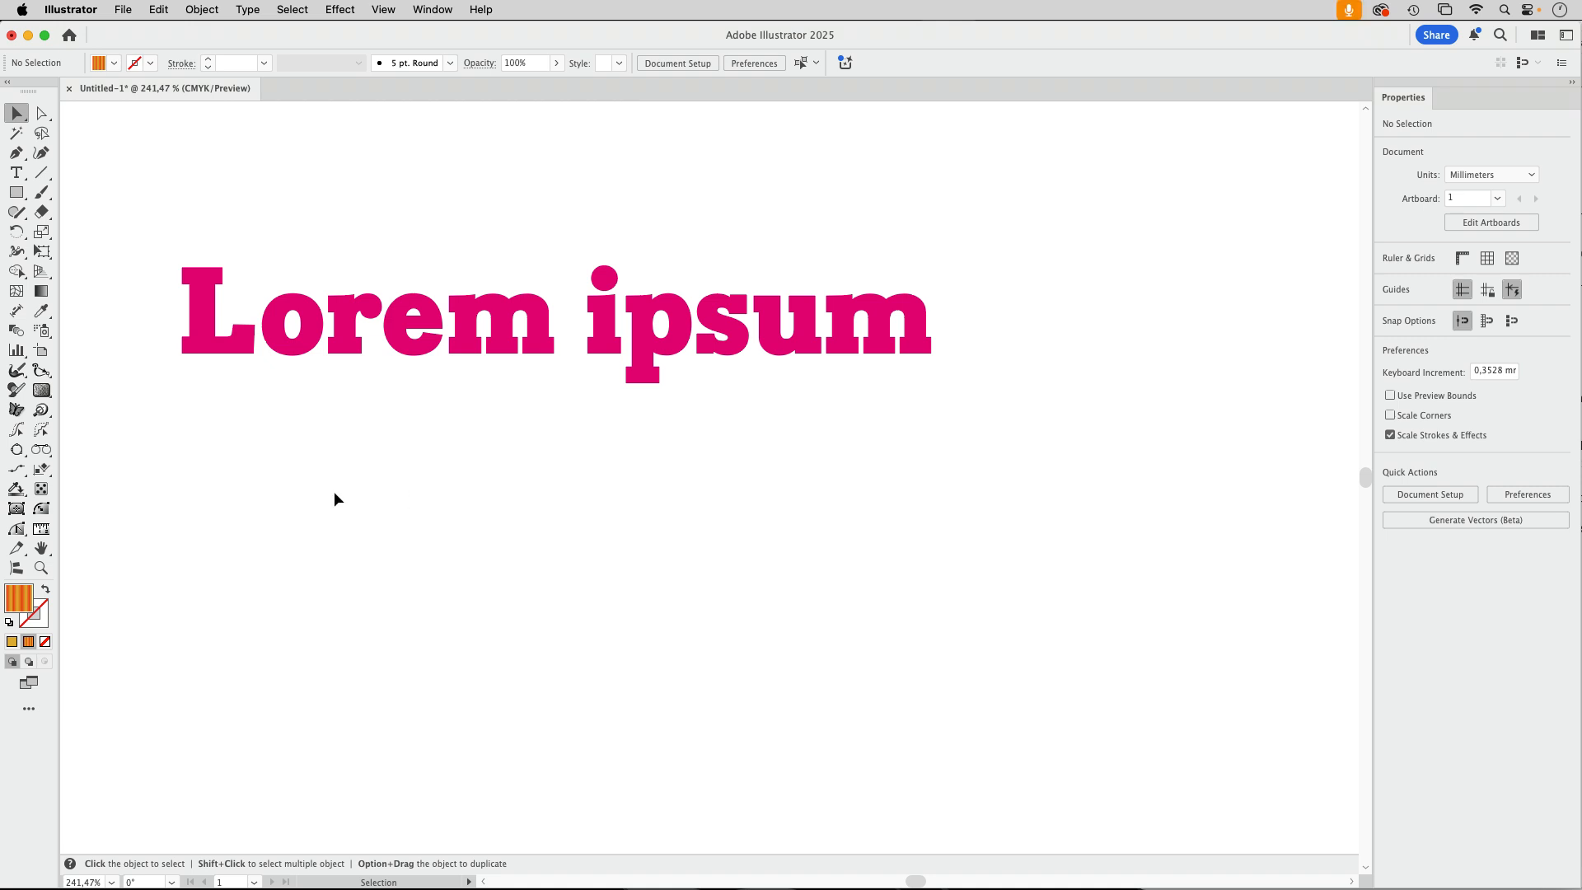
# Activate the Stylism tool for the "Lorem ipsum" text and arrange the Stylism and AstuteBuddy panels beside it
pyautogui.click(352, 353)
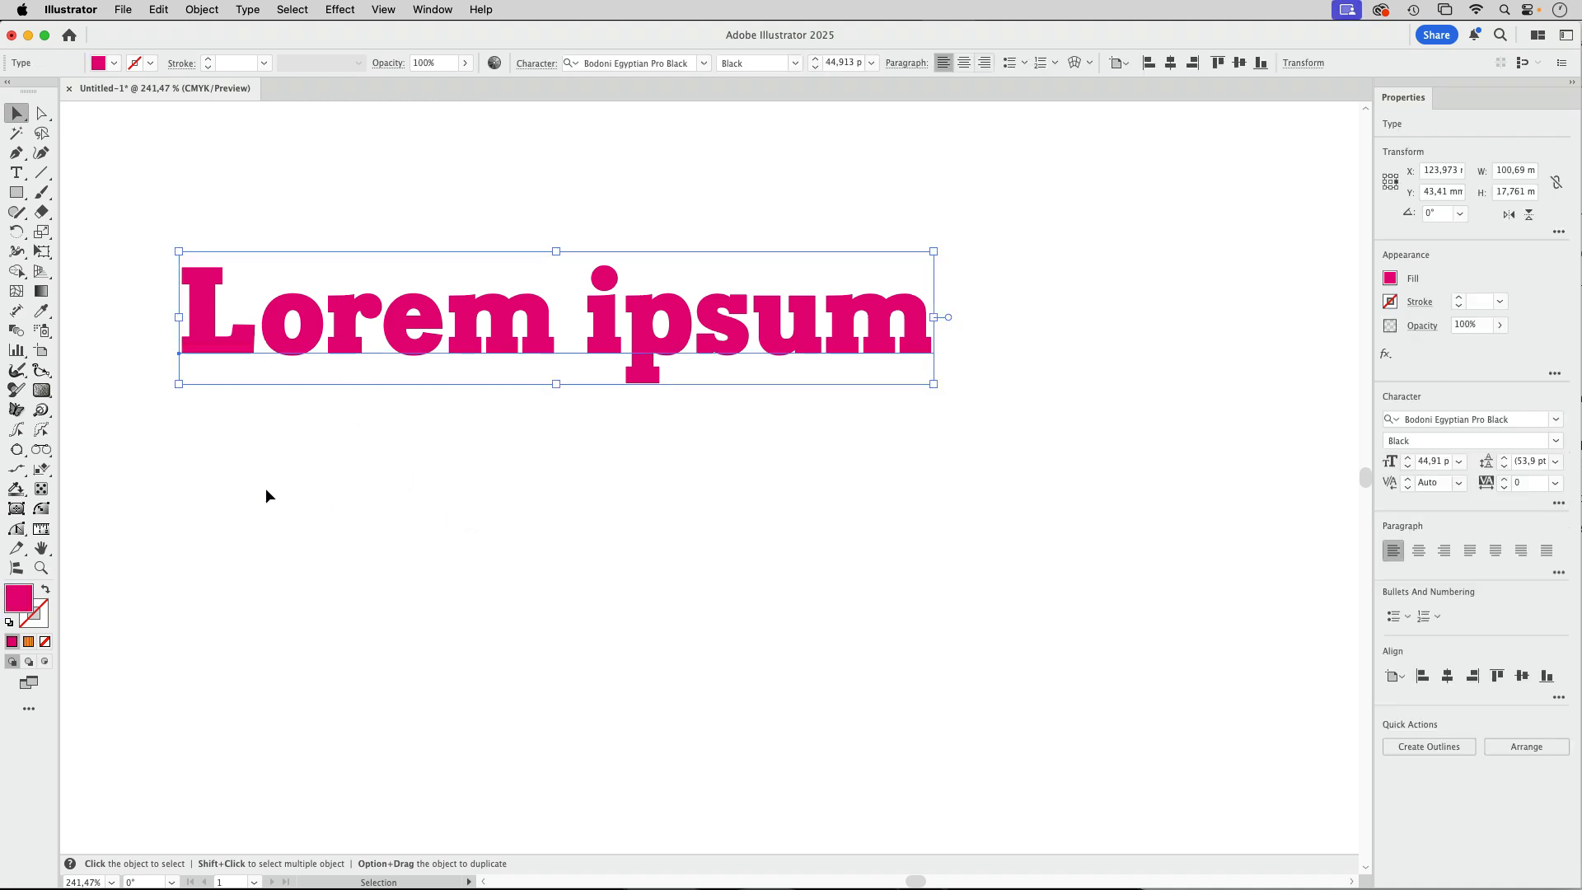
pyautogui.click(42, 413)
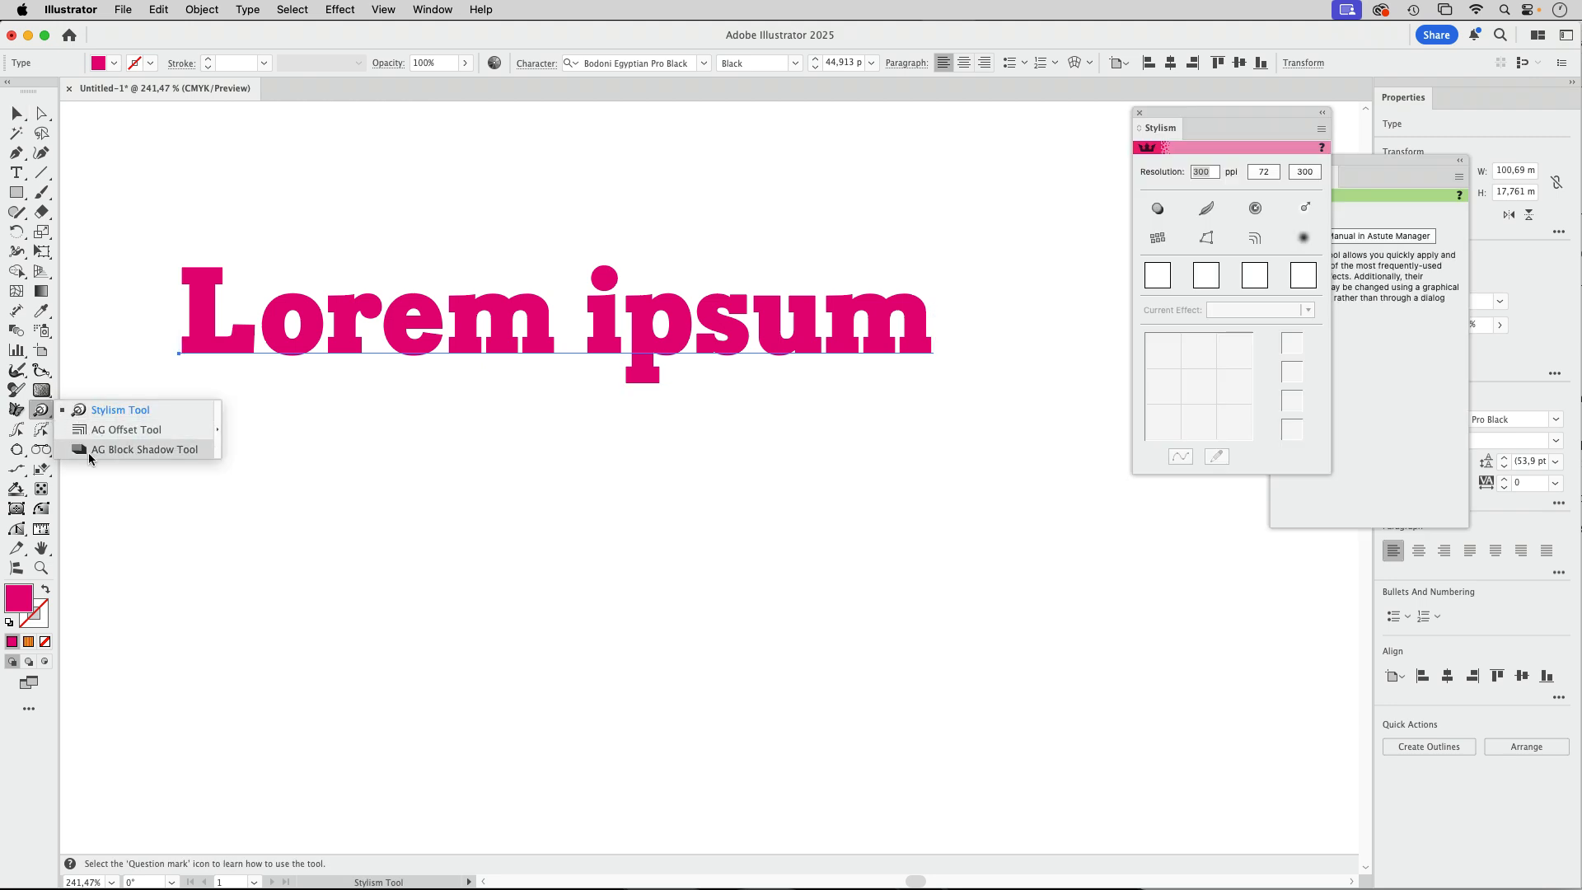
pyautogui.click(79, 410)
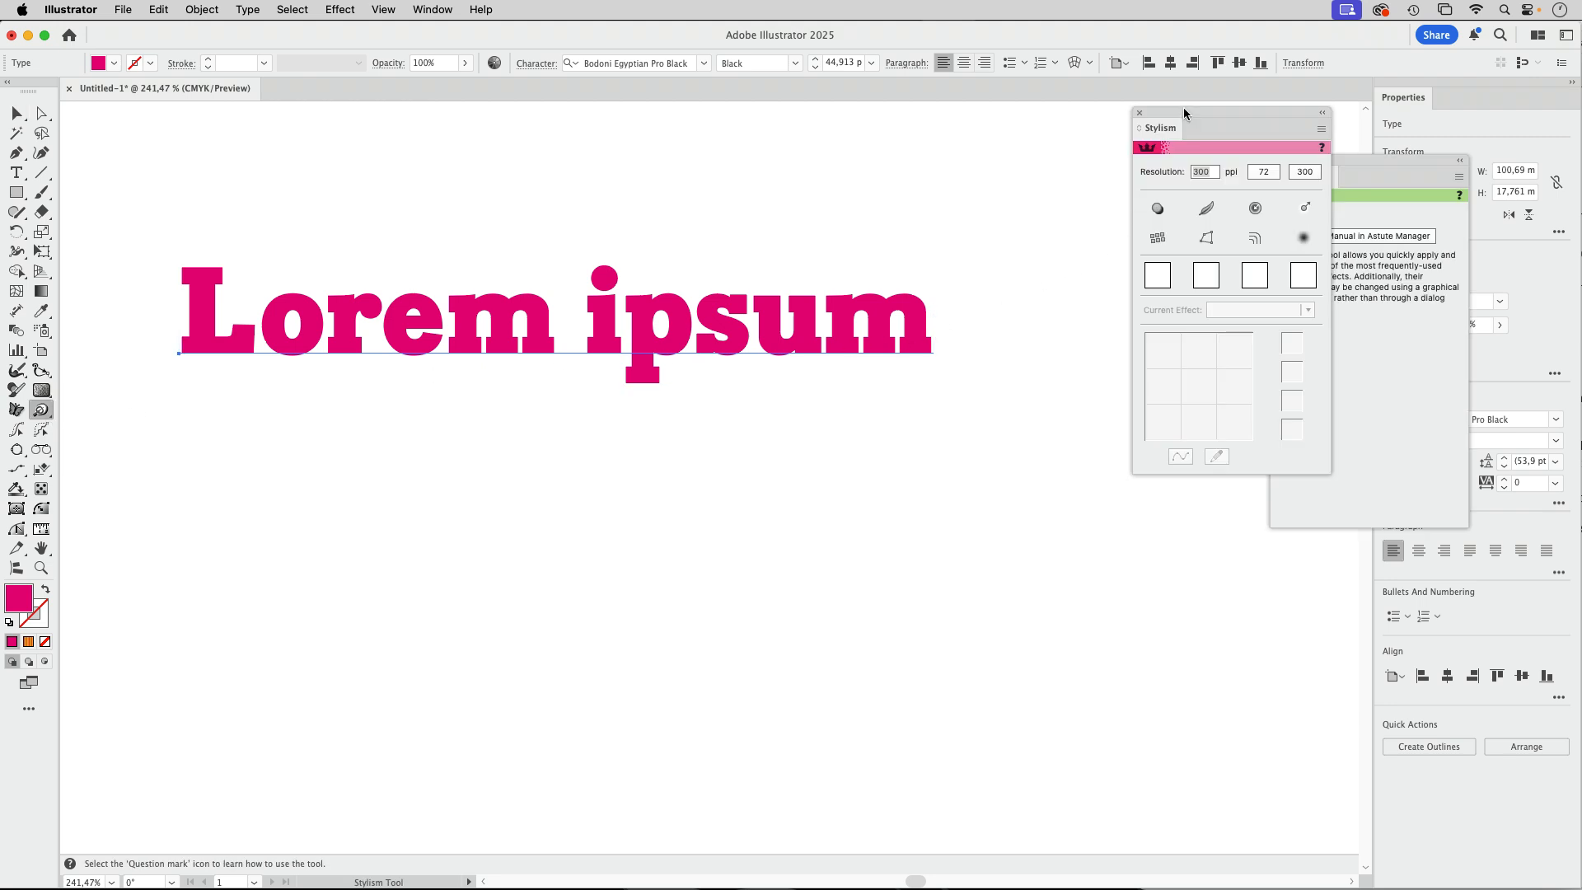
pyautogui.moveTo(1184, 110); pyautogui.dragTo(1056, 213)
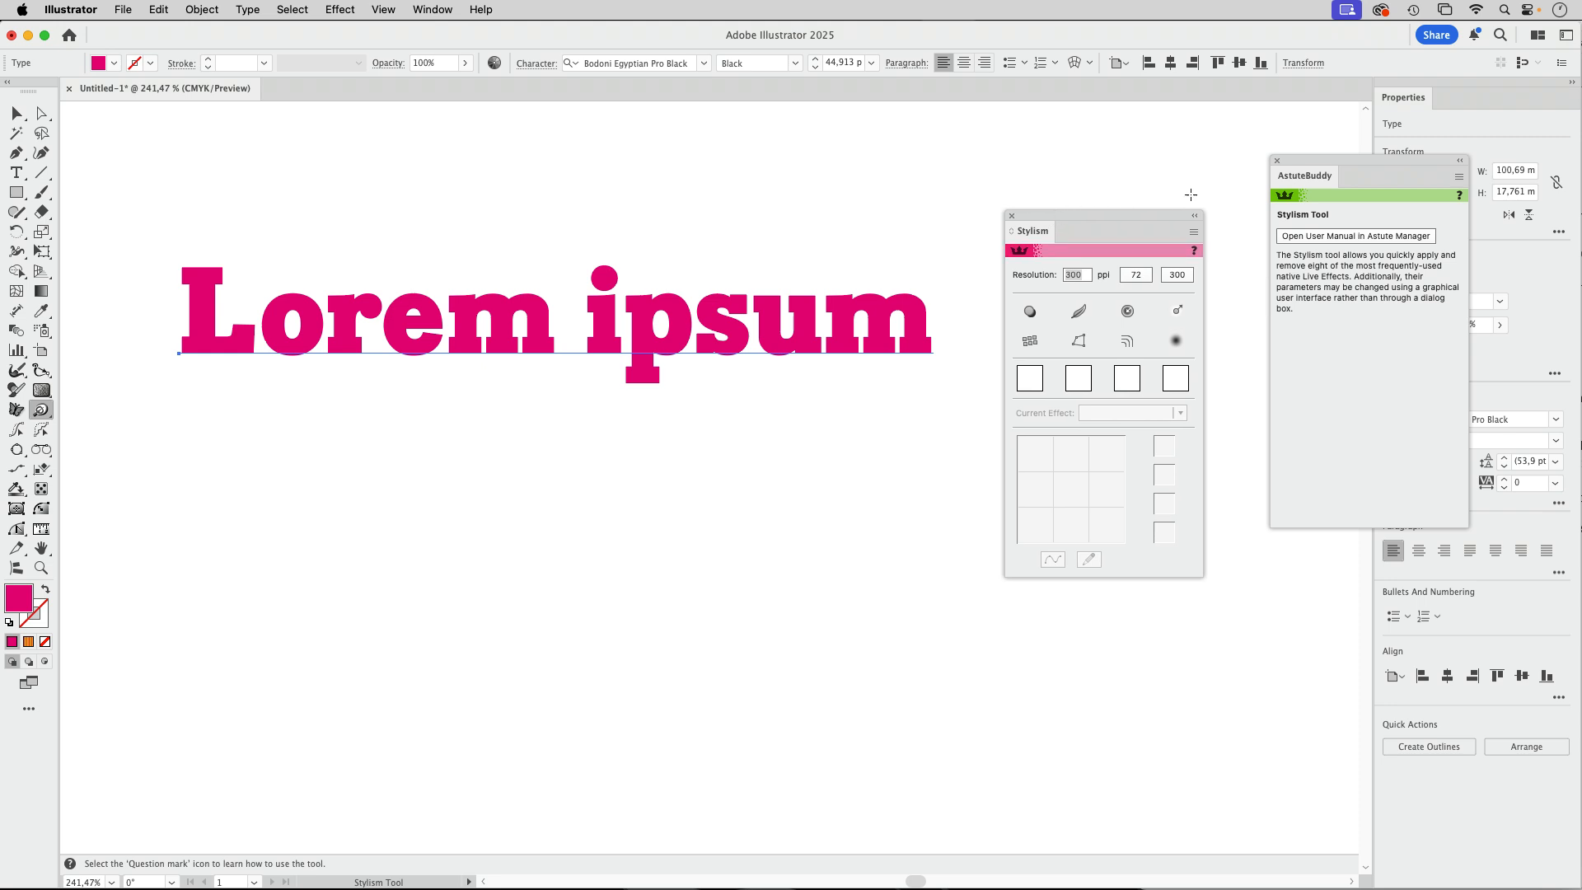
pyautogui.moveTo(1321, 166); pyautogui.dragTo(1291, 131)
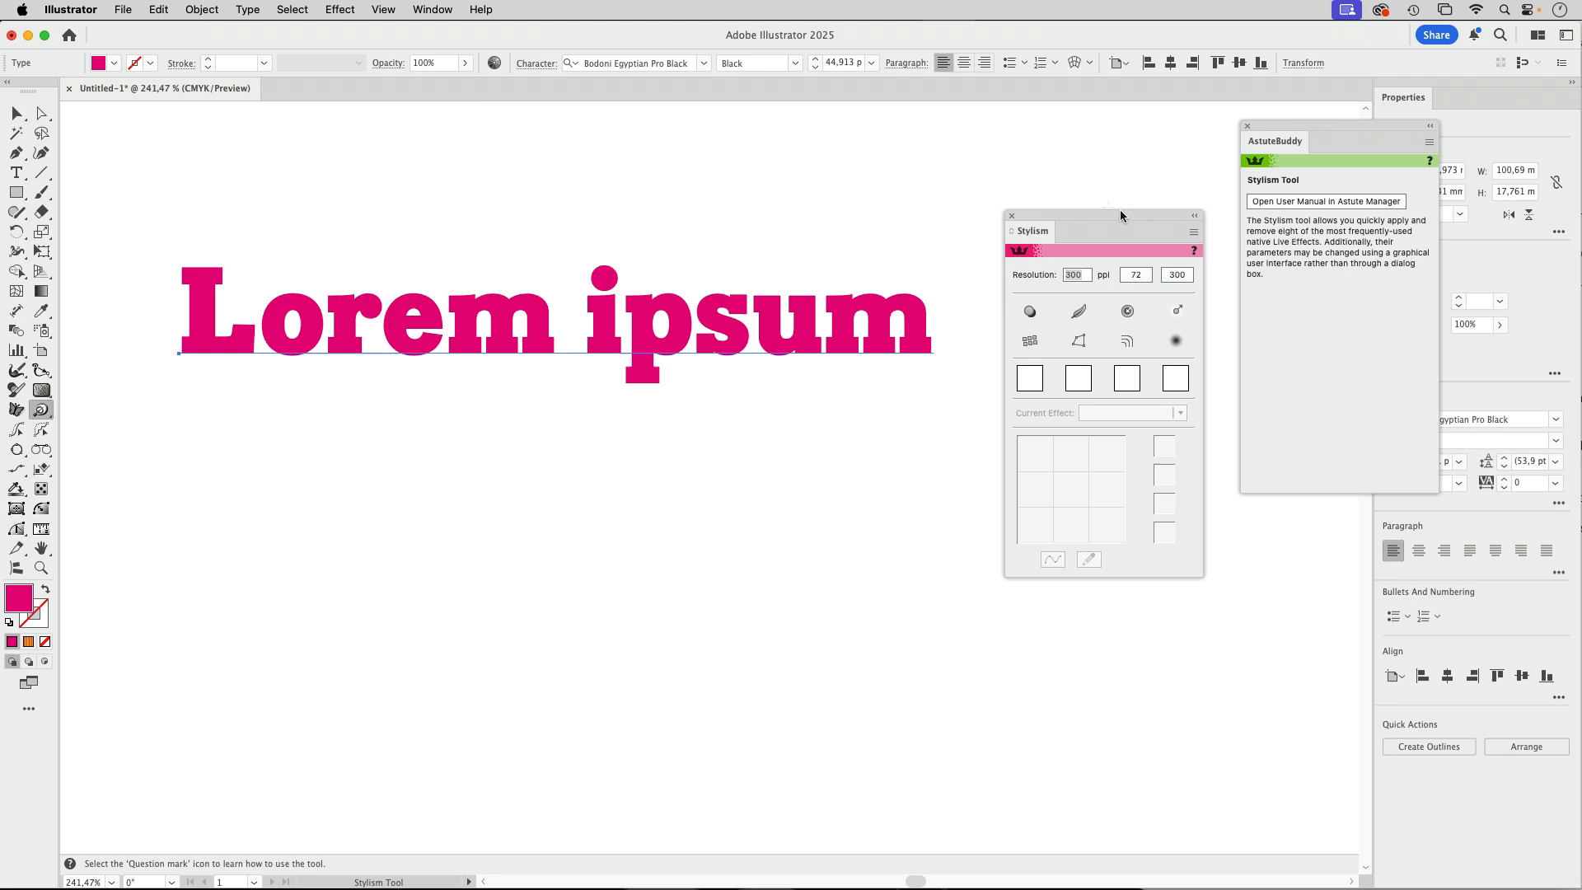
# Apply a Stylism drop shadow to the text and adjust it on the canvas, with a tighter blur and a smaller offset
pyautogui.click(346, 11)
pyautogui.click(339, 10)
pyautogui.click(1031, 313)
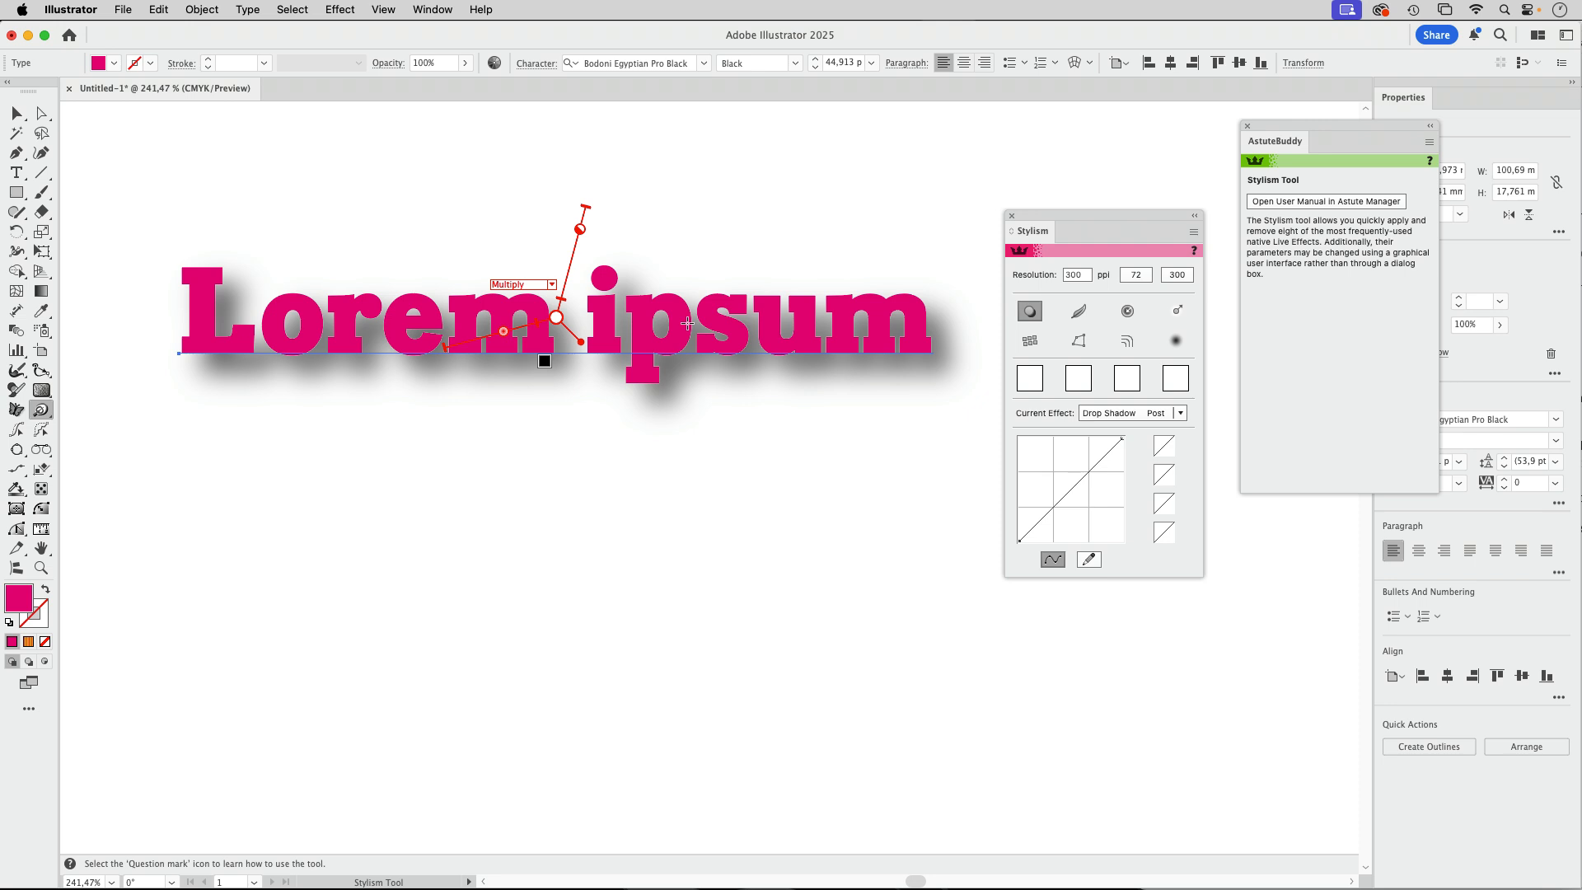
pyautogui.moveTo(592, 208)
pyautogui.mouseDown()
pyautogui.moveTo(570, 284)
pyautogui.moveTo(583, 219)
pyautogui.mouseUp()
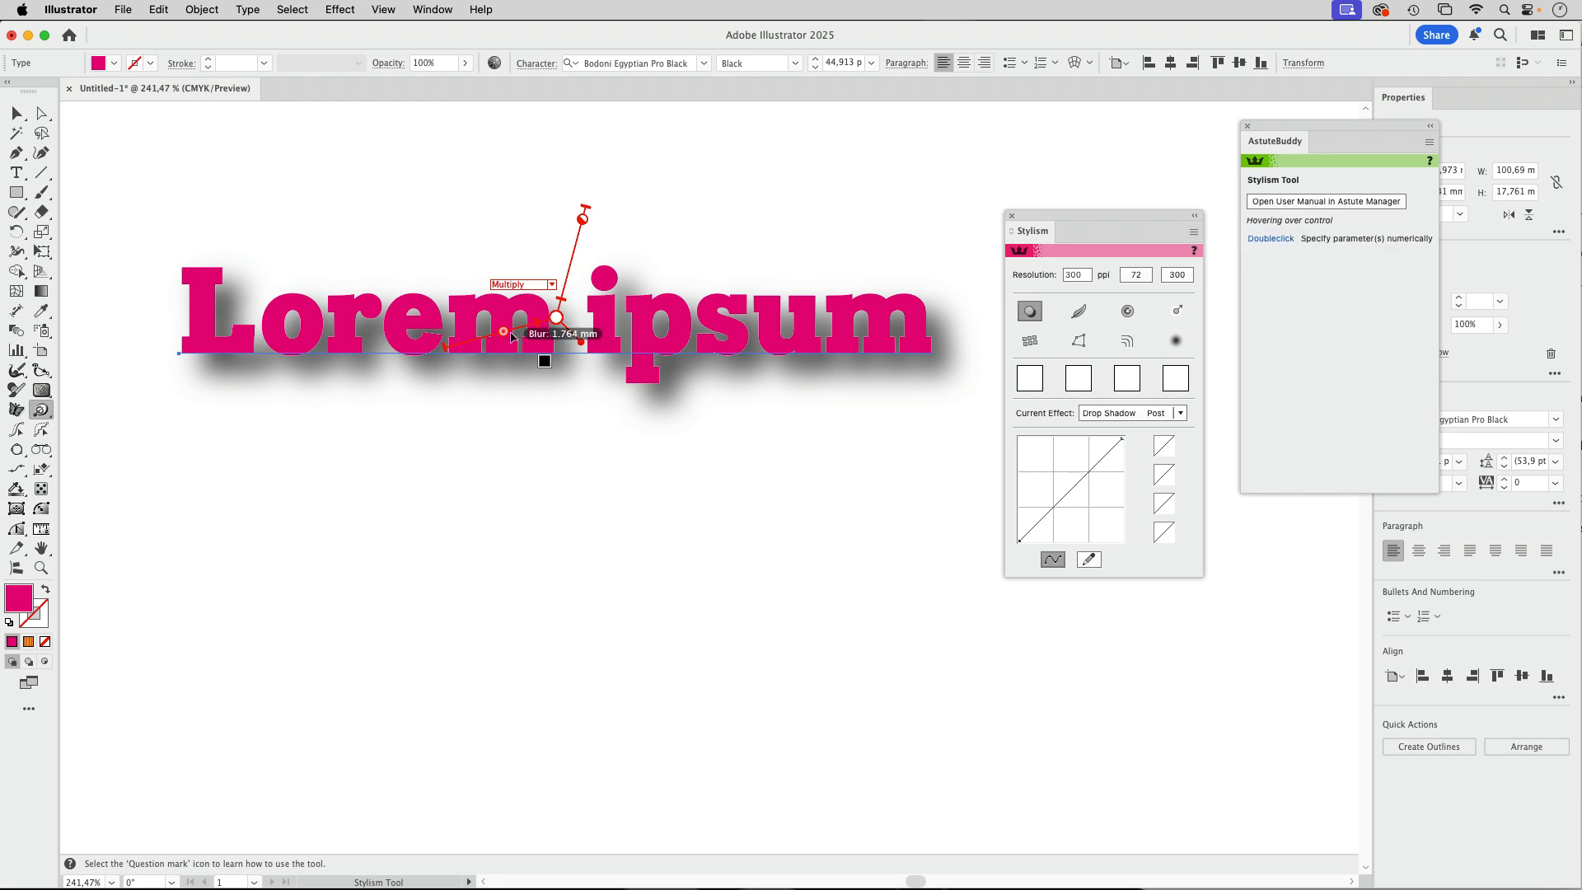
pyautogui.moveTo(505, 333)
pyautogui.moveTo(505, 333); pyautogui.dragTo(576, 331)
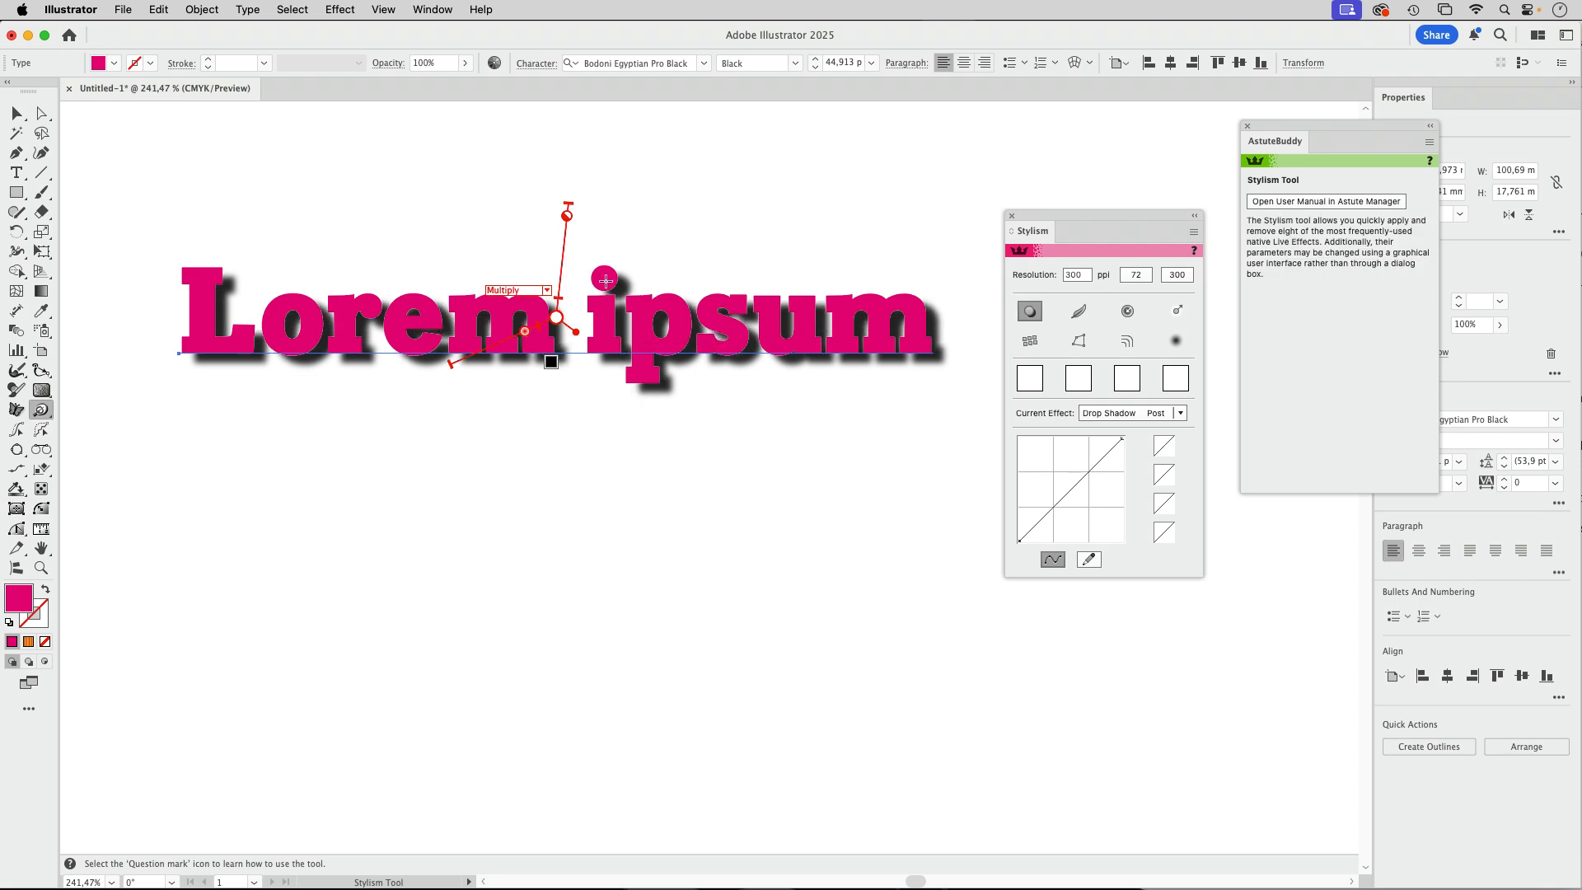
# Inspect the drop shadow's blend mode and colour options, and remove the drop shadow from the text
pyautogui.click(547, 291)
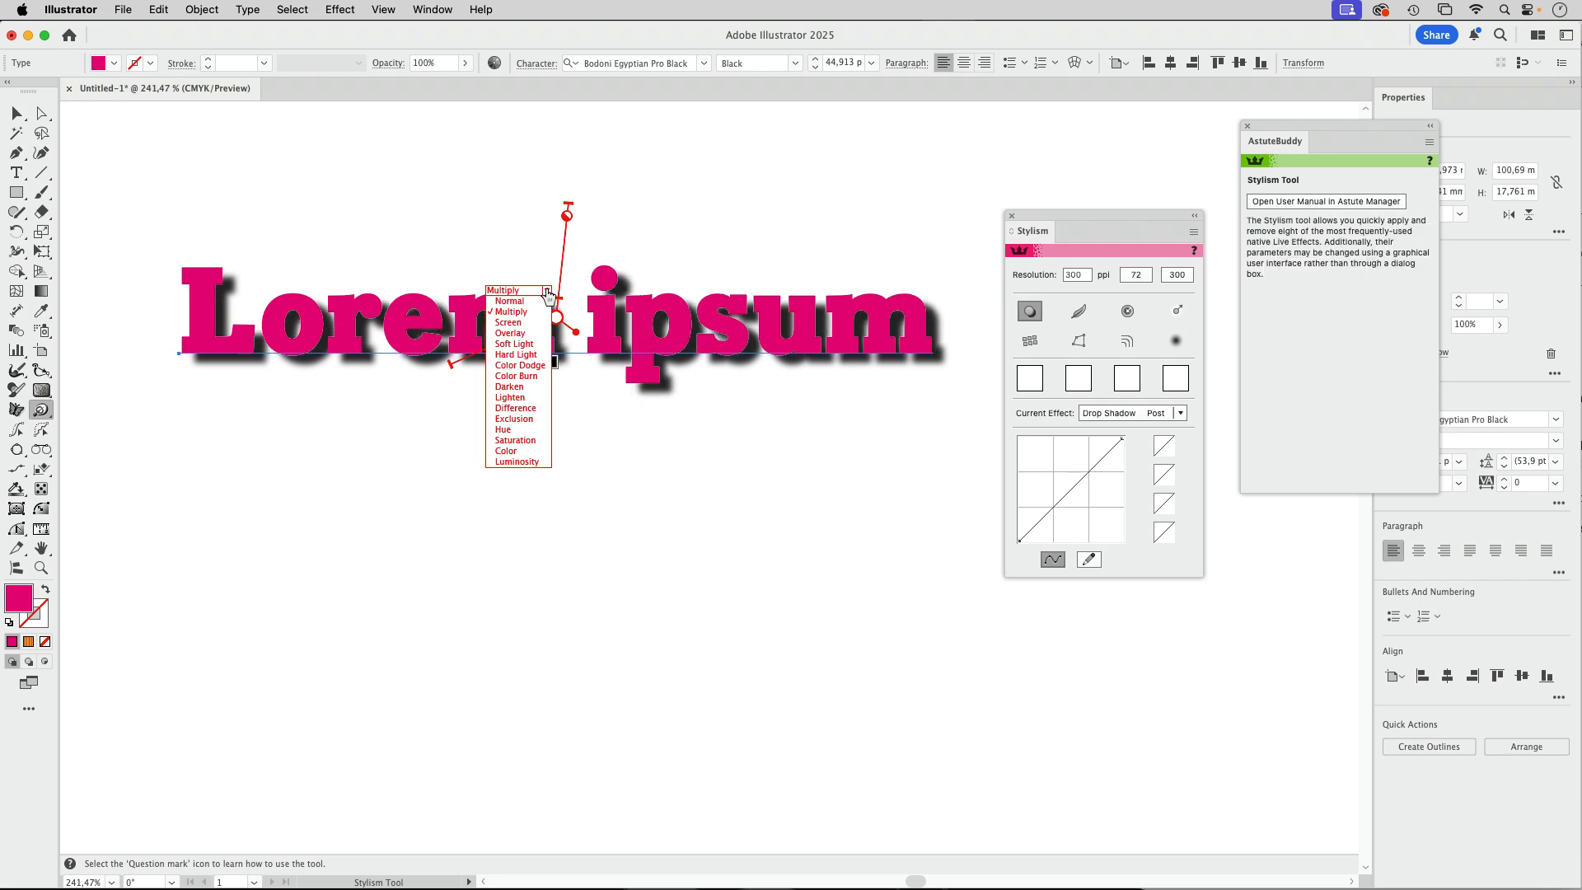
pyautogui.click(555, 295)
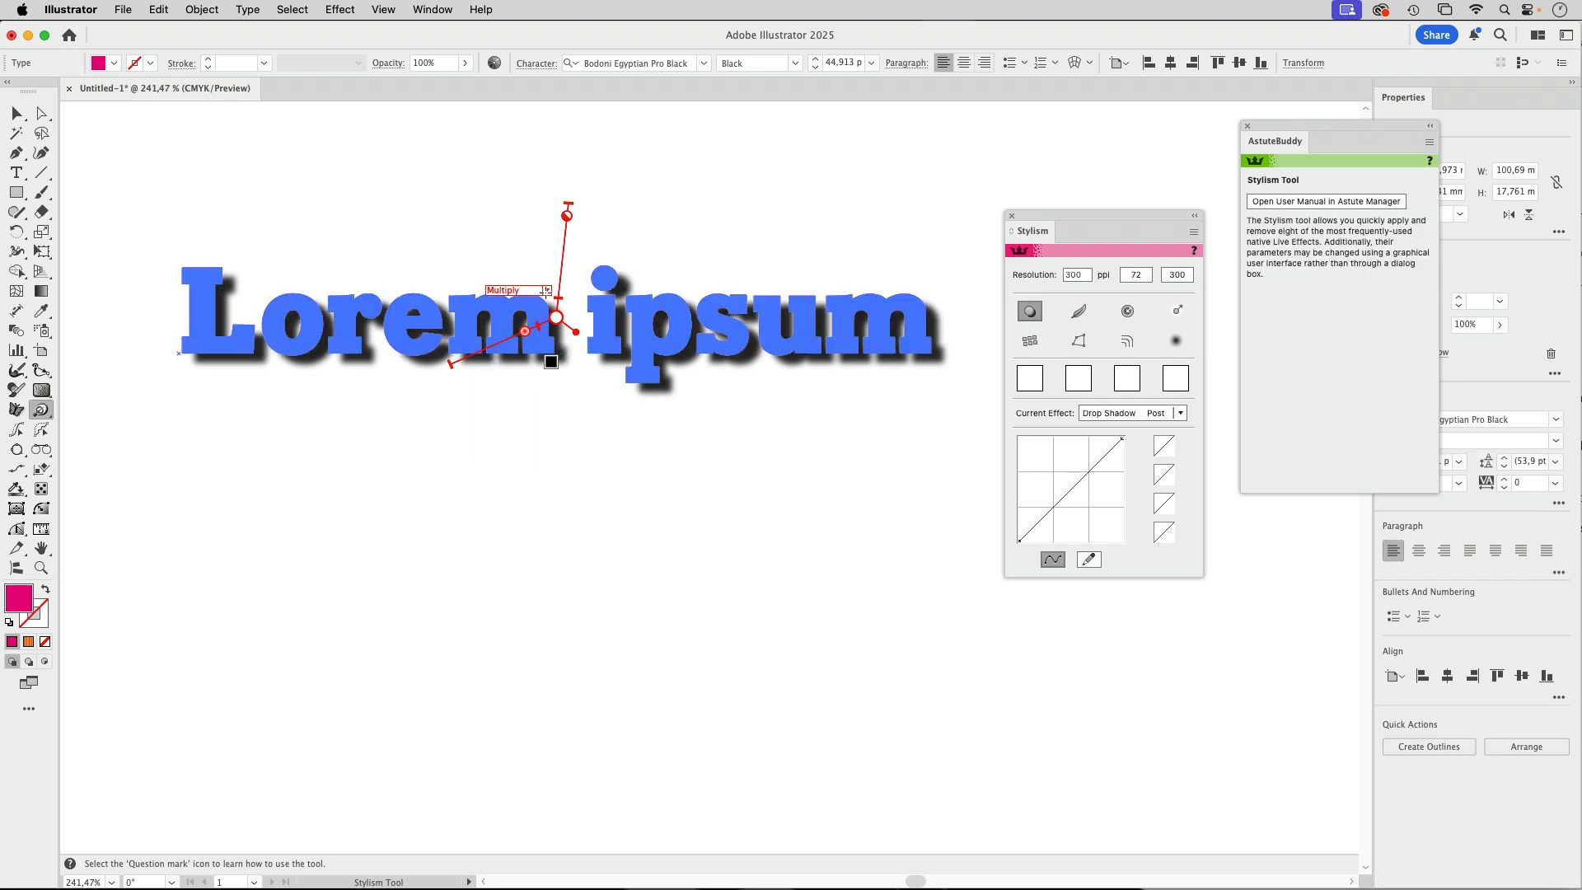
pyautogui.click(552, 363)
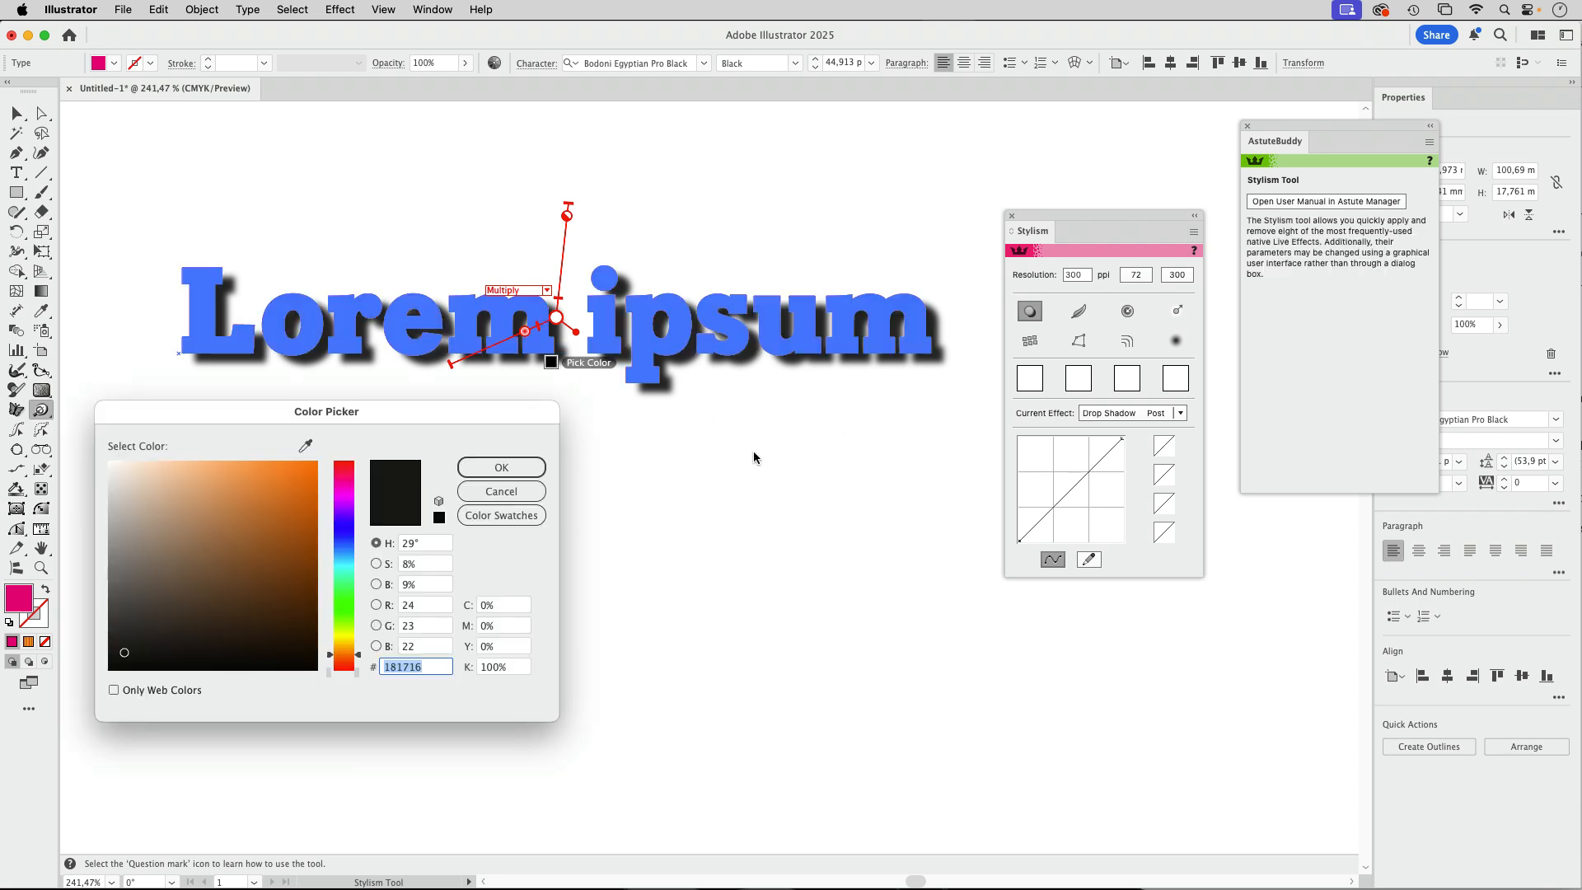
pyautogui.click(501, 491)
pyautogui.click(1032, 313)
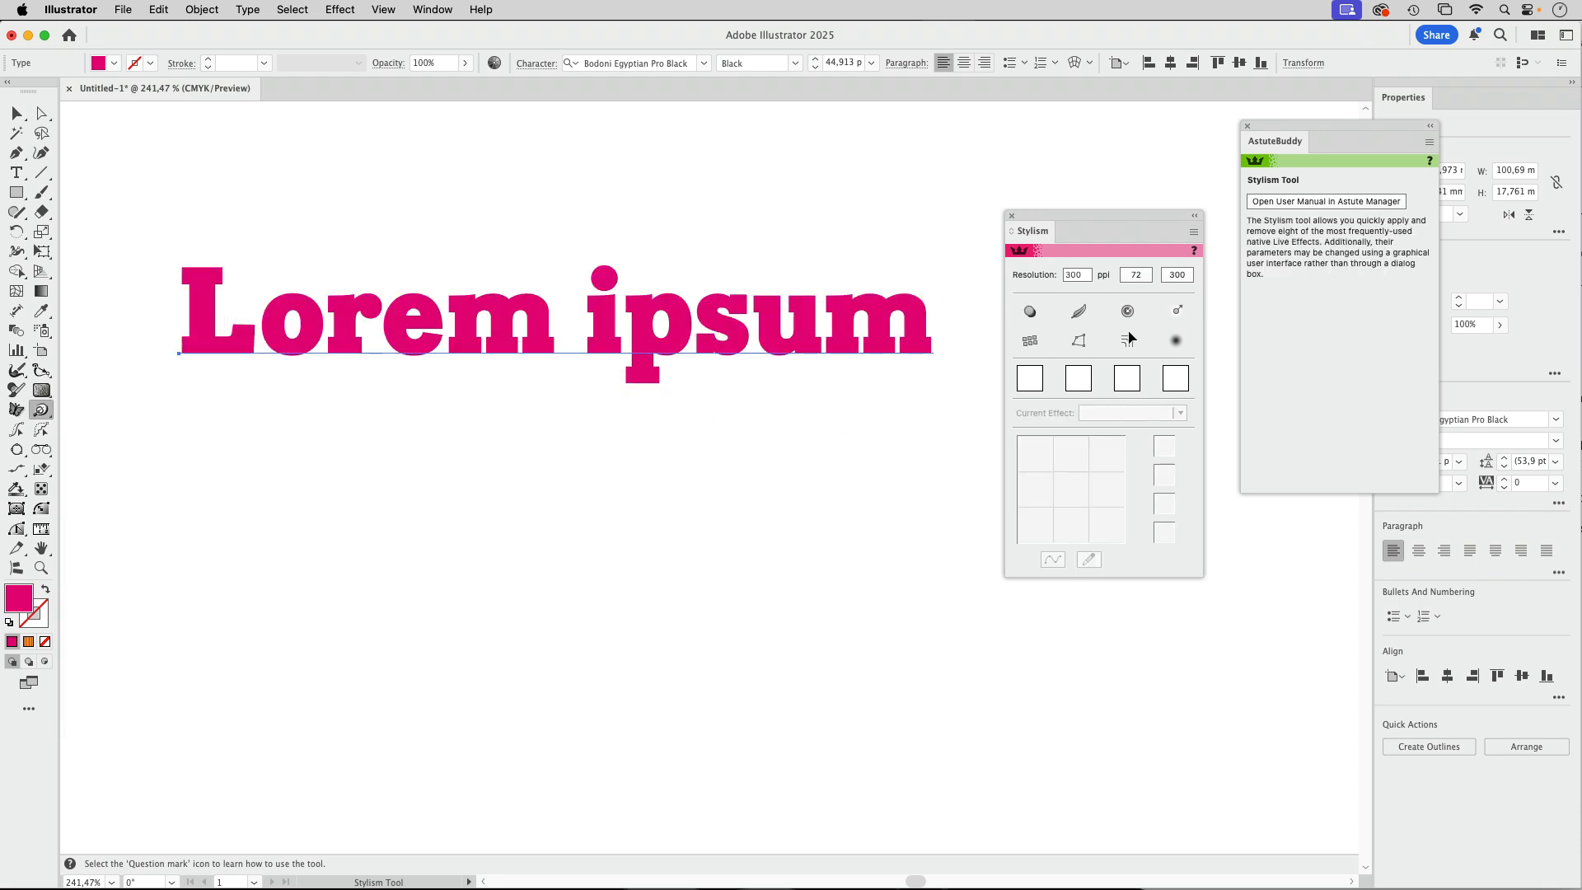
# Stack a drop shadow and an Offset Path effect on the text, and remove the drop shadow again
pyautogui.click(1031, 312)
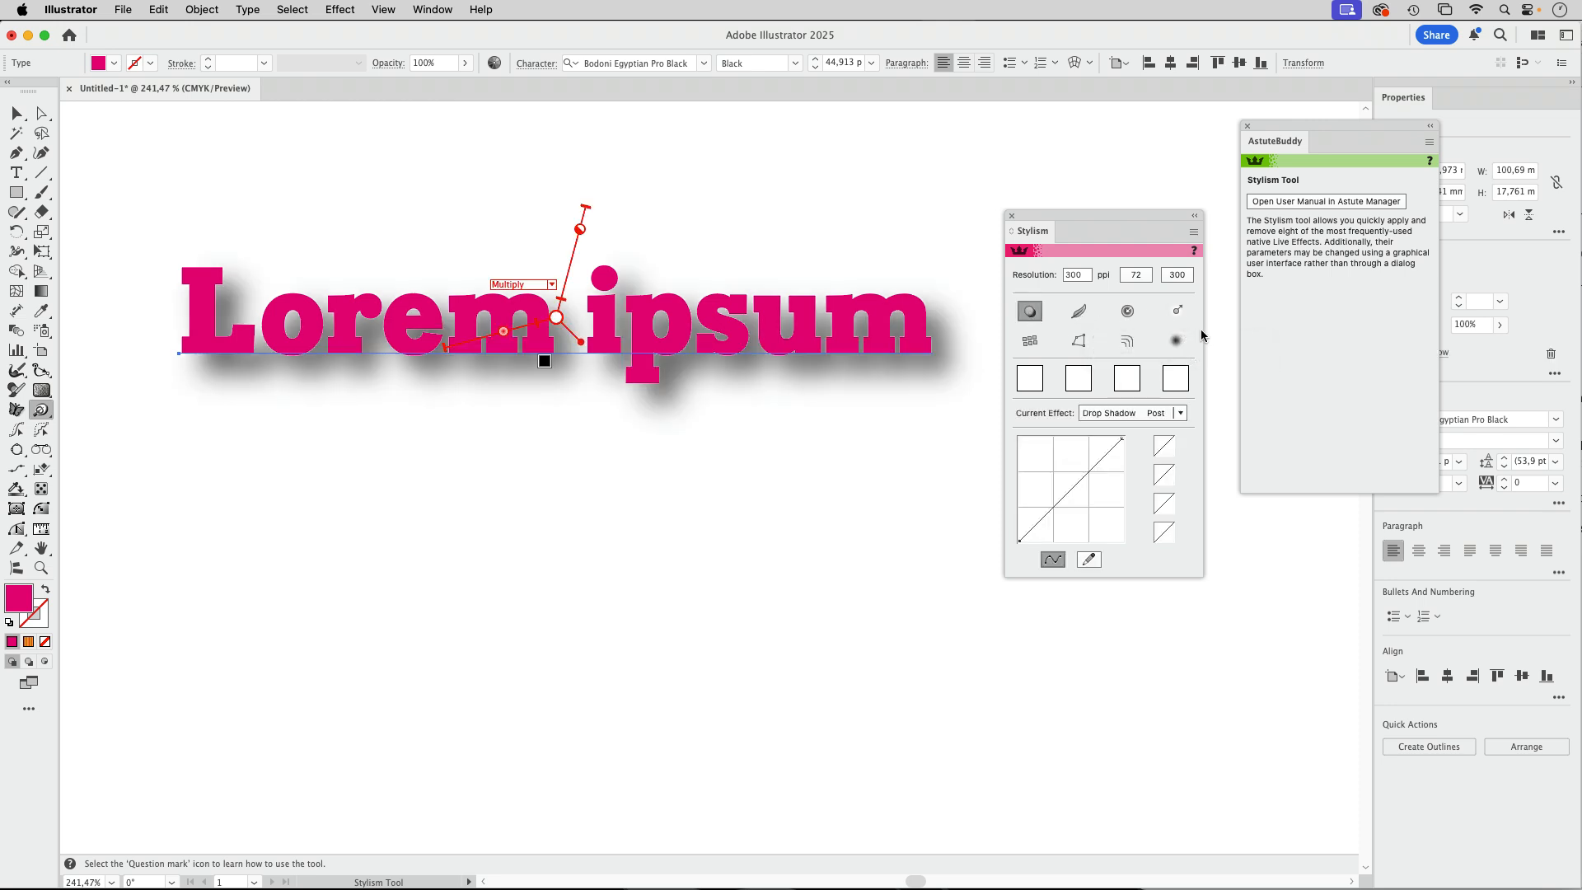
pyautogui.click(1127, 340)
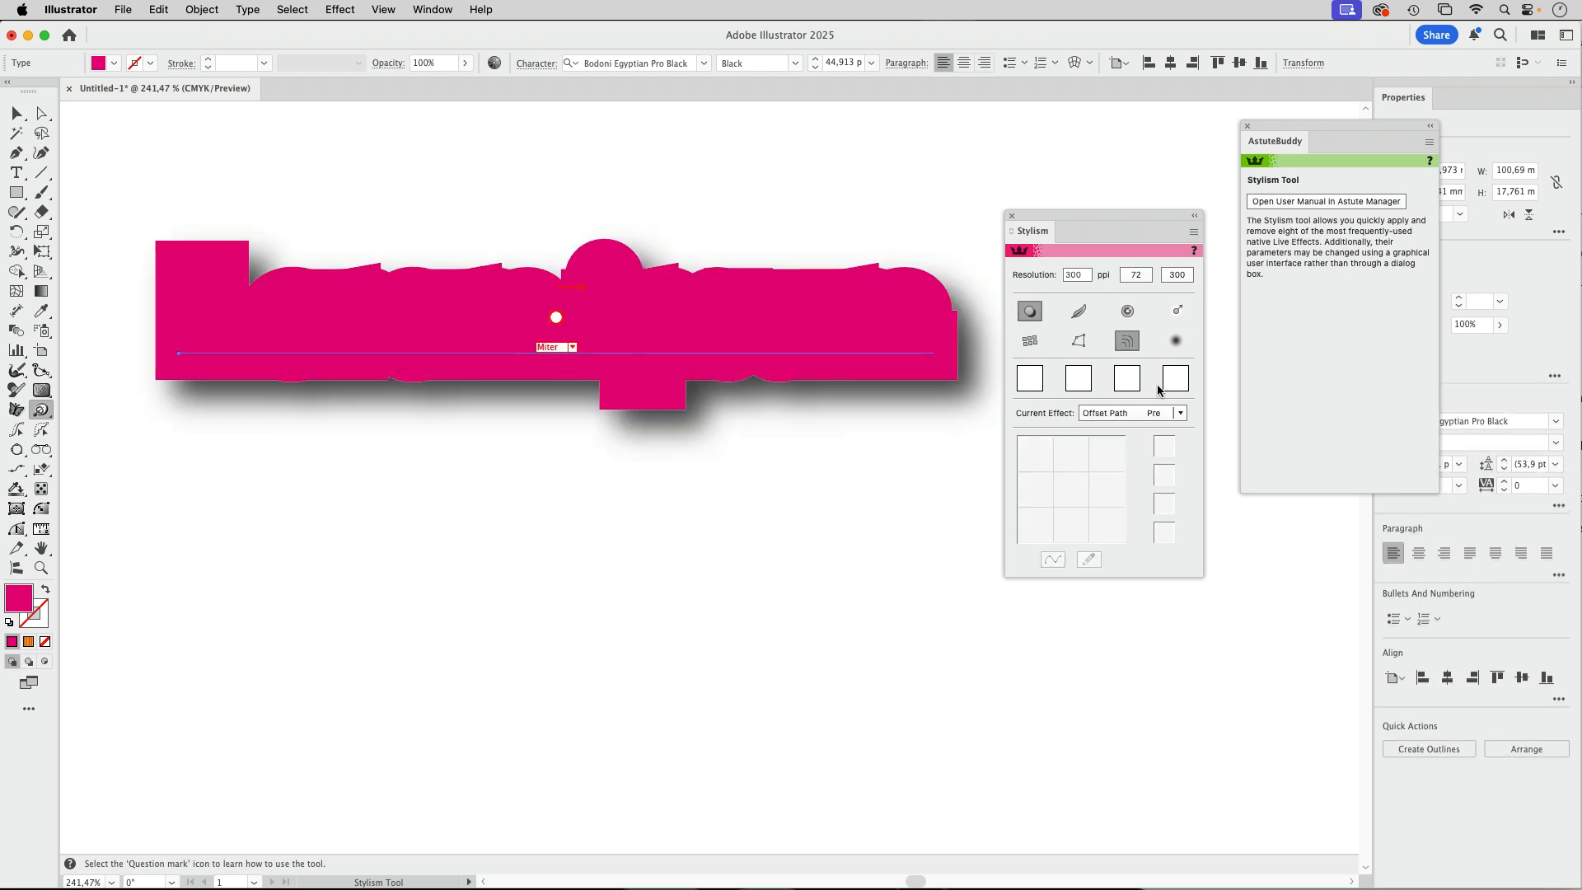
pyautogui.click(1180, 414)
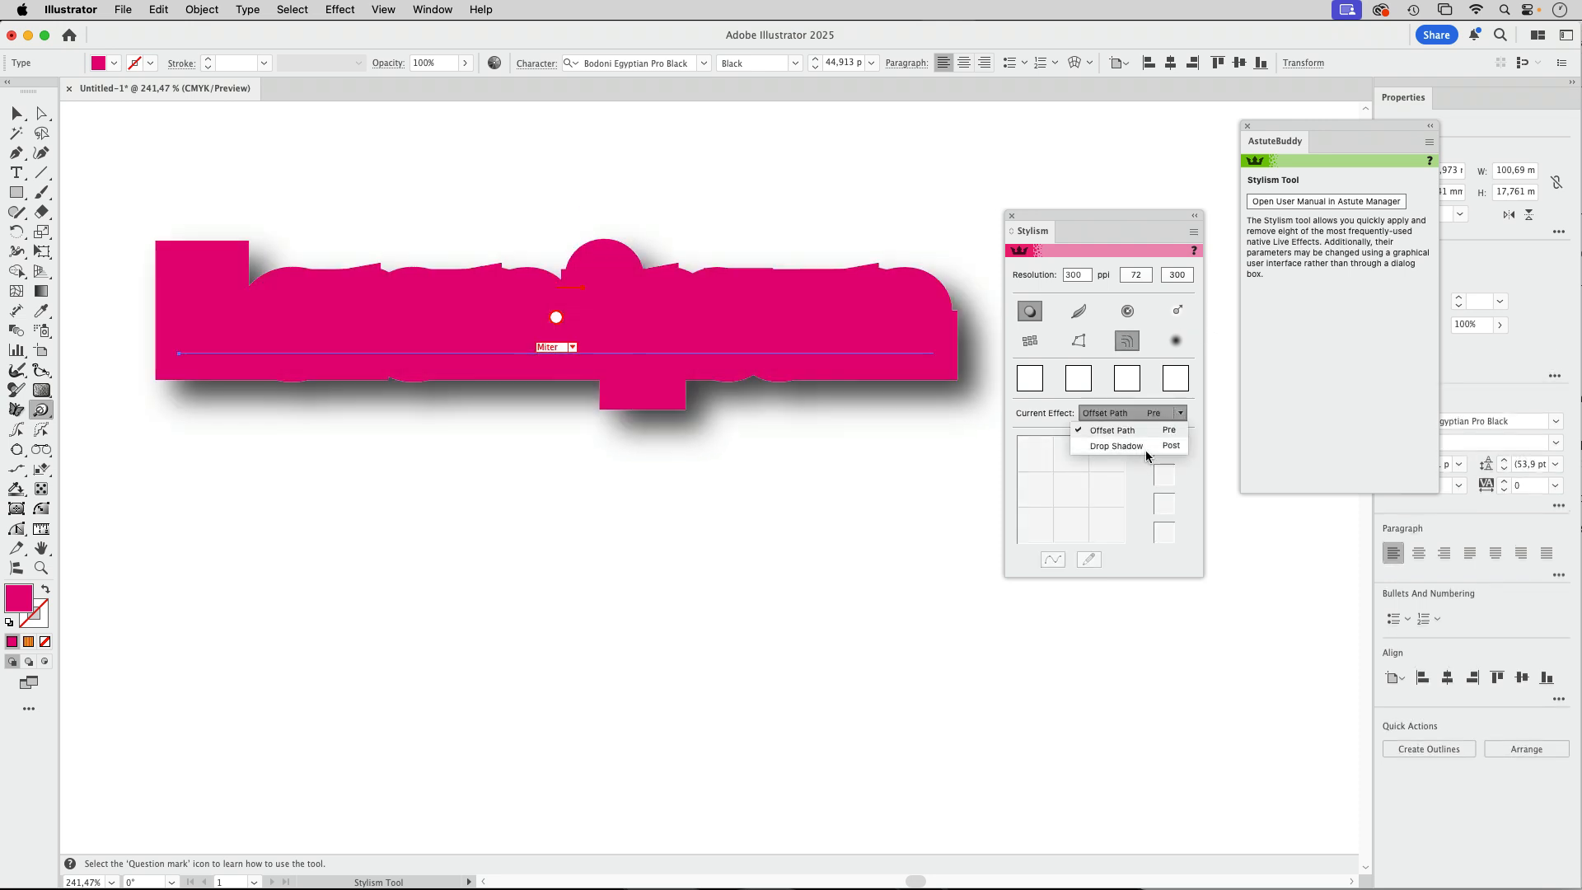
pyautogui.click(1040, 308)
pyautogui.click(1032, 309)
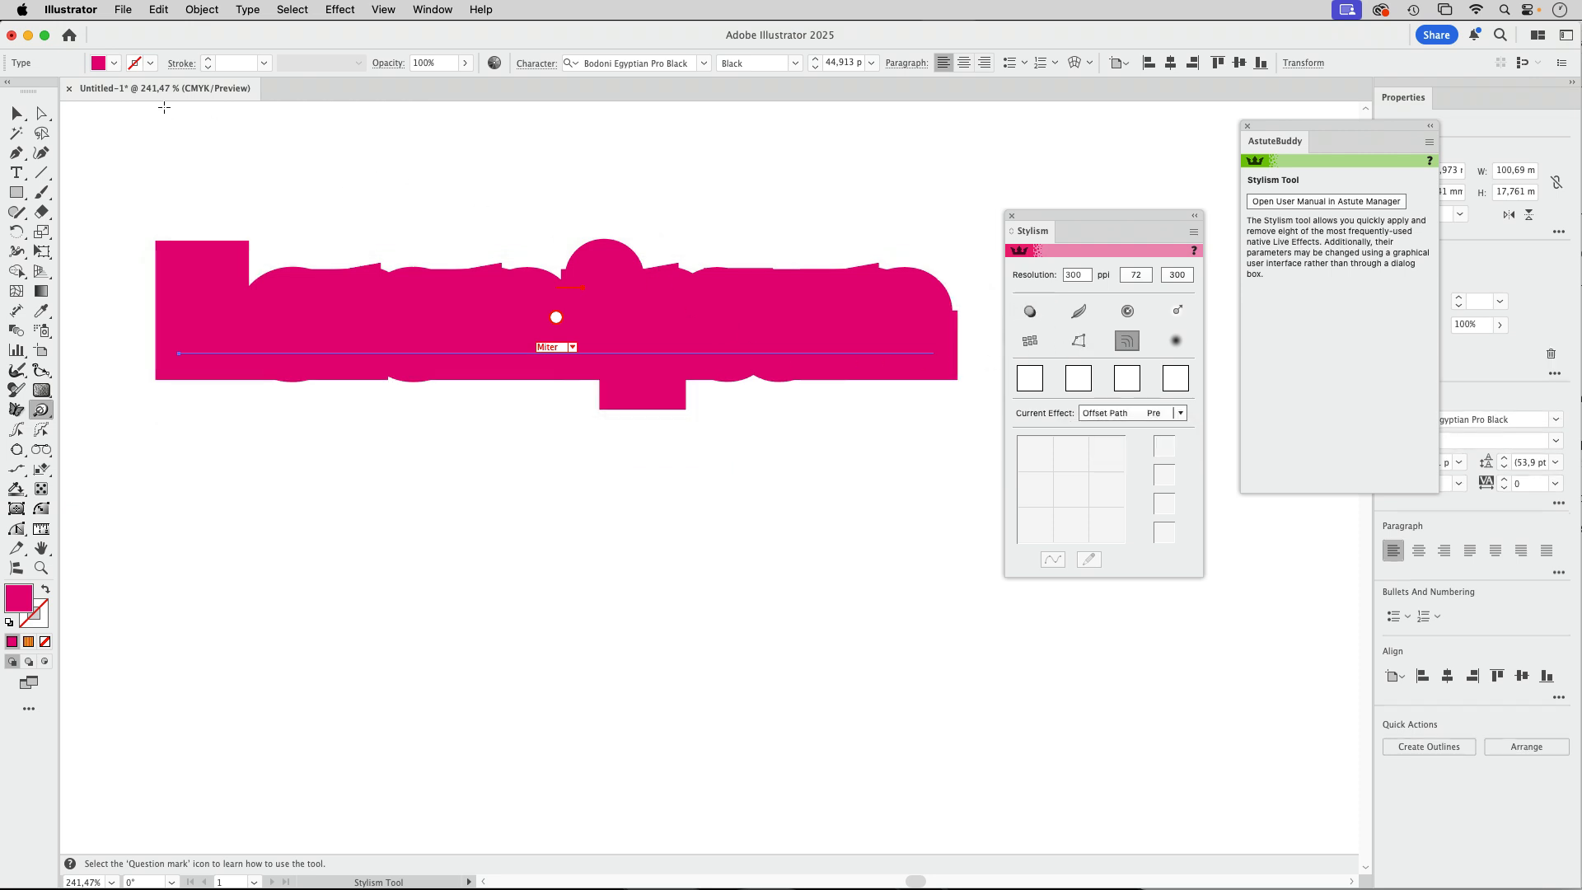
# Fill the text with the light grey swatch
pyautogui.click(114, 63)
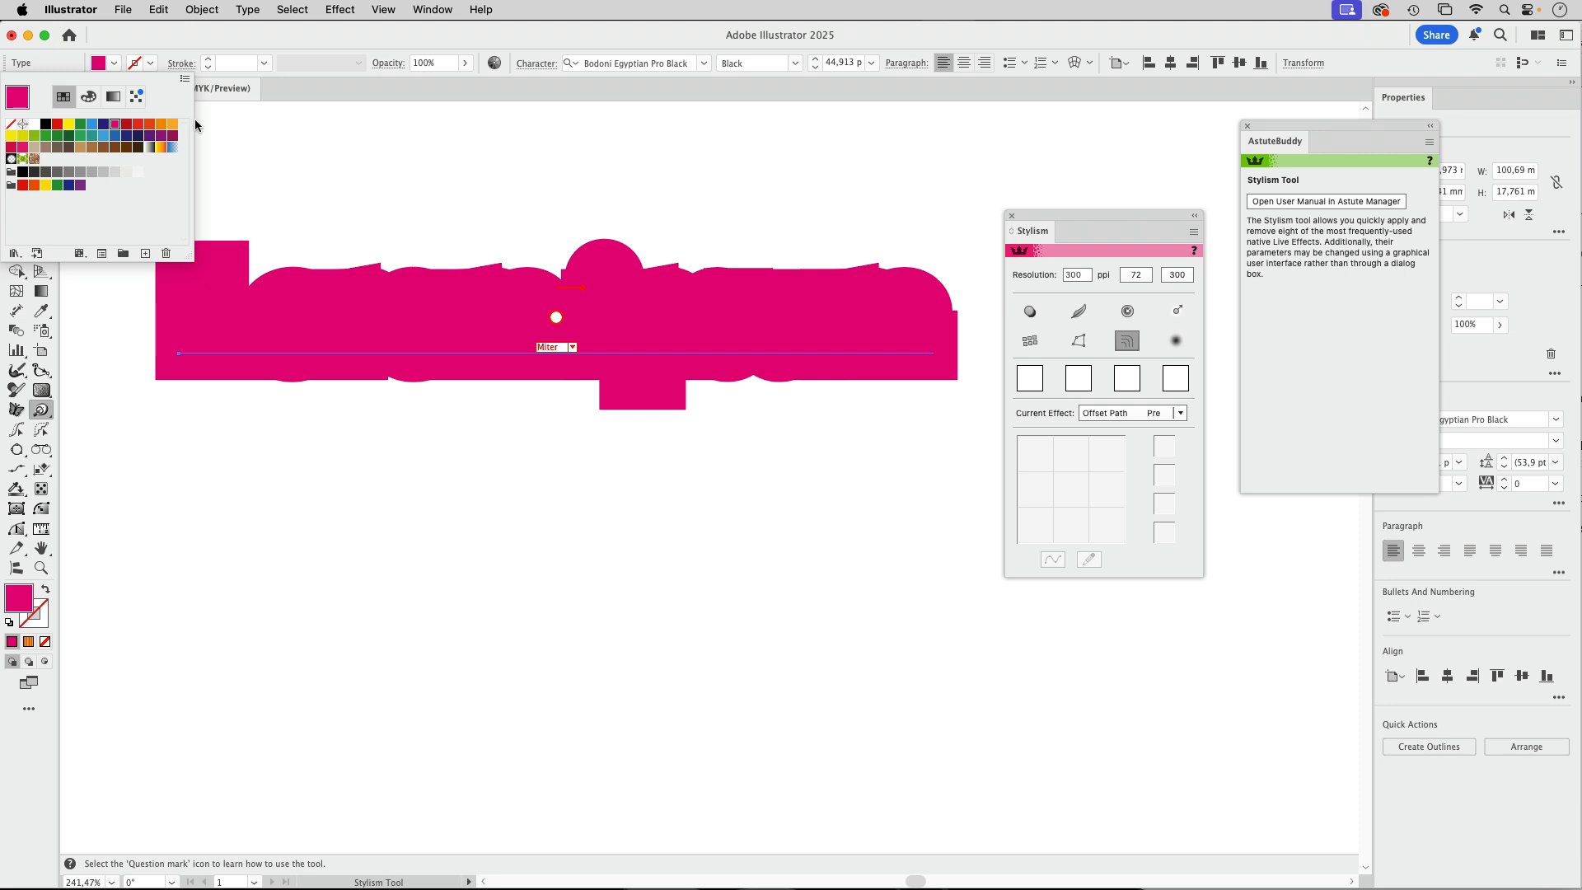
pyautogui.click(114, 172)
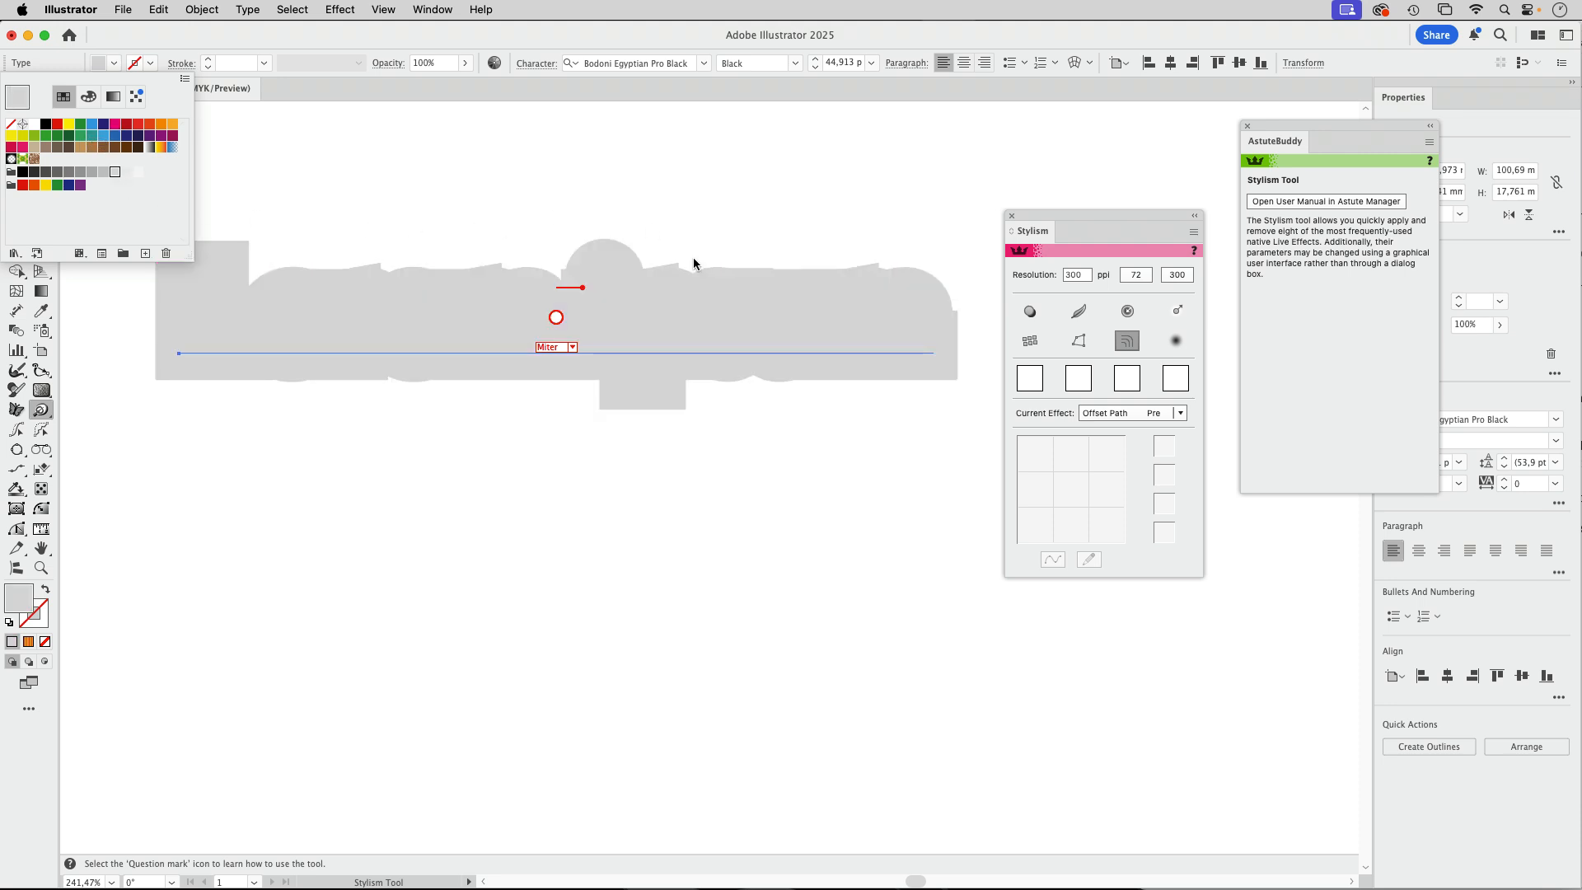
# Try thinning the letters with a slight inward path offset and a Miter join, and remove the Offset Path effect
pyautogui.click(590, 299)
pyautogui.moveTo(592, 299); pyautogui.dragTo(553, 297)
pyautogui.click(572, 346)
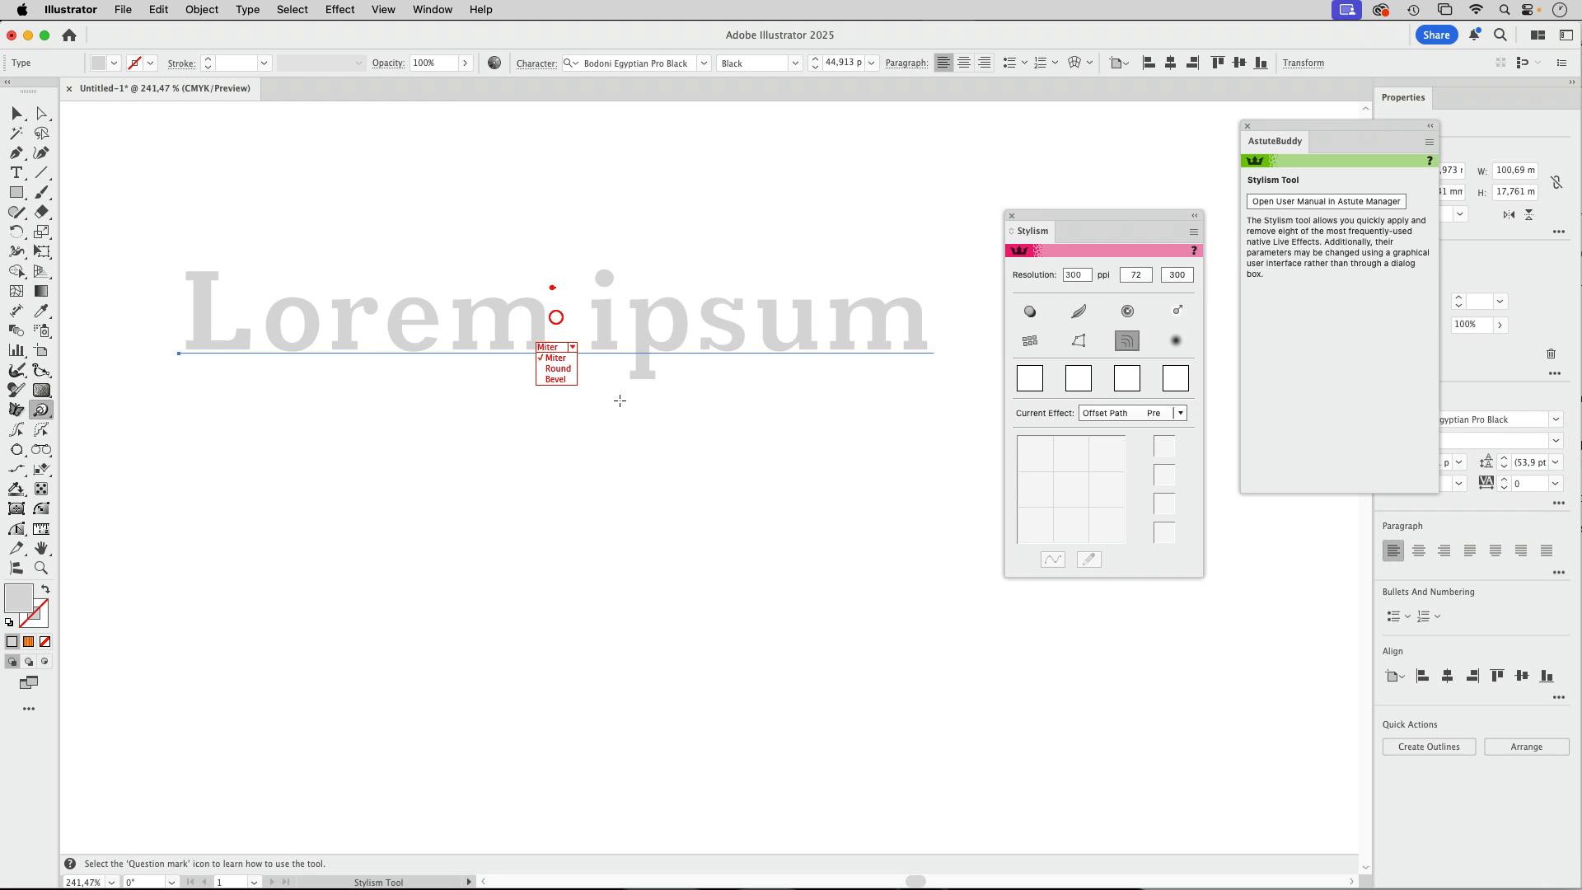
pyautogui.click(565, 355)
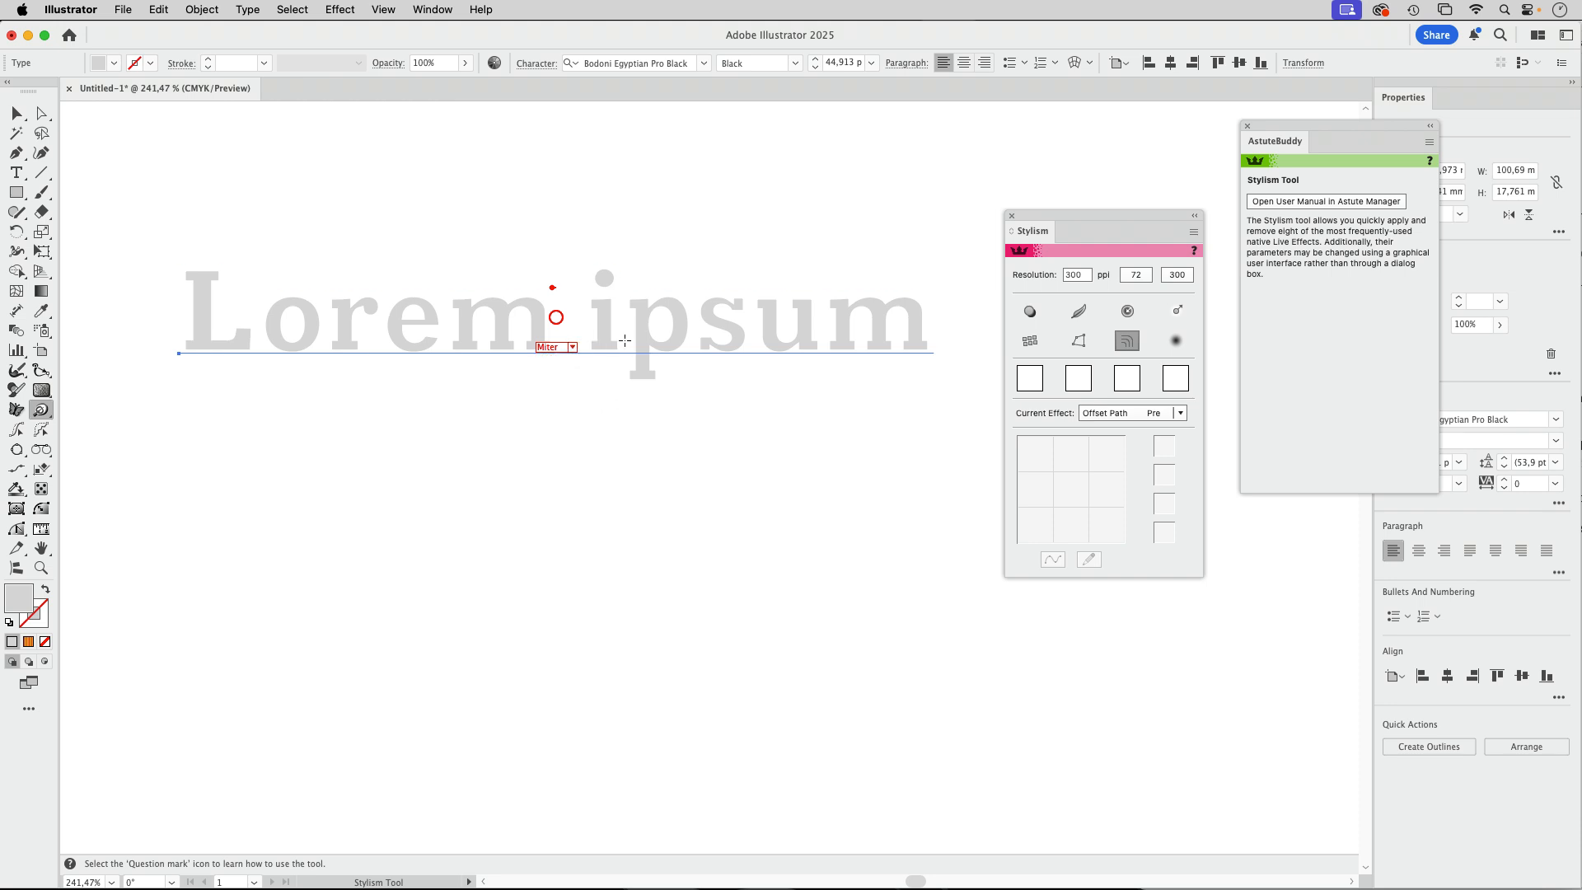
pyautogui.click(1131, 351)
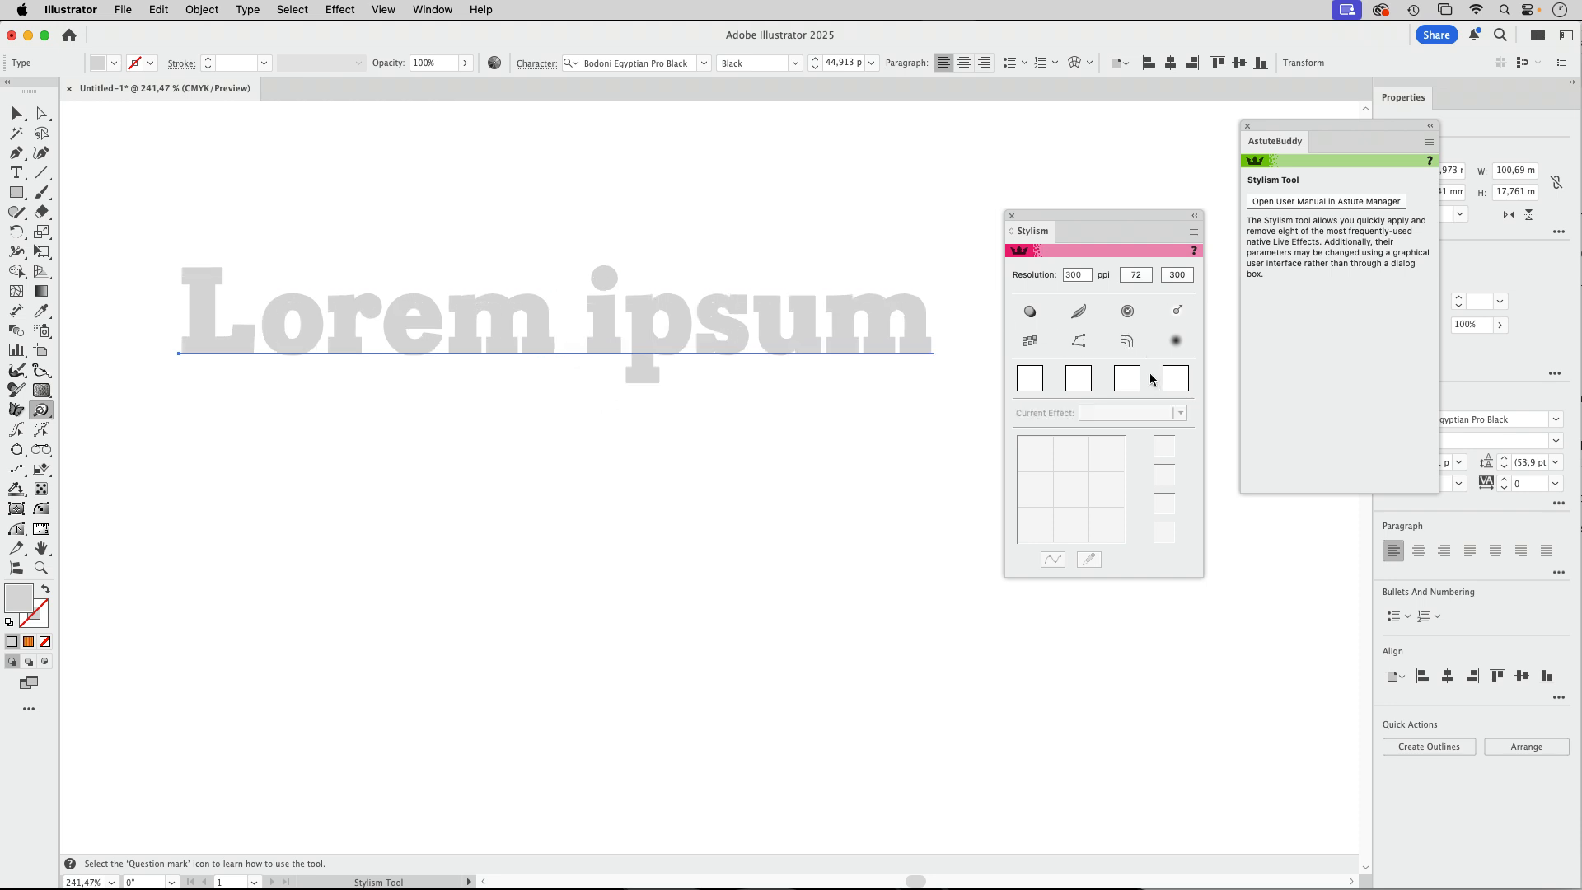
# Try a Feather effect with a reduced radius on the text, and remove it again
pyautogui.click(1077, 314)
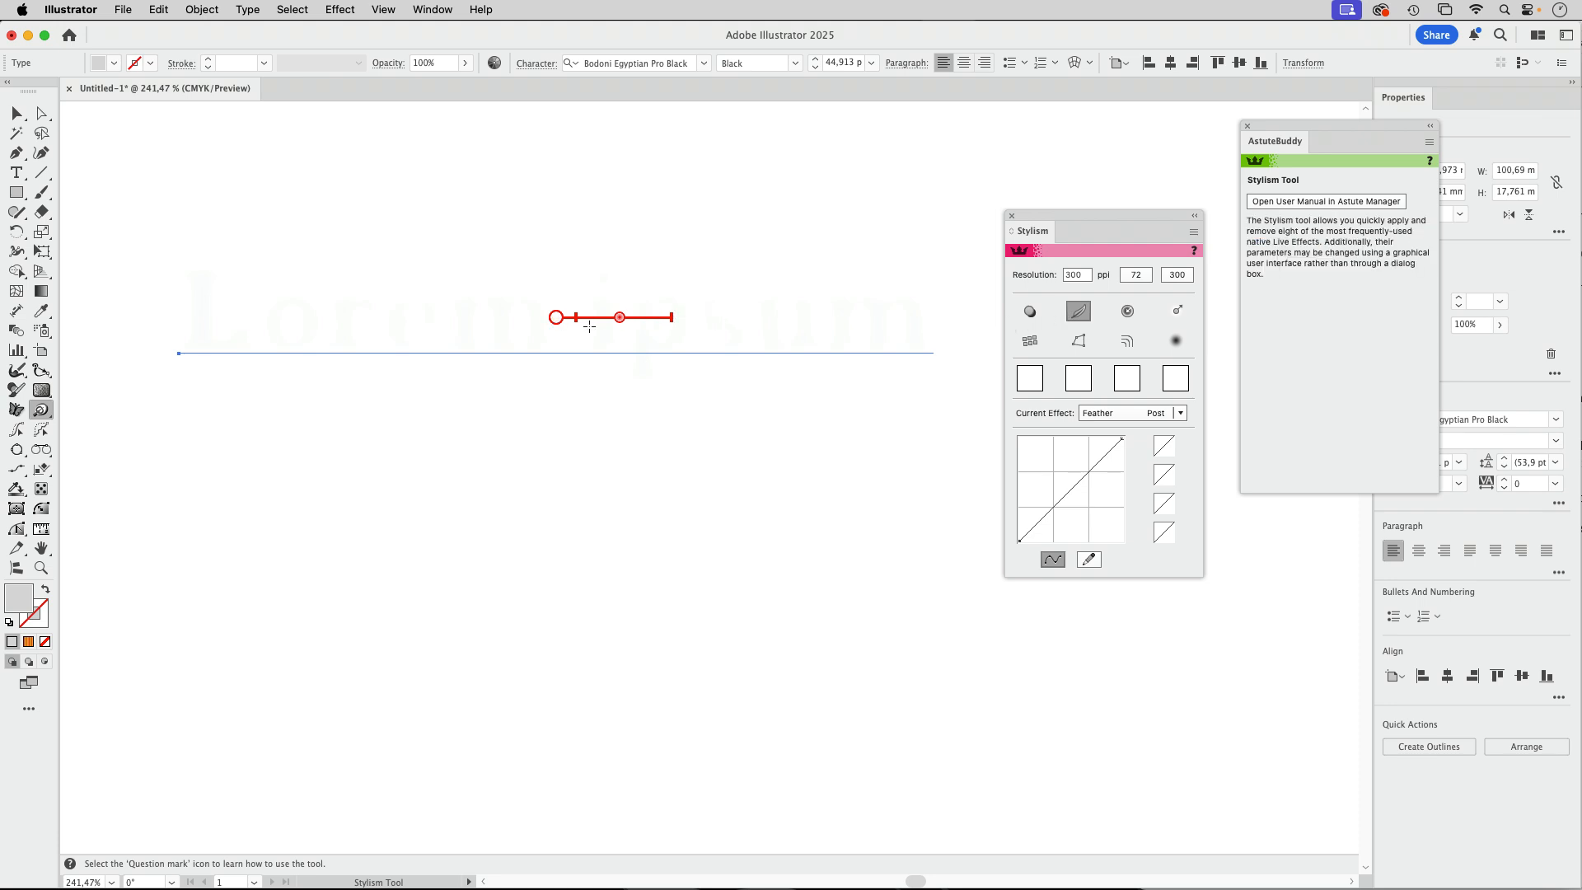
pyautogui.moveTo(619, 317); pyautogui.dragTo(596, 318)
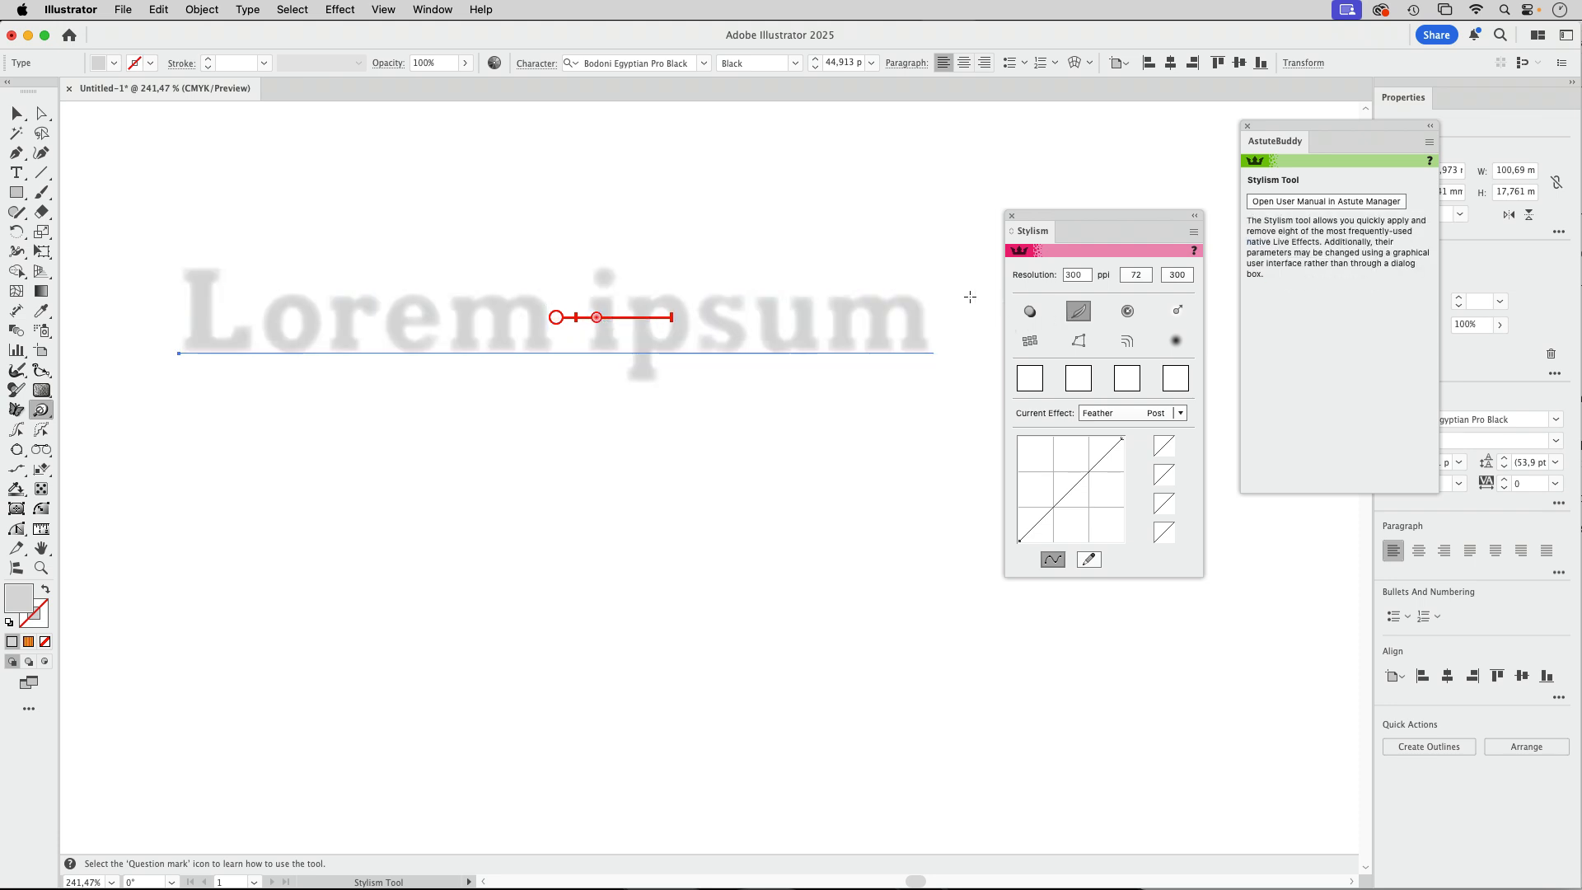
pyautogui.click(1081, 310)
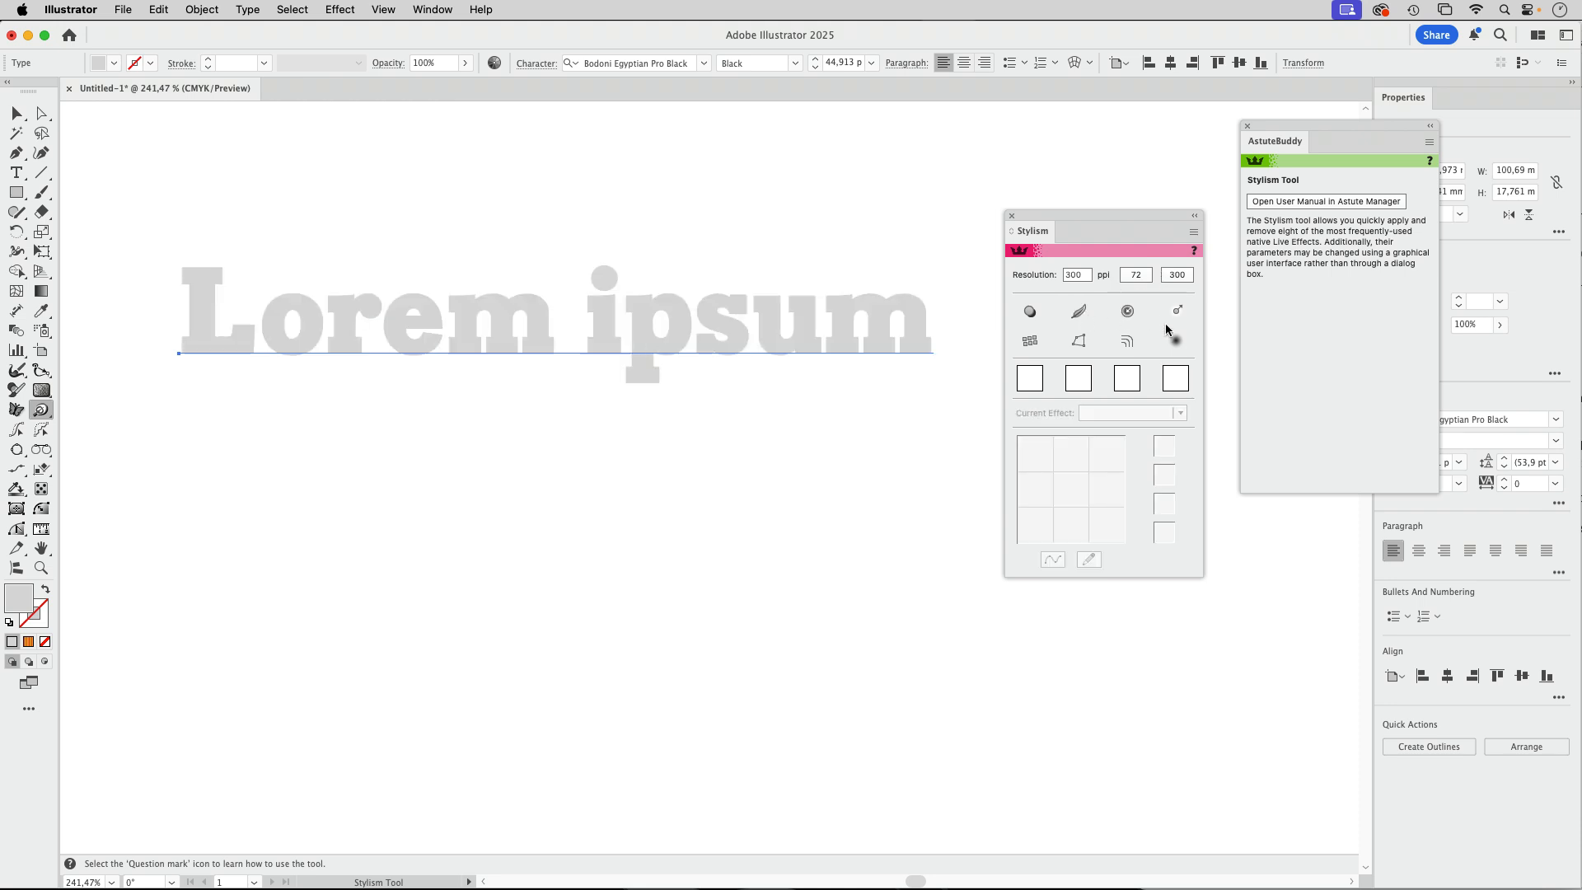
# Try Stylism's Free Distort and remove it, then test Illustrator's native Free Distort by moving the upper-right corner, and cancel it
pyautogui.click(1080, 342)
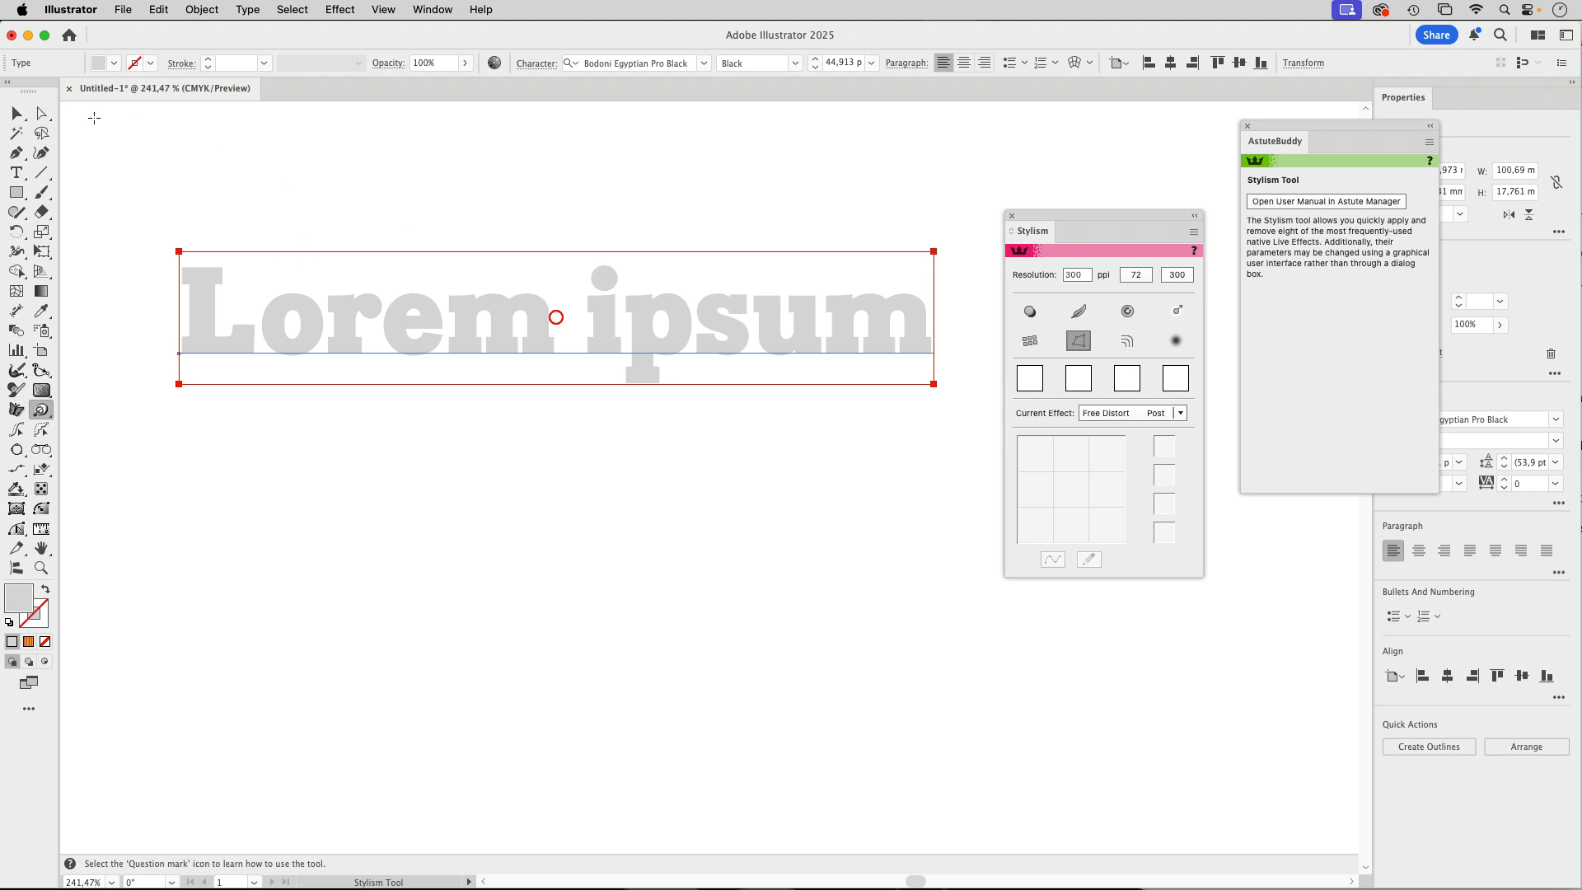
pyautogui.click(611, 116)
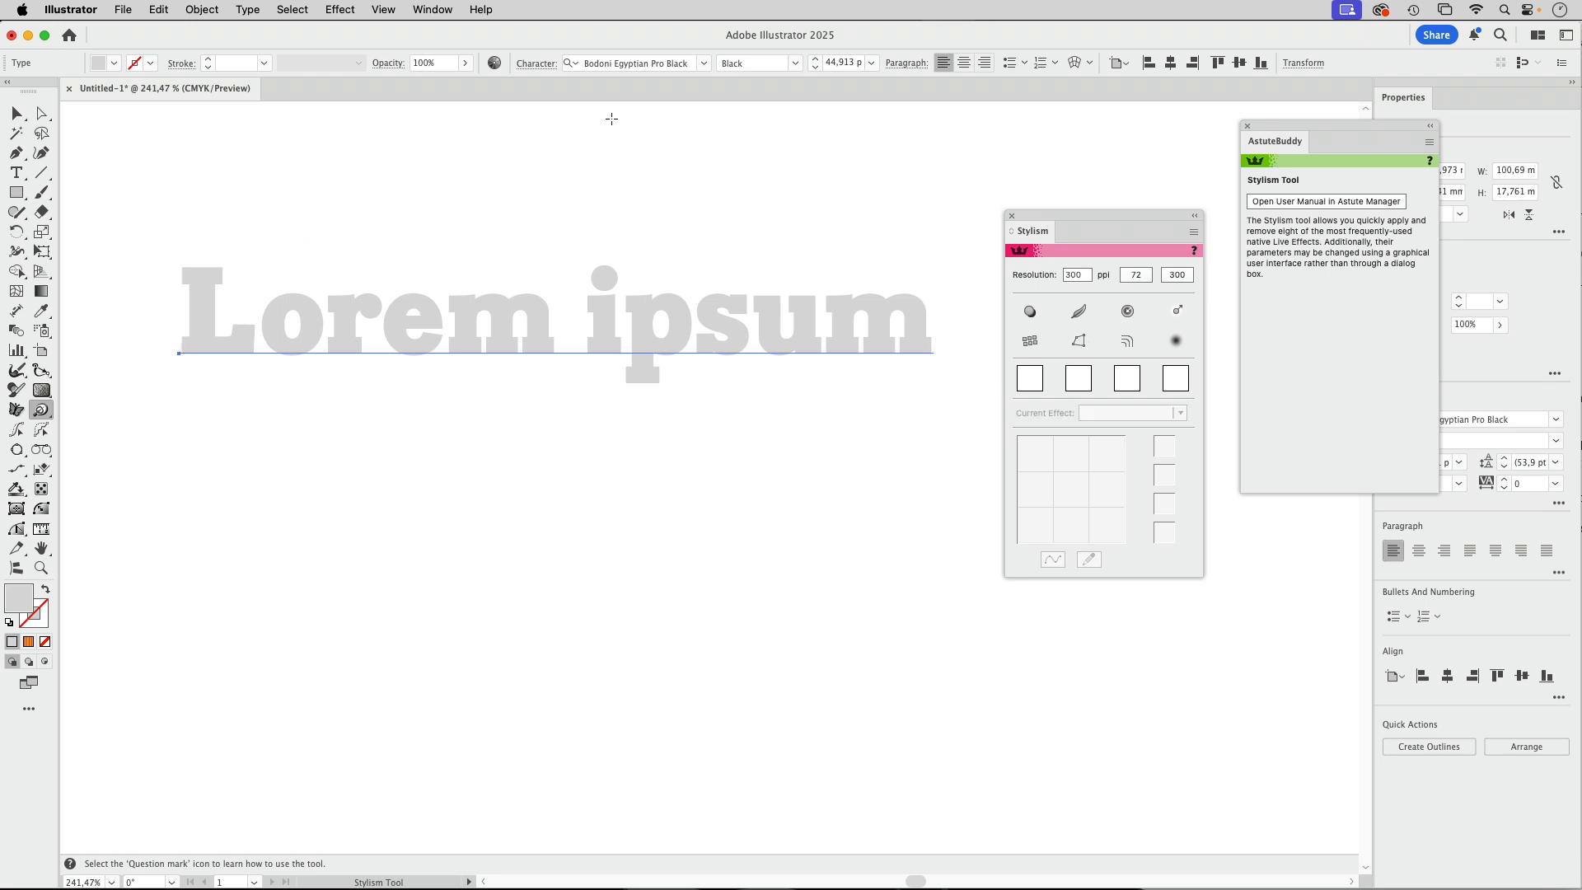
pyautogui.click(344, 8)
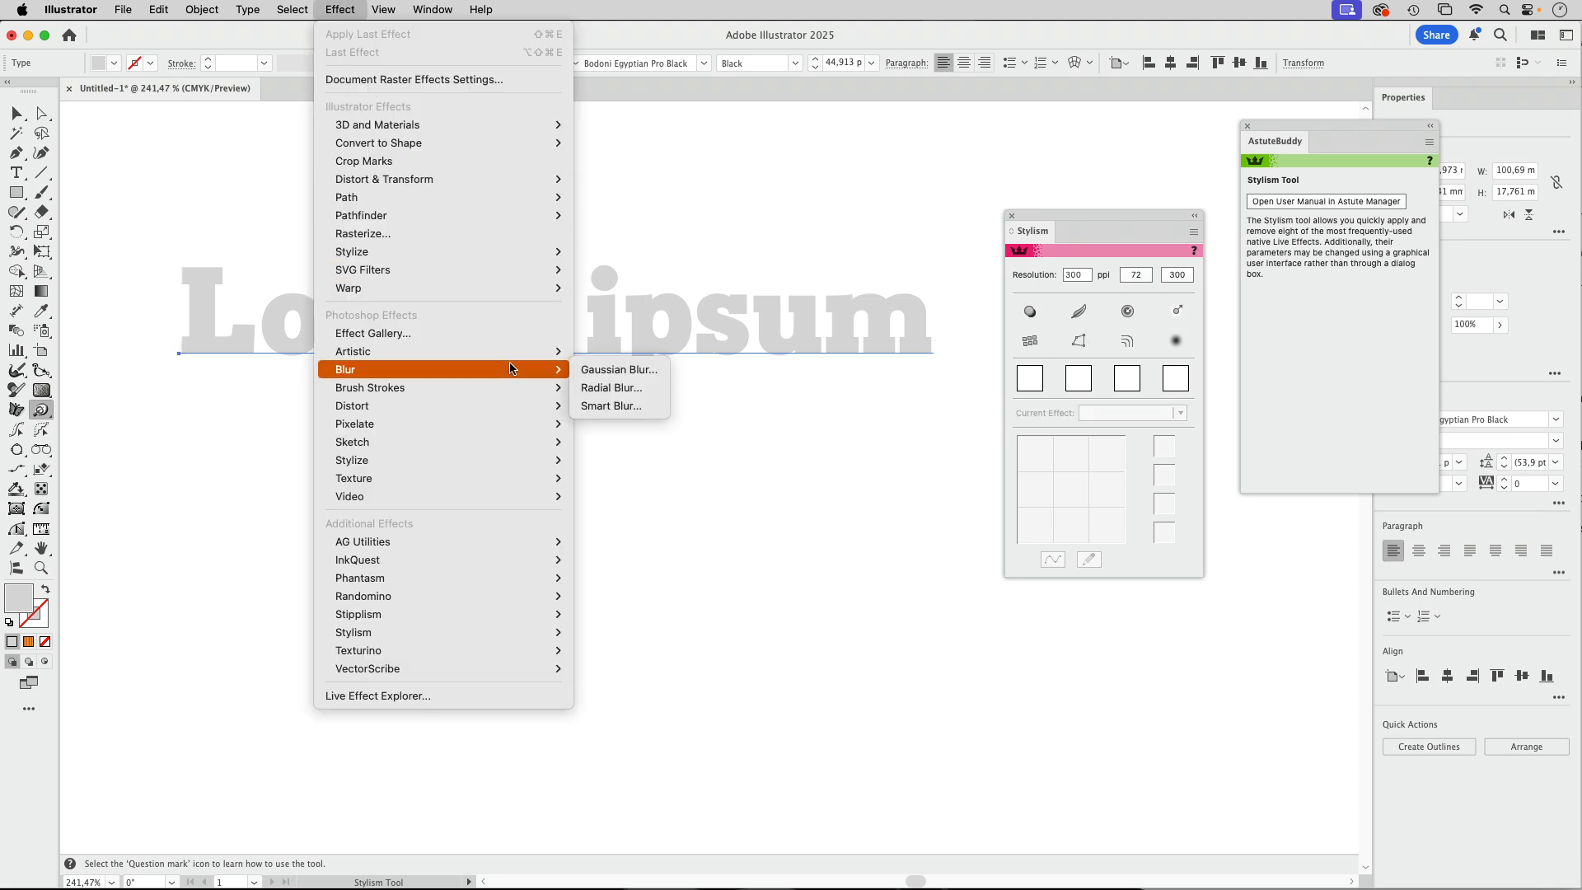
pyautogui.moveTo(450, 181)
pyautogui.click(620, 179)
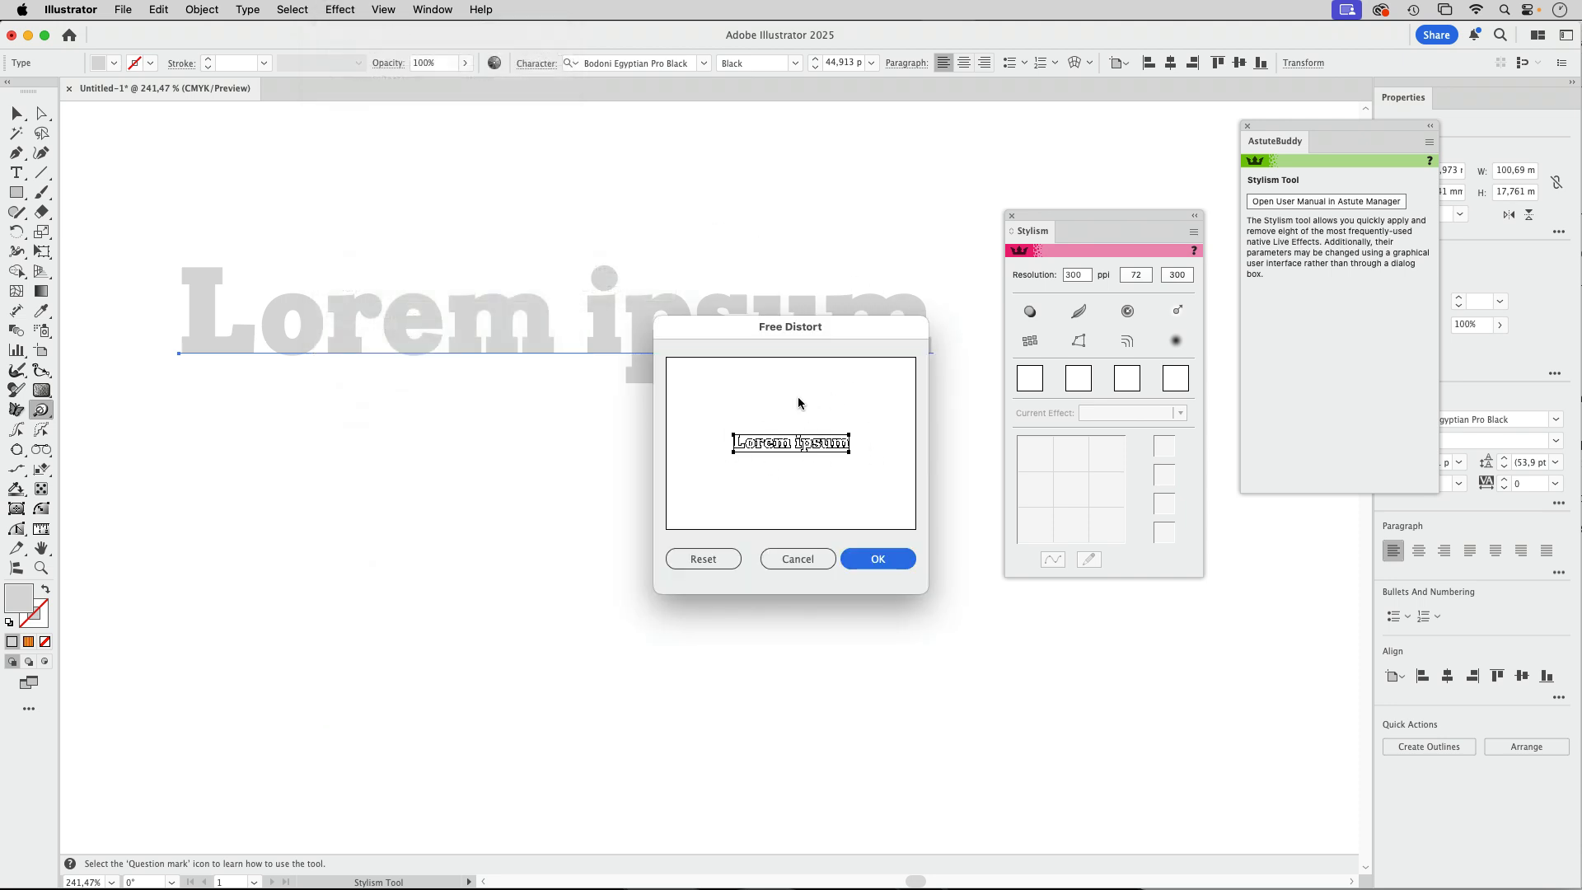
pyautogui.moveTo(847, 435); pyautogui.dragTo(812, 386)
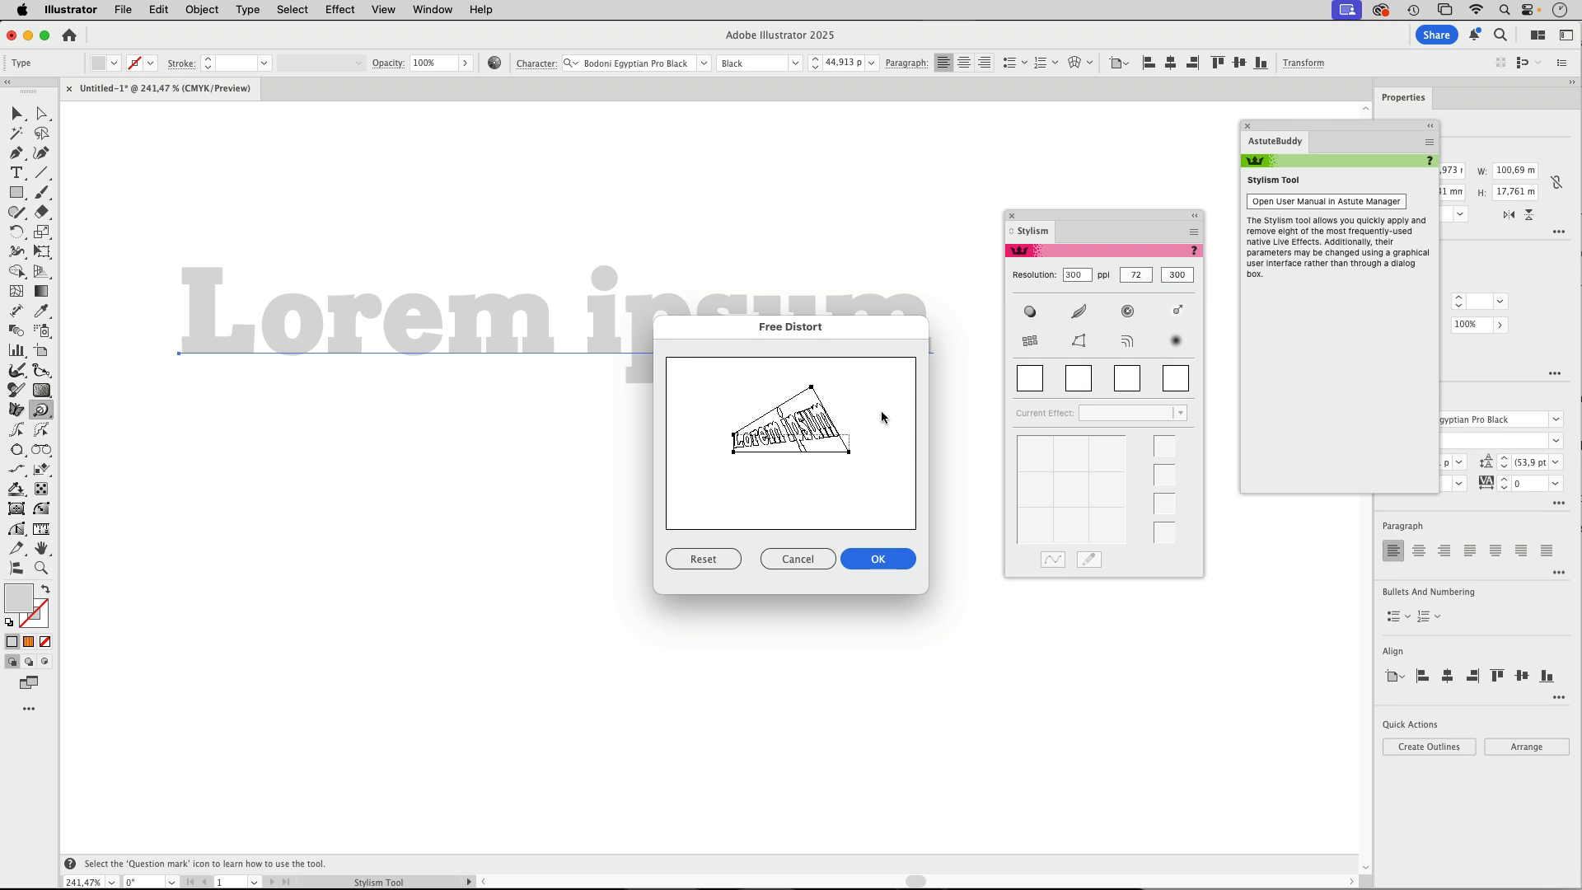
pyautogui.click(798, 559)
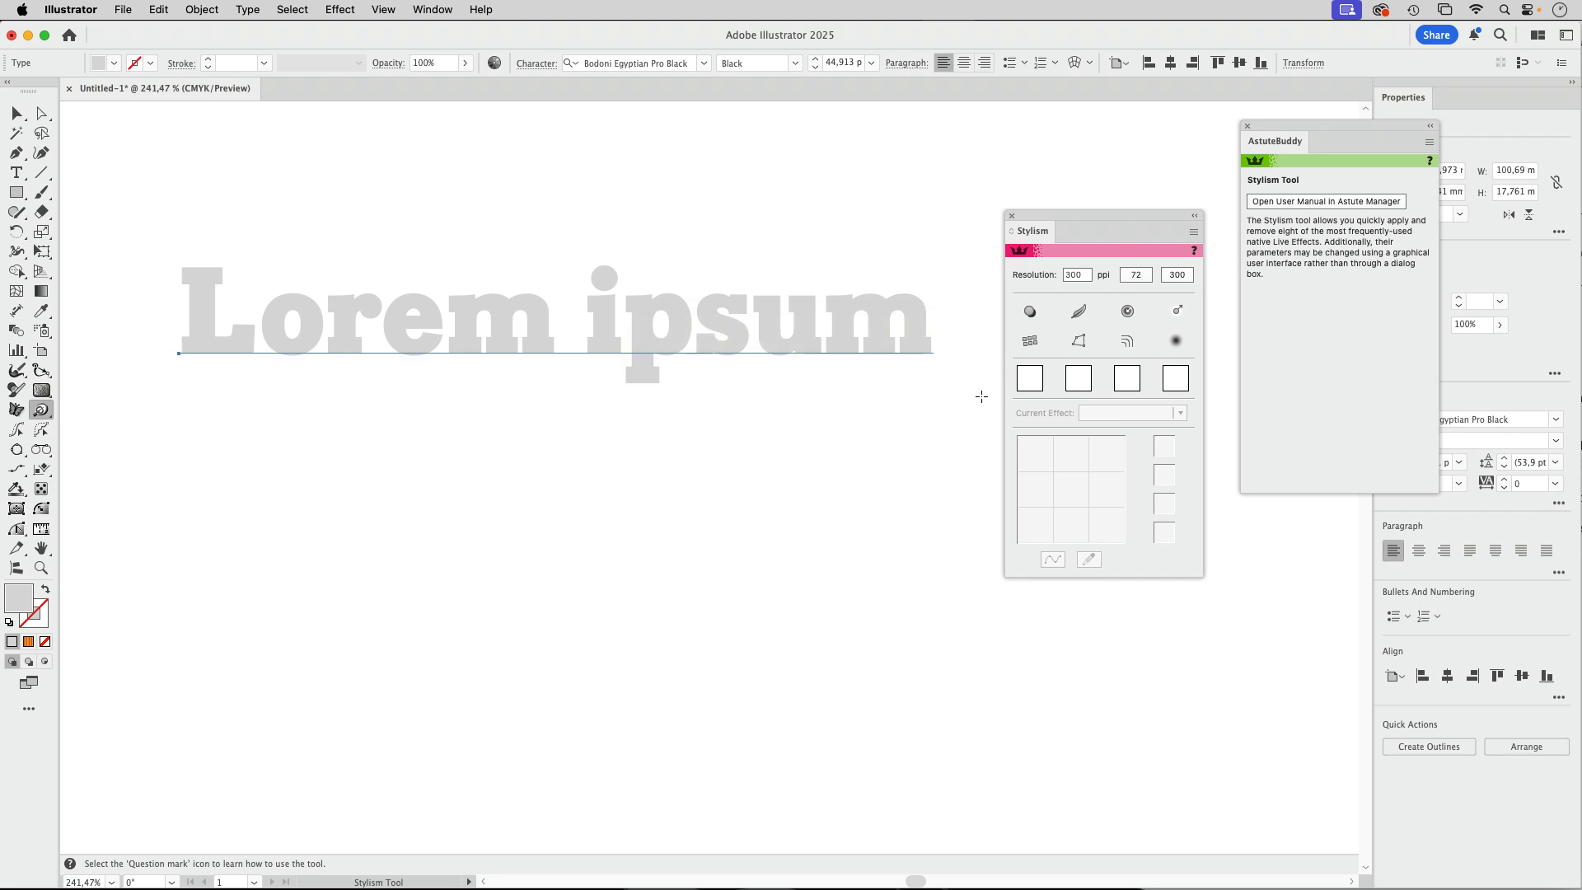
# Apply Stylism's Free Distort to the text, pulling the upper-right corner inward, the lower-left corner down and the lower-right corner outward
pyautogui.click(1075, 342)
pyautogui.moveTo(934, 253); pyautogui.dragTo(615, 253)
pyautogui.moveTo(765, 254); pyautogui.dragTo(849, 251)
pyautogui.moveTo(183, 375); pyautogui.dragTo(180, 455)
pyautogui.moveTo(558, 317); pyautogui.dragTo(556, 316)
pyautogui.moveTo(934, 384); pyautogui.dragTo(988, 380)
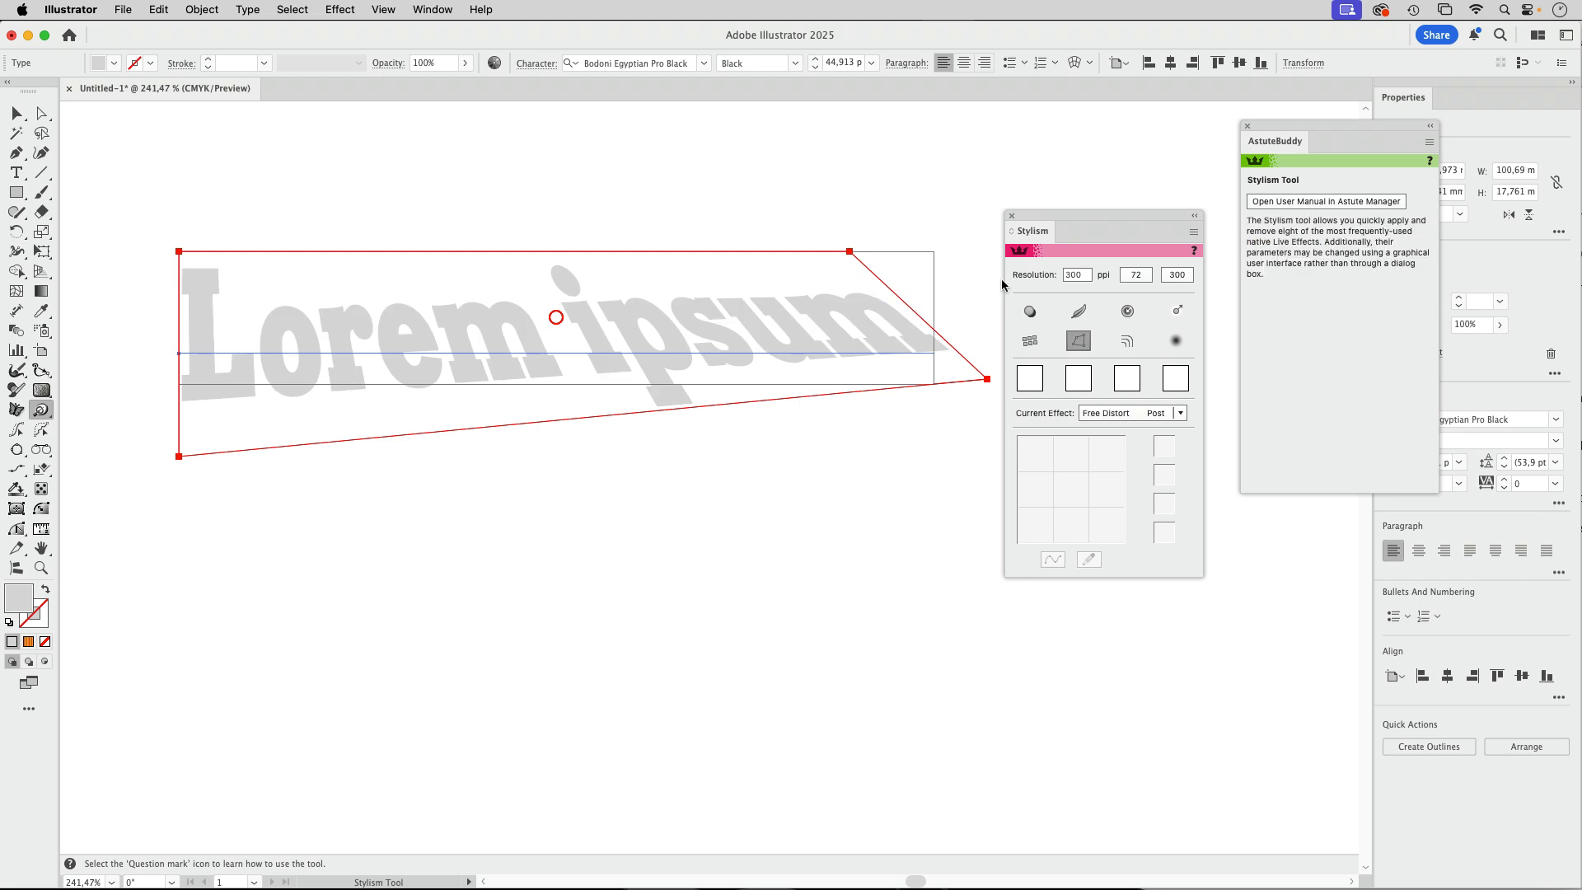
# Add a Stylism Transform effect with one extra copy of the distorted text, offset to the right of and below the original
pyautogui.click(1031, 341)
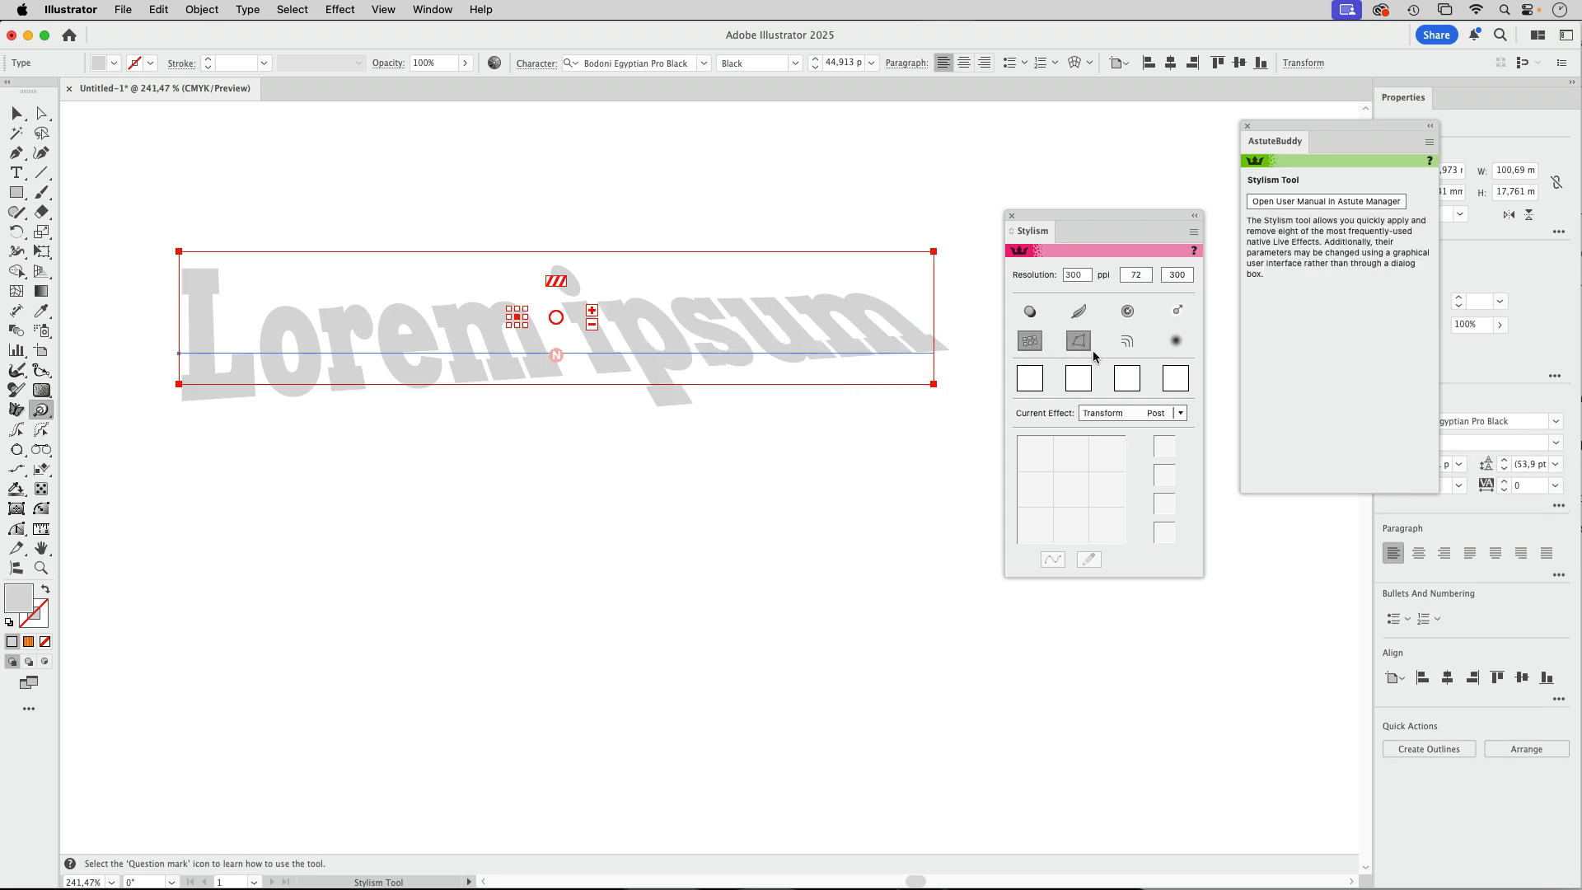
pyautogui.click(592, 311)
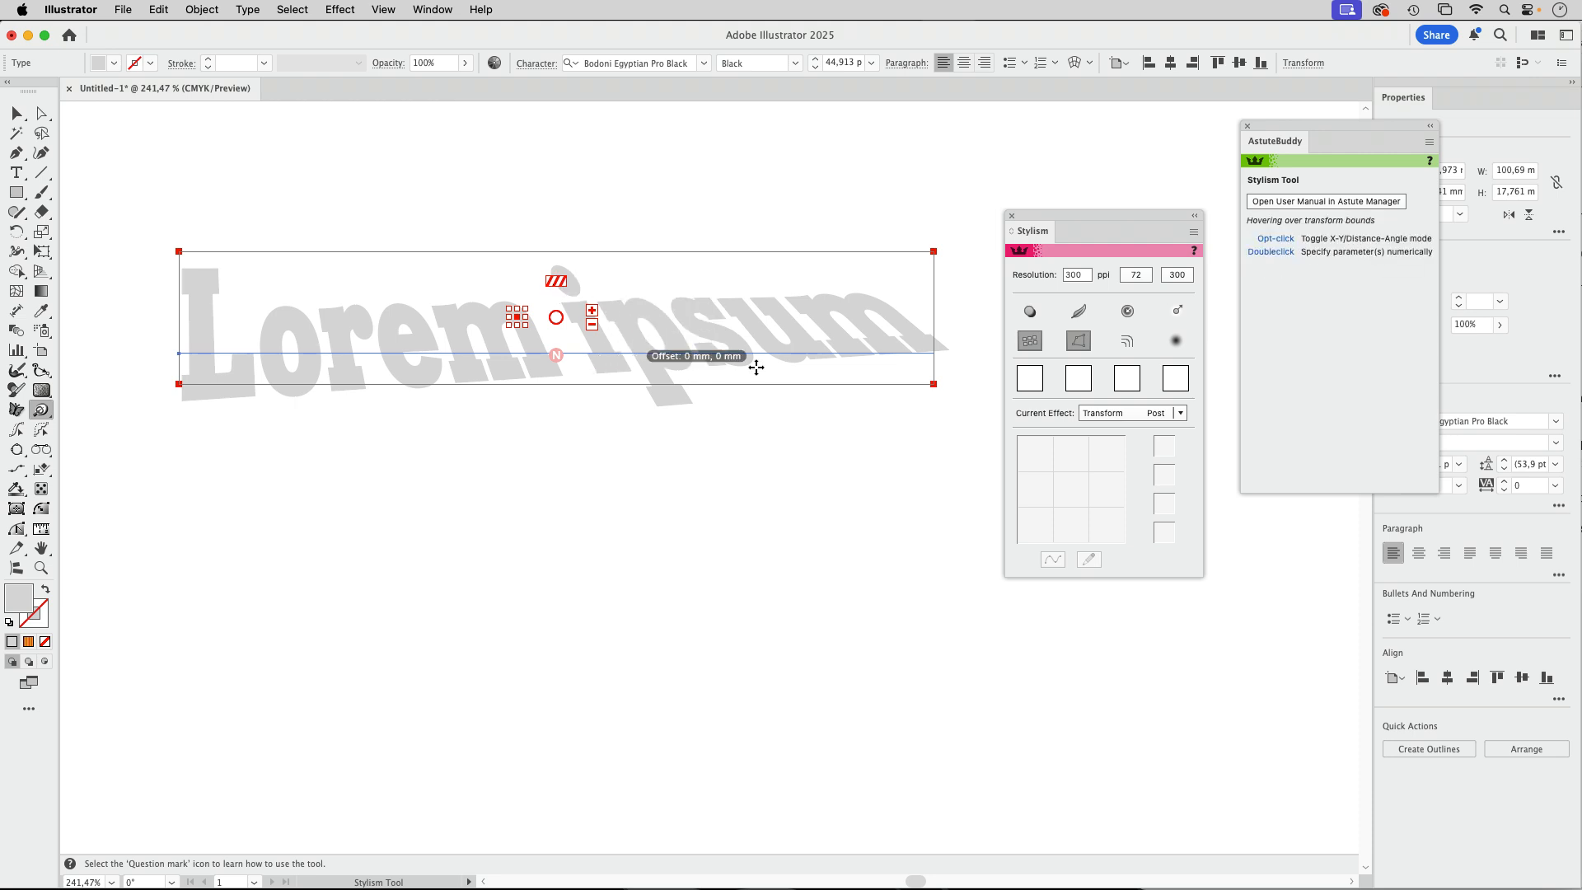
pyautogui.moveTo(556, 318); pyautogui.dragTo(1044, 399)
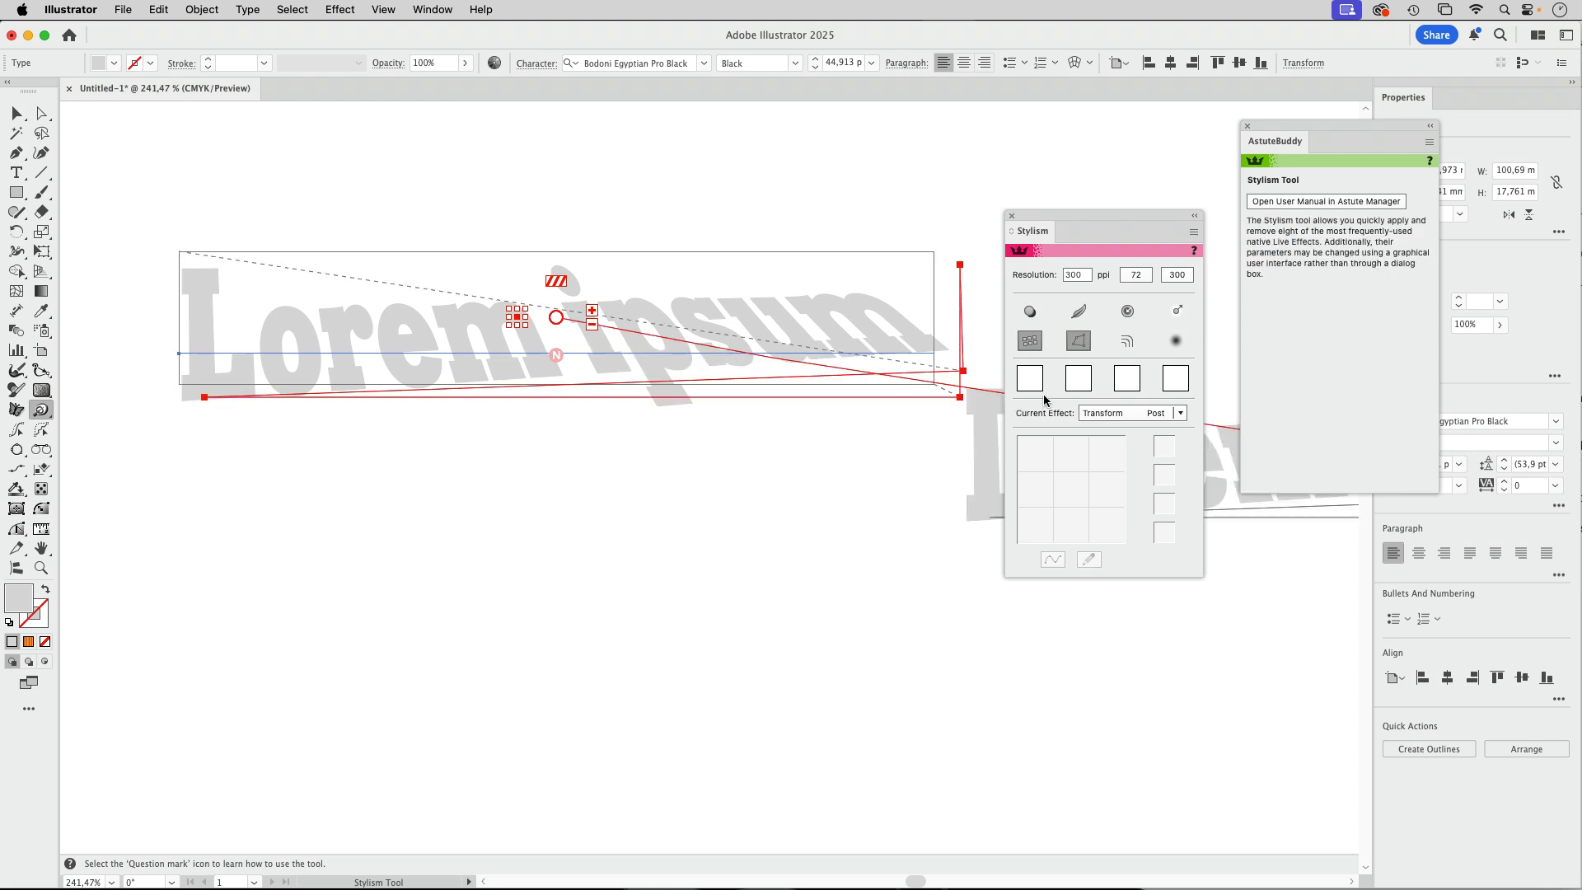
pyautogui.press('super+minus')
pyautogui.press('super+minus')
pyautogui.press('super+minus')
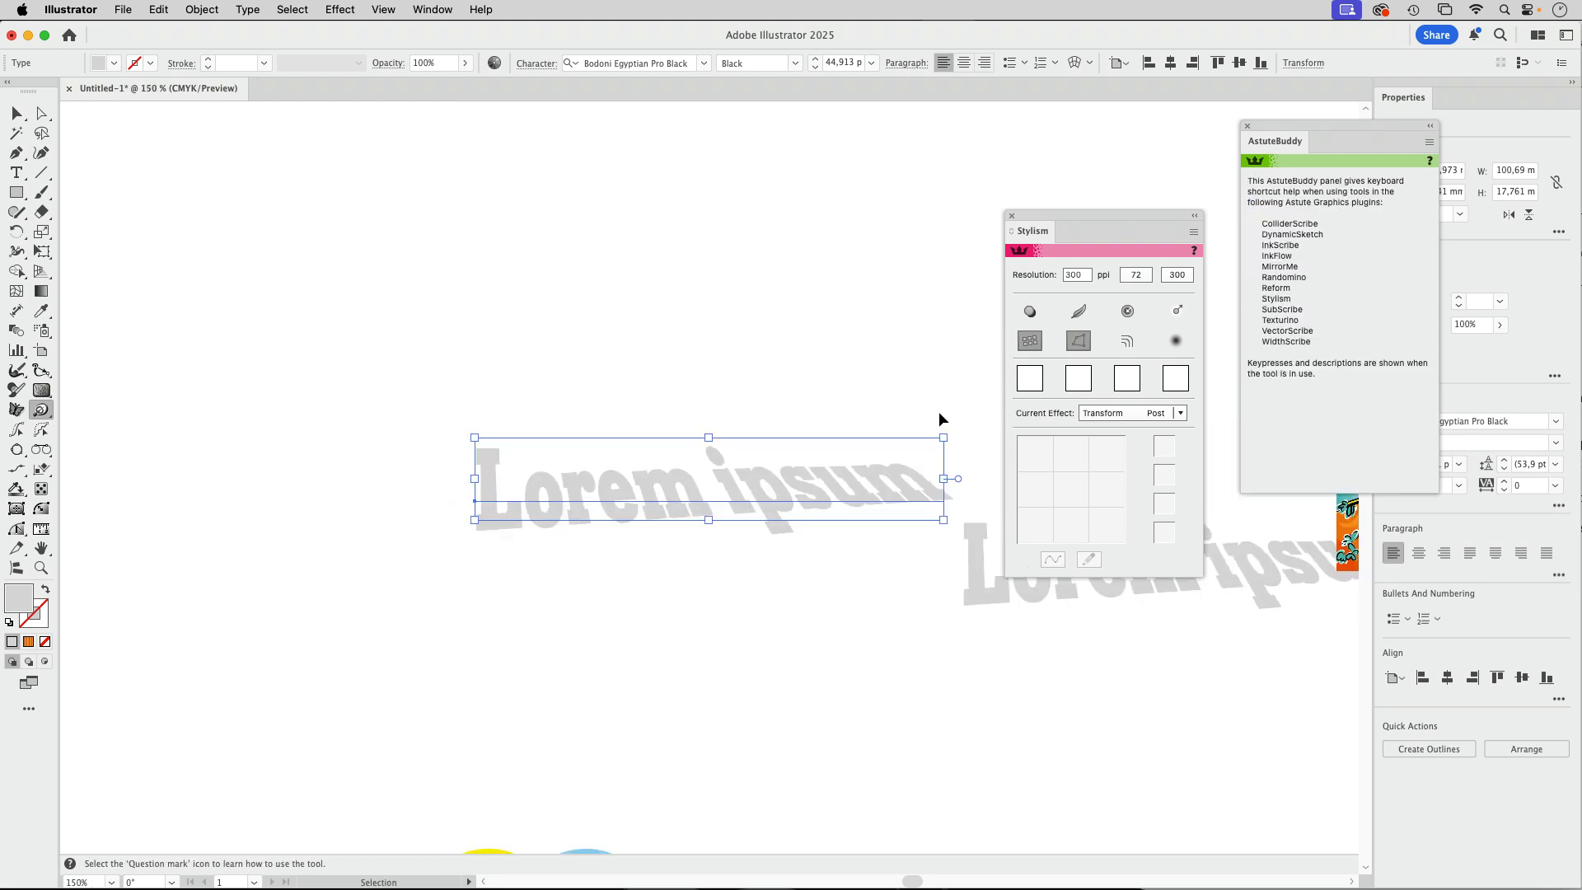
# Remove the Stylism Transform and Free Distort effects from the Lorem ipsum text
pyautogui.press('space')
pyautogui.moveTo(973, 510); pyautogui.dragTo(528, 410)
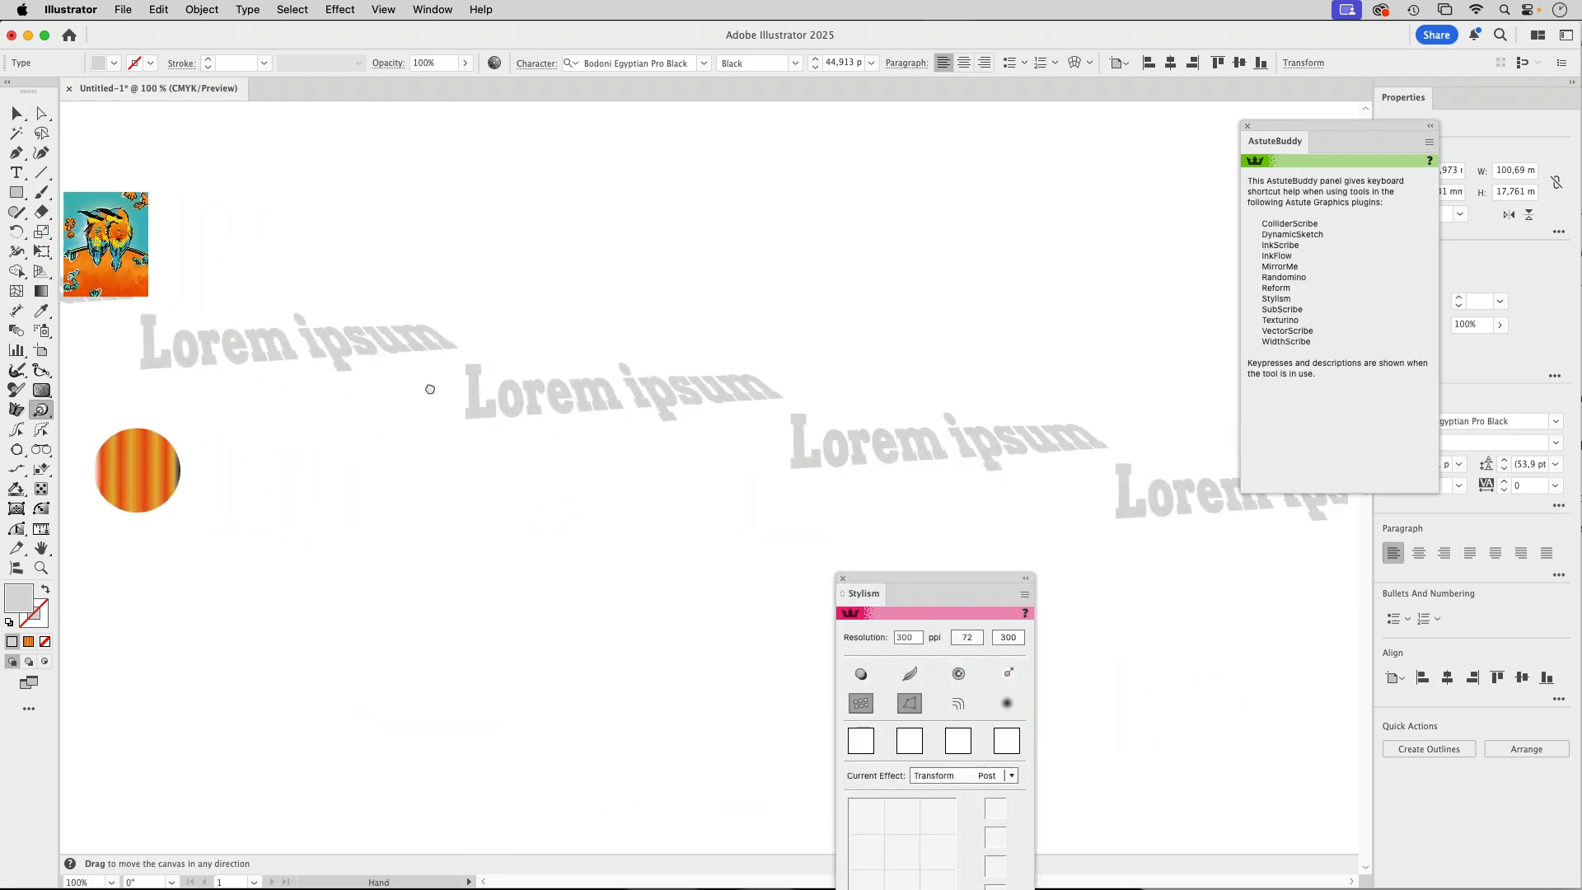
pyautogui.moveTo(431, 388); pyautogui.dragTo(367, 368)
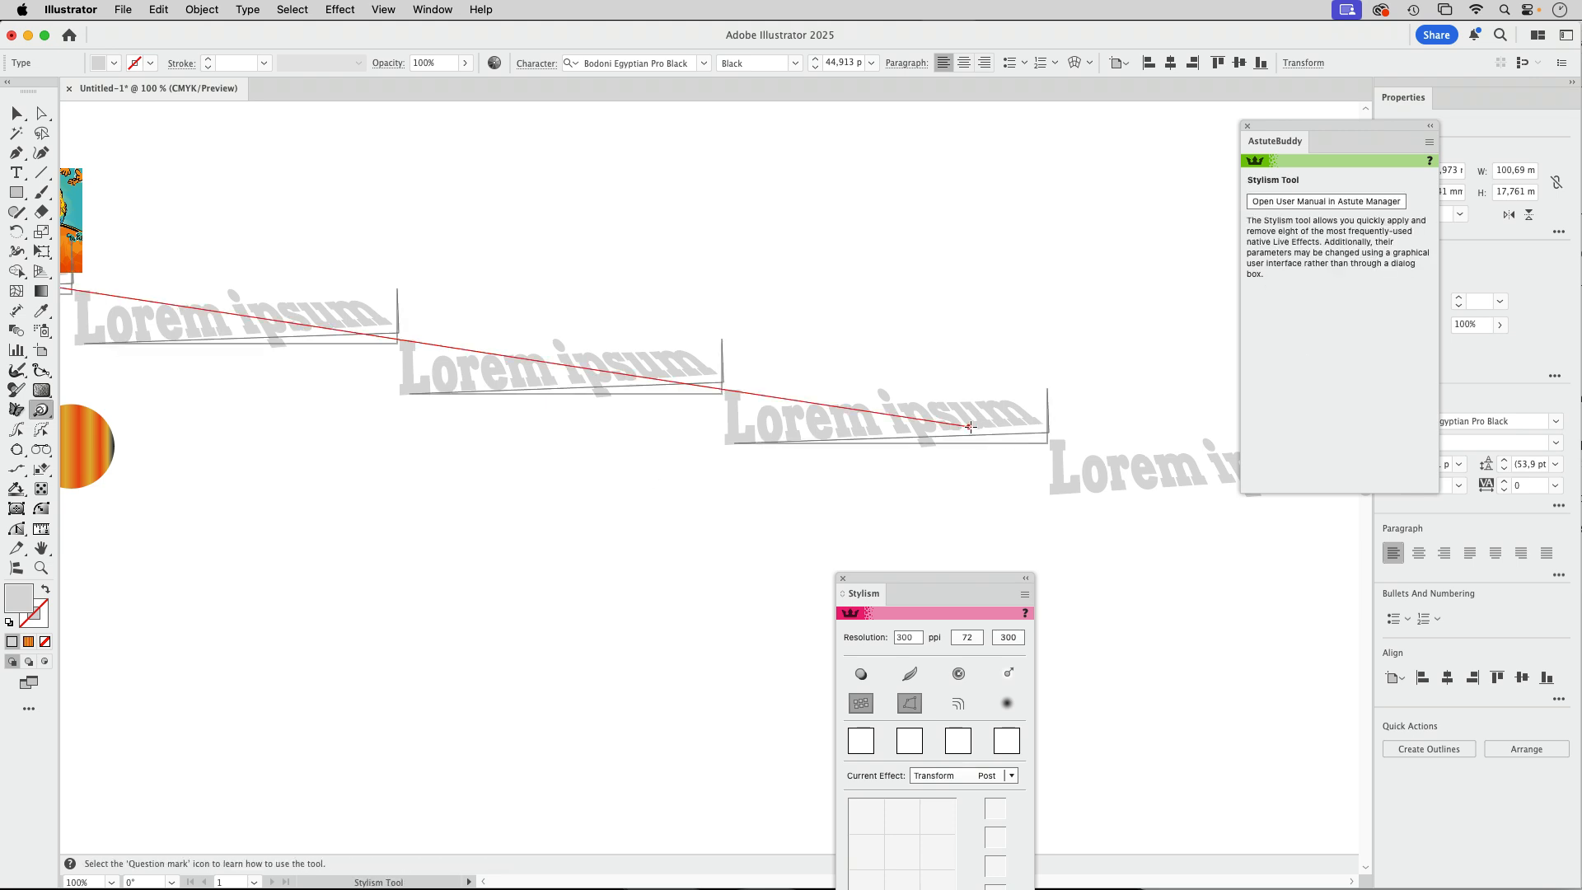
pyautogui.press('space')
pyautogui.moveTo(429, 350); pyautogui.dragTo(1005, 504)
pyautogui.moveTo(498, 420); pyautogui.dragTo(1045, 459)
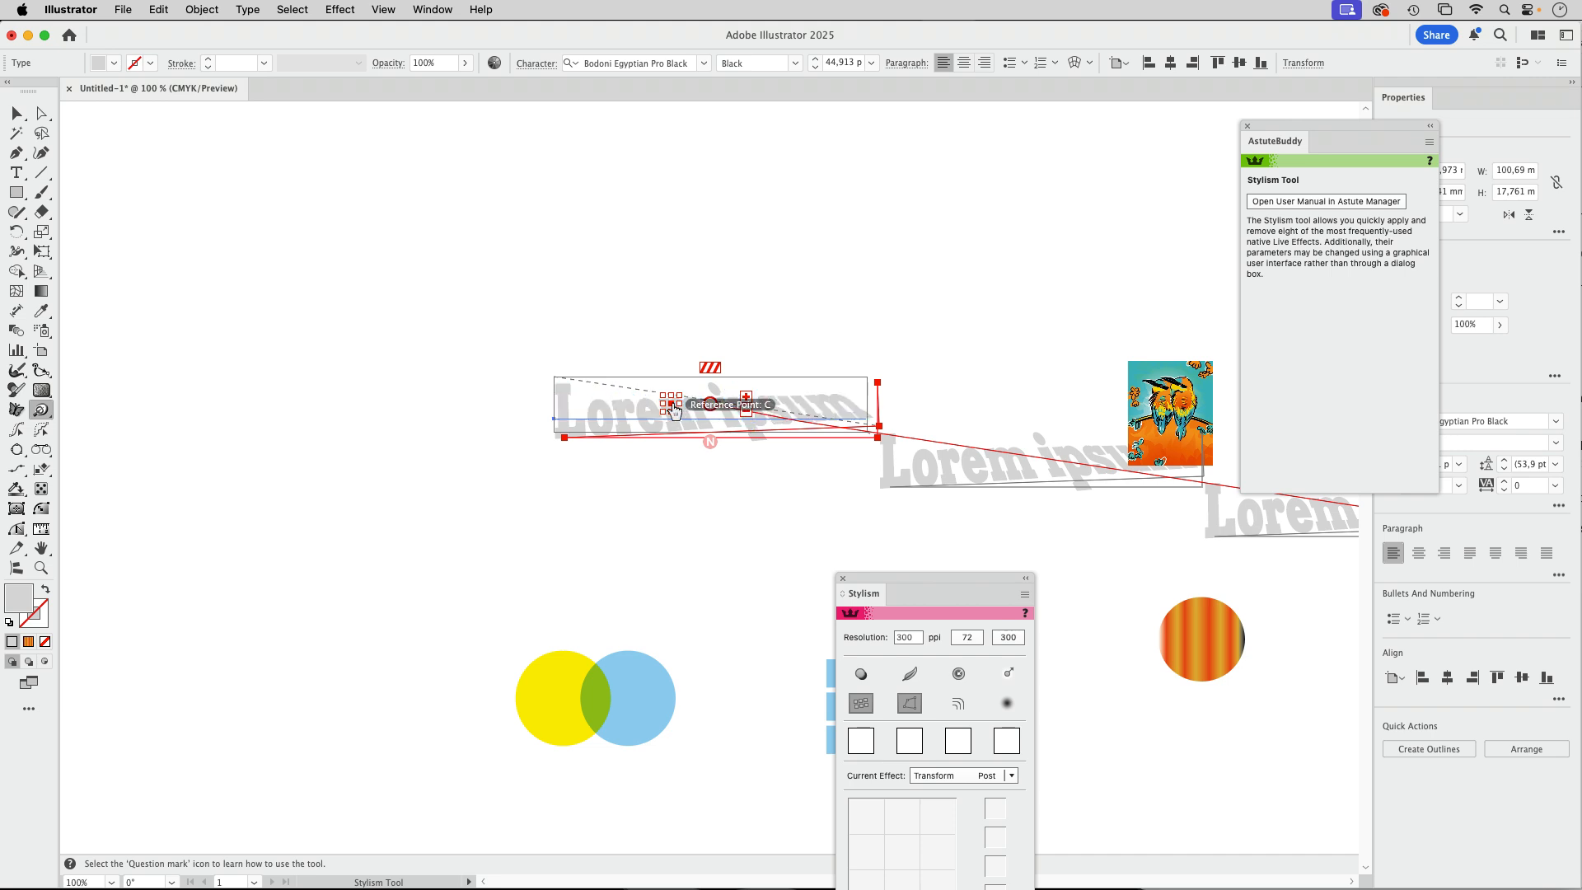
pyautogui.moveTo(956, 580); pyautogui.dragTo(1027, 253)
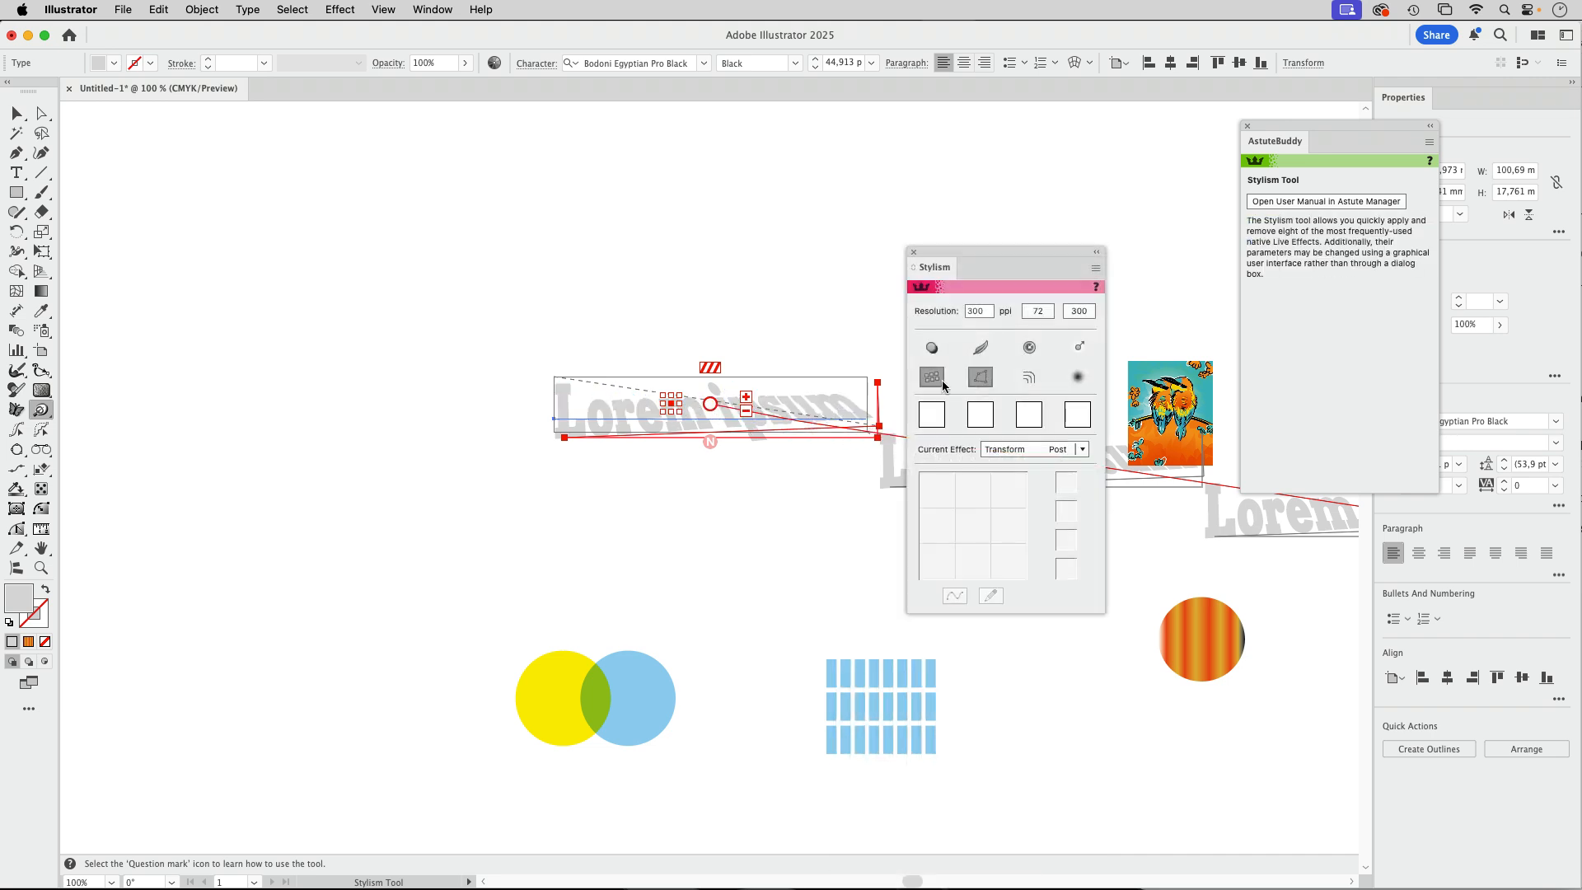
pyautogui.click(981, 377)
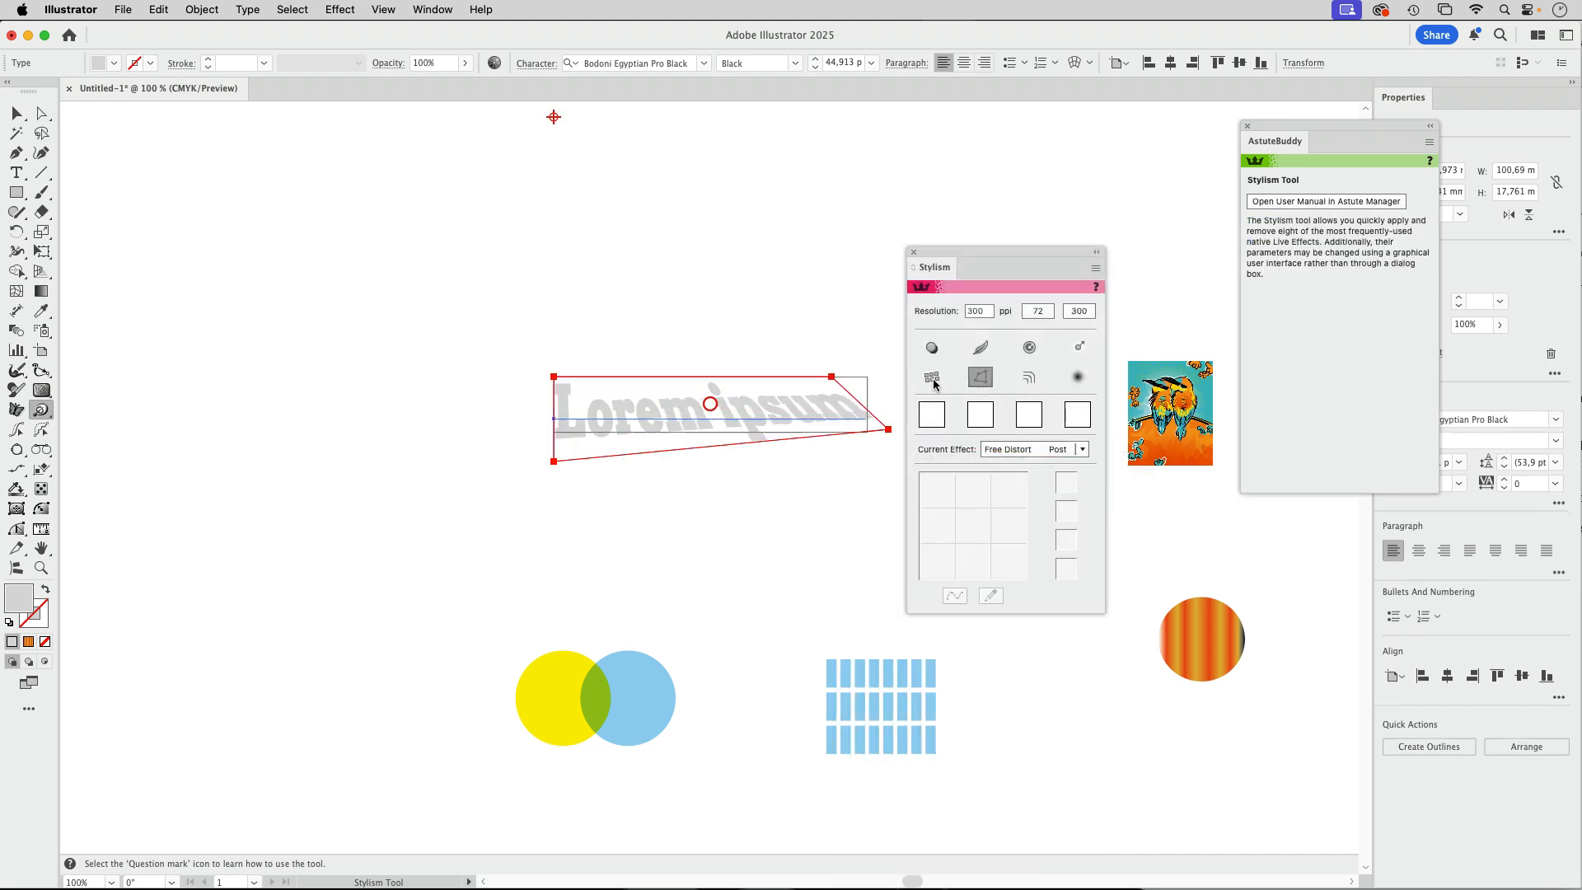
pyautogui.click(981, 377)
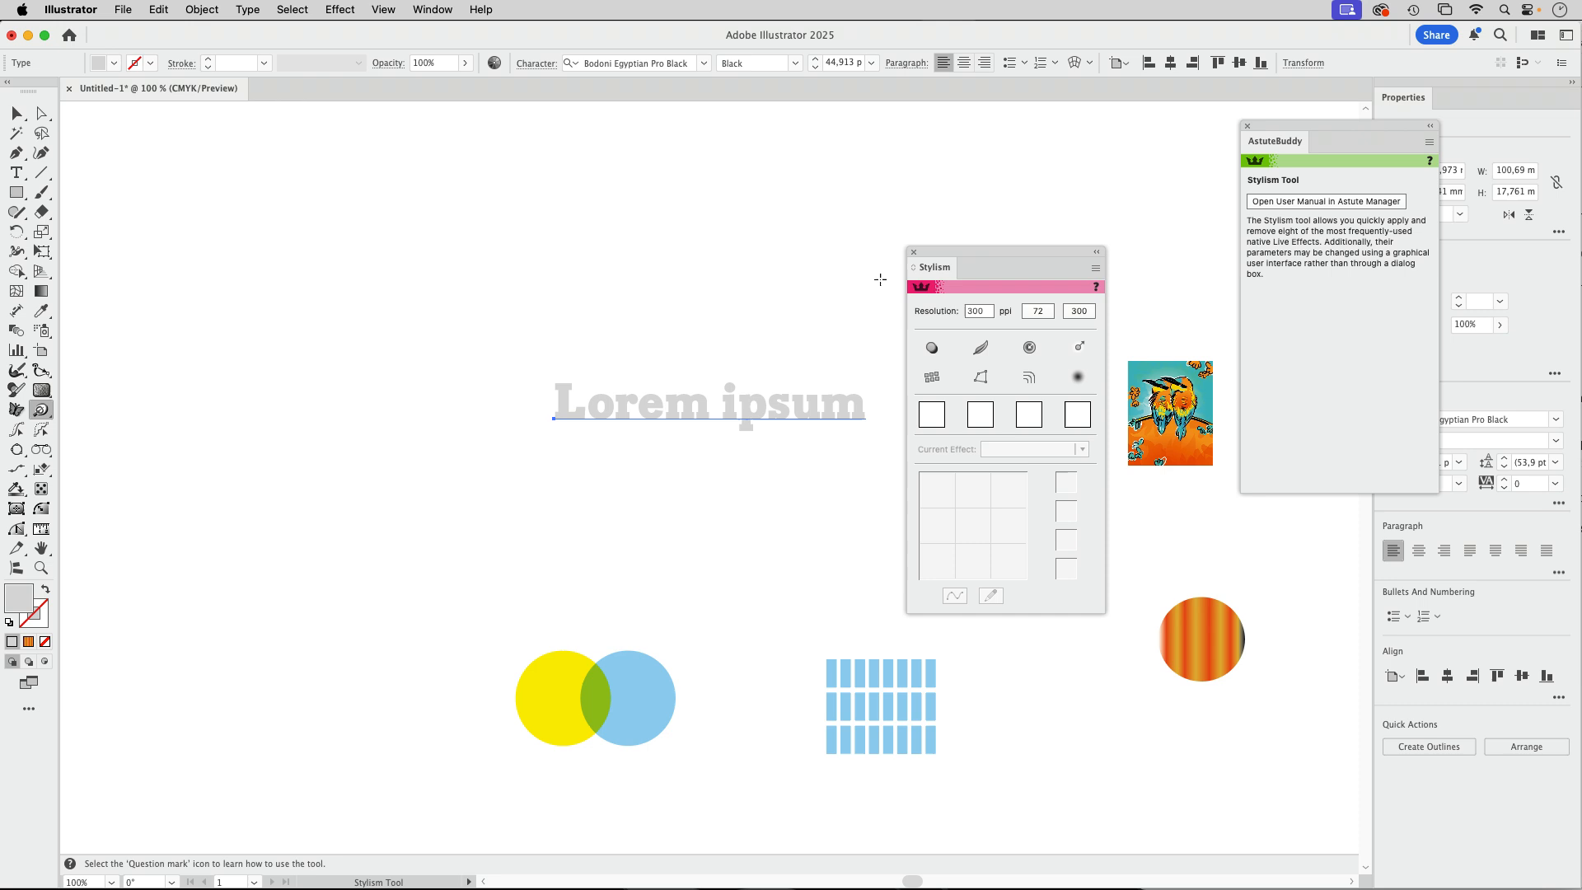
# Review the document raster effects settings without changing them, and look through Stylism's additional commands
pyautogui.click(341, 11)
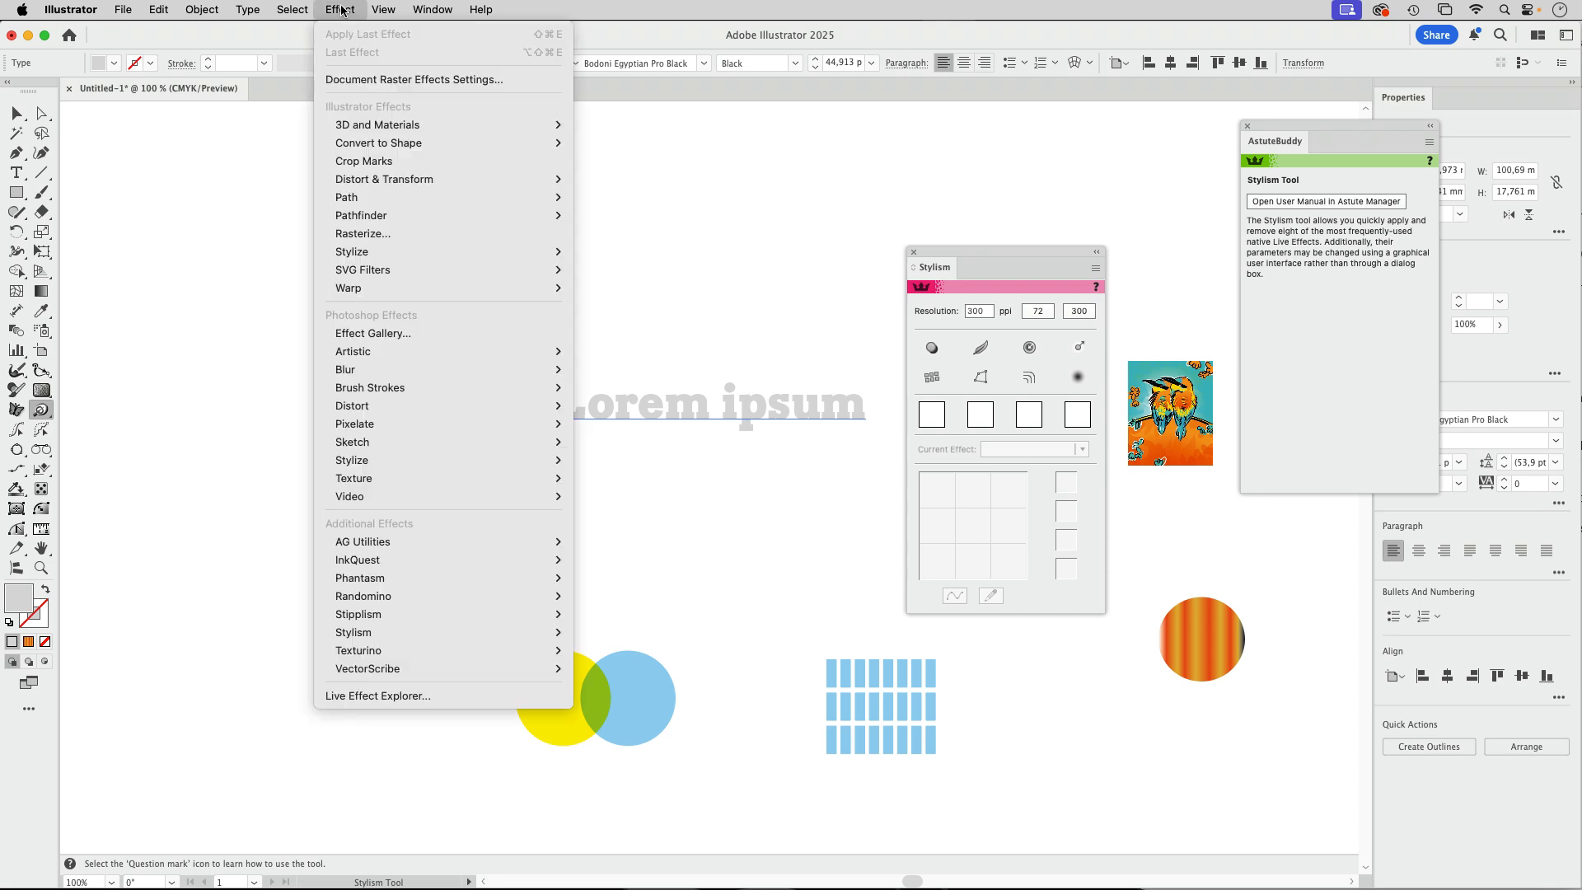
pyautogui.click(379, 79)
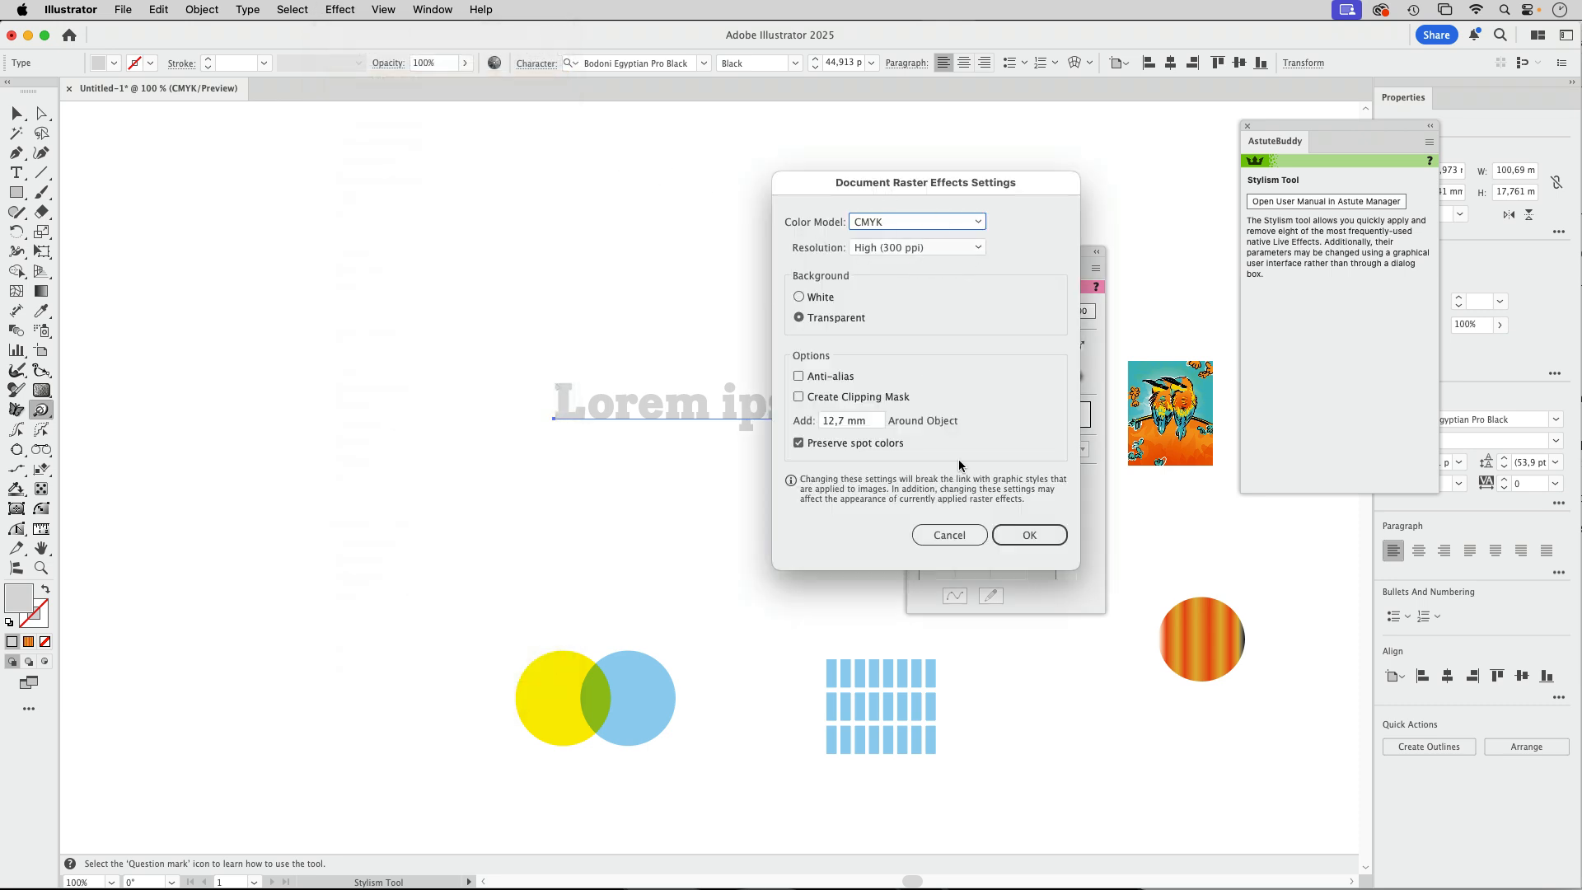
pyautogui.click(950, 535)
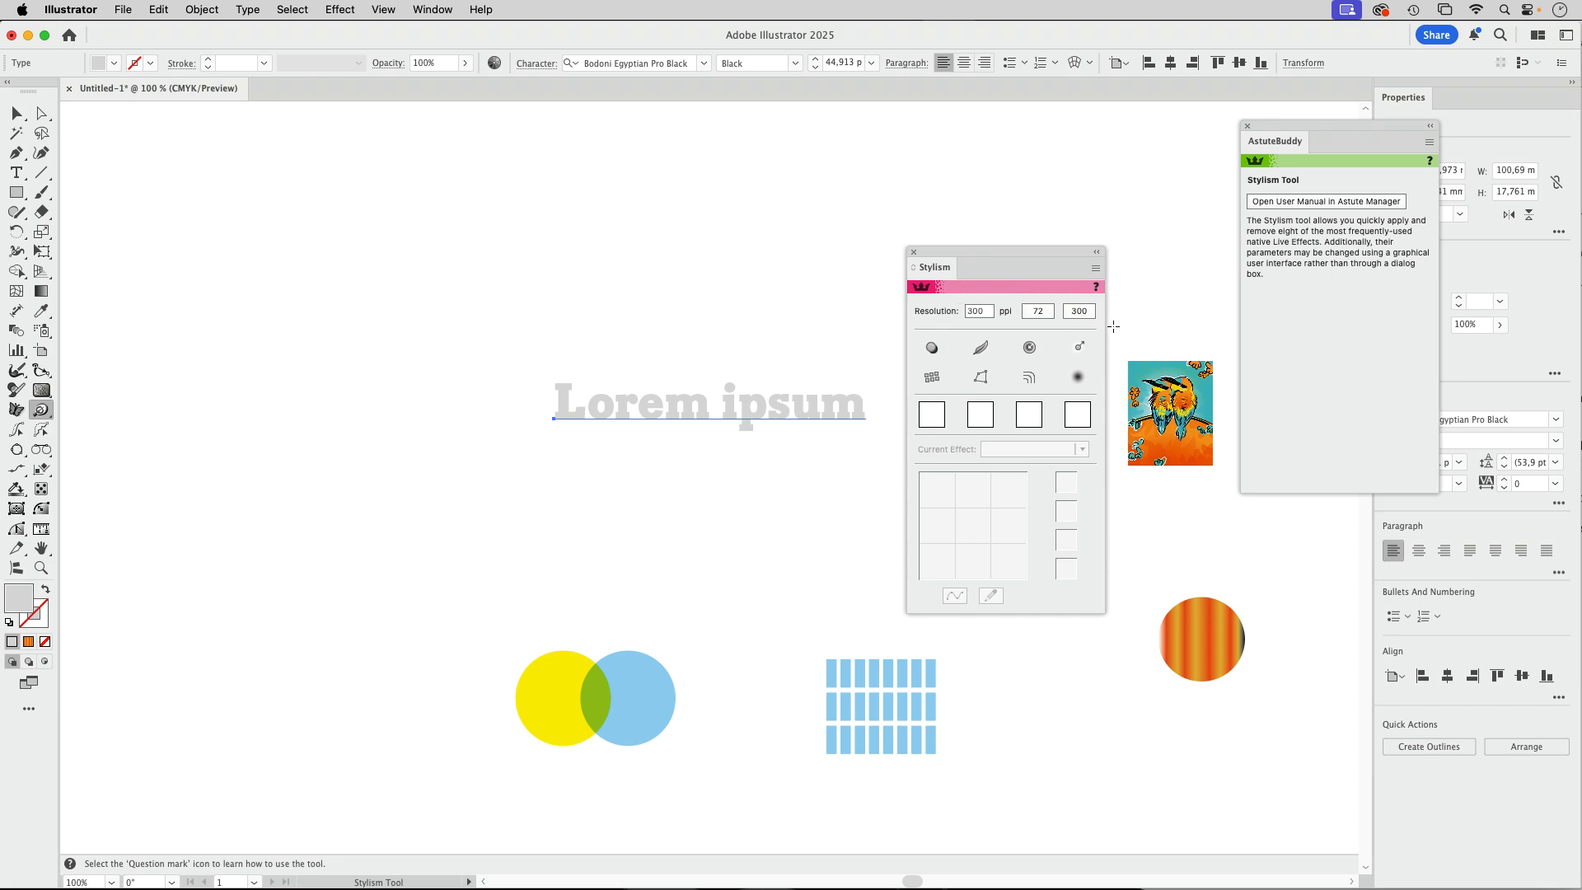
pyautogui.click(1129, 244)
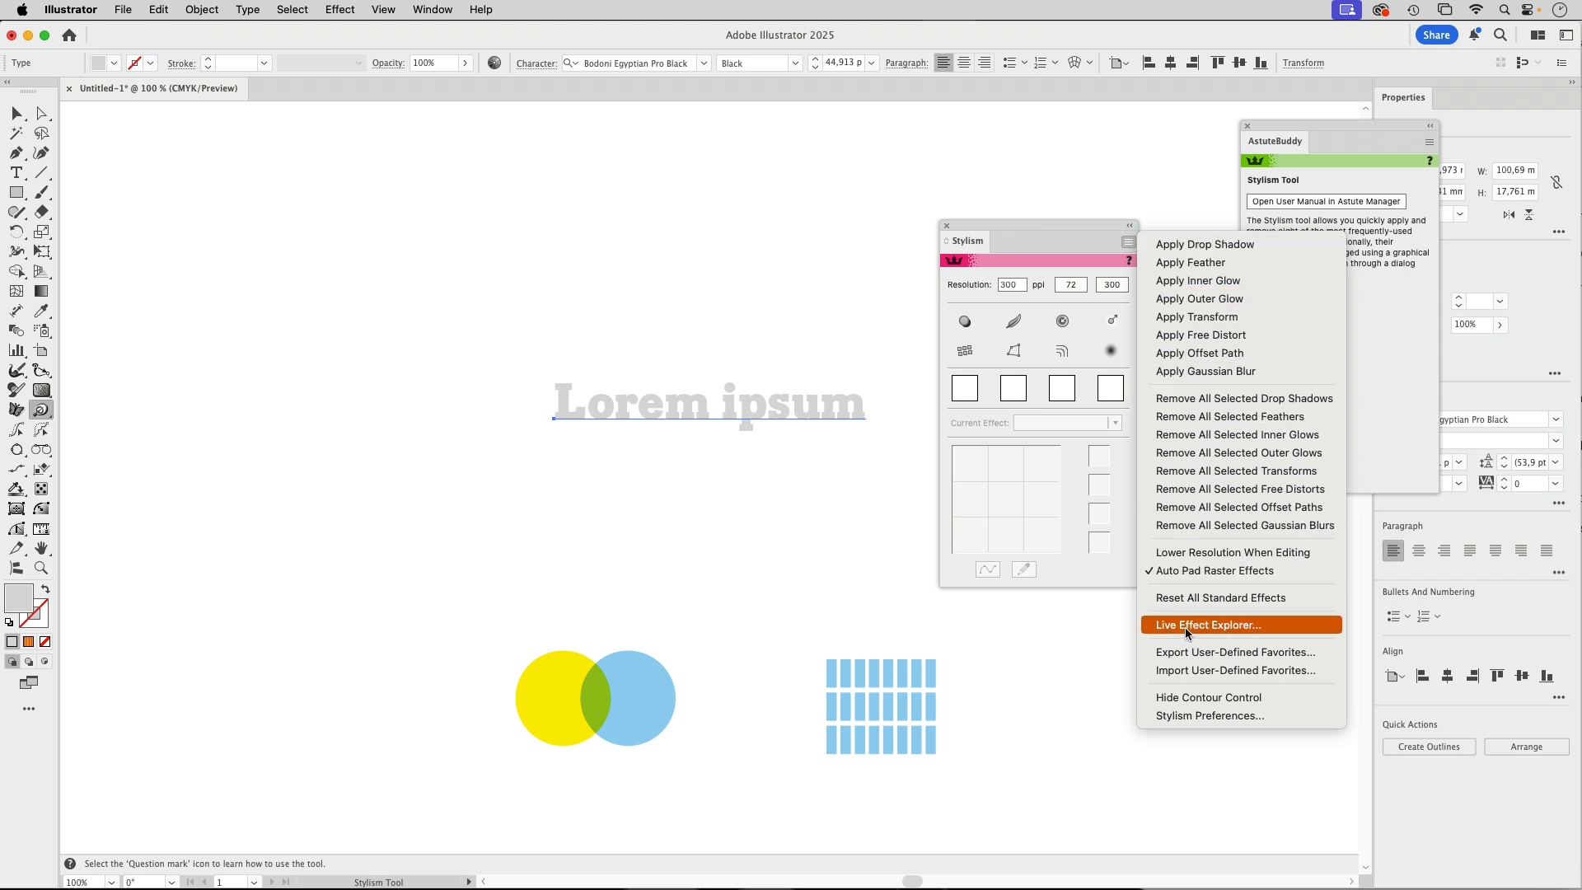
# Add a Stylism Transform effect to the Lorem ipsum text, with several copies offset to the right and downward
pyautogui.click(14, 113)
pyautogui.click(15, 113)
pyautogui.click(719, 410)
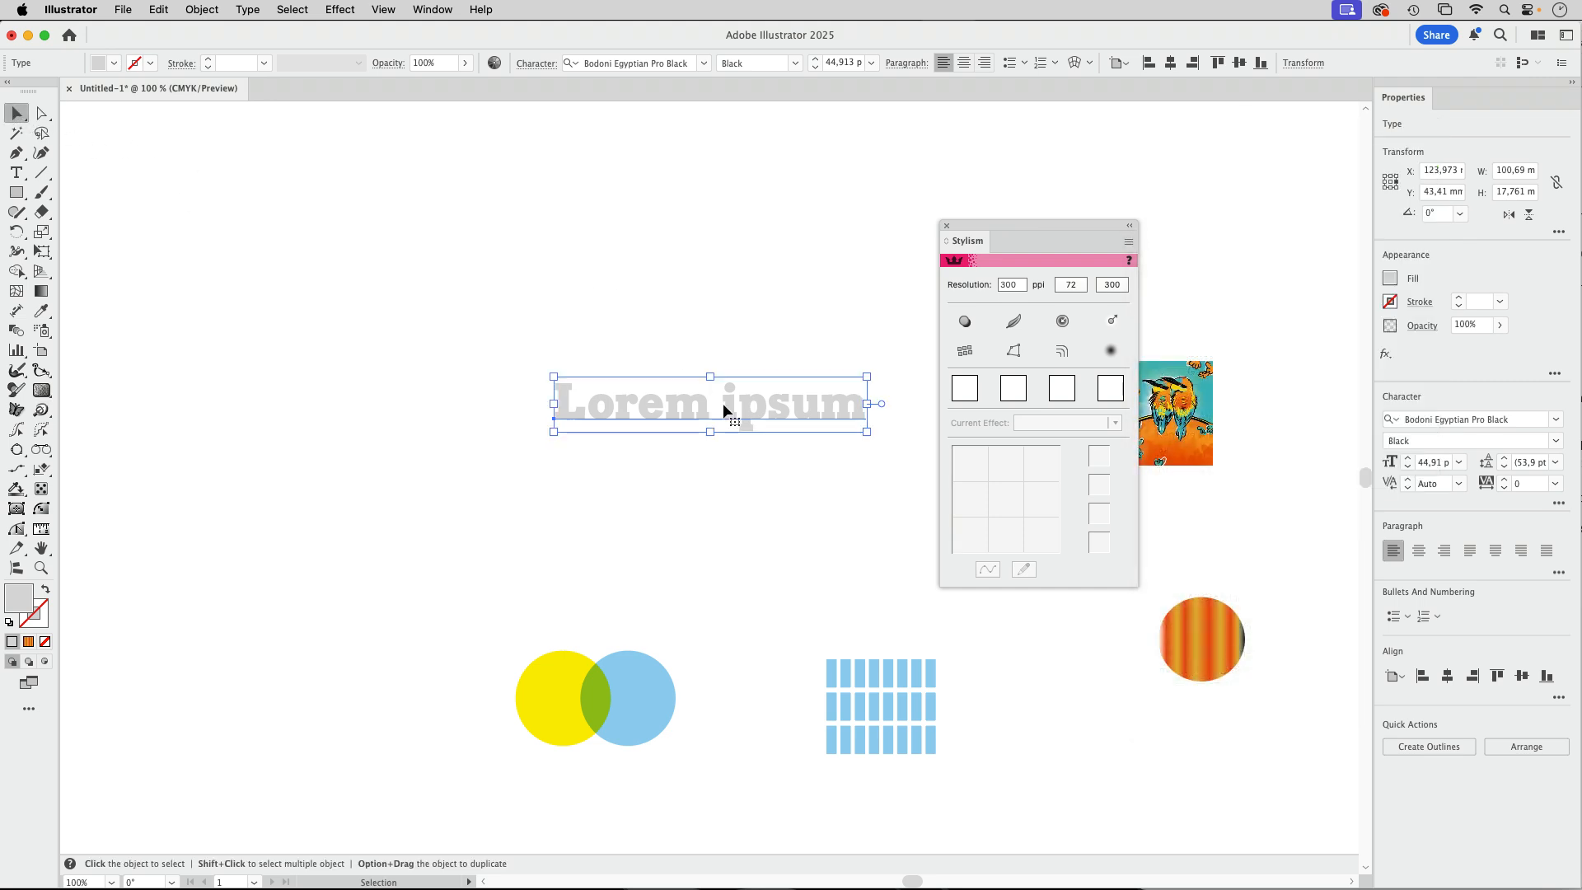
pyautogui.click(967, 351)
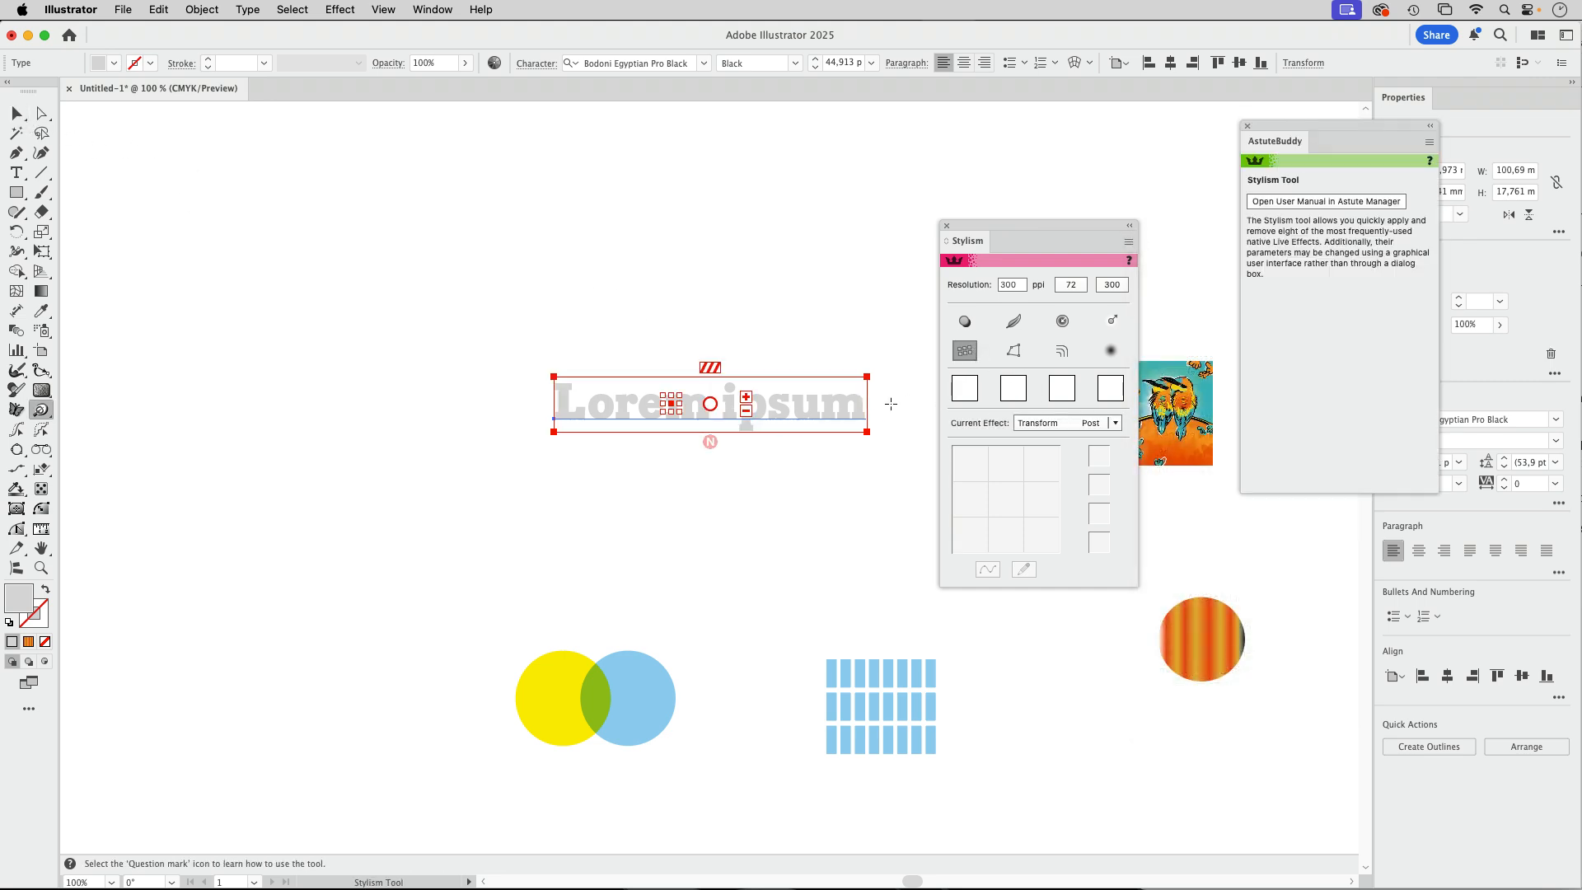
pyautogui.click(746, 399)
pyautogui.click(747, 399)
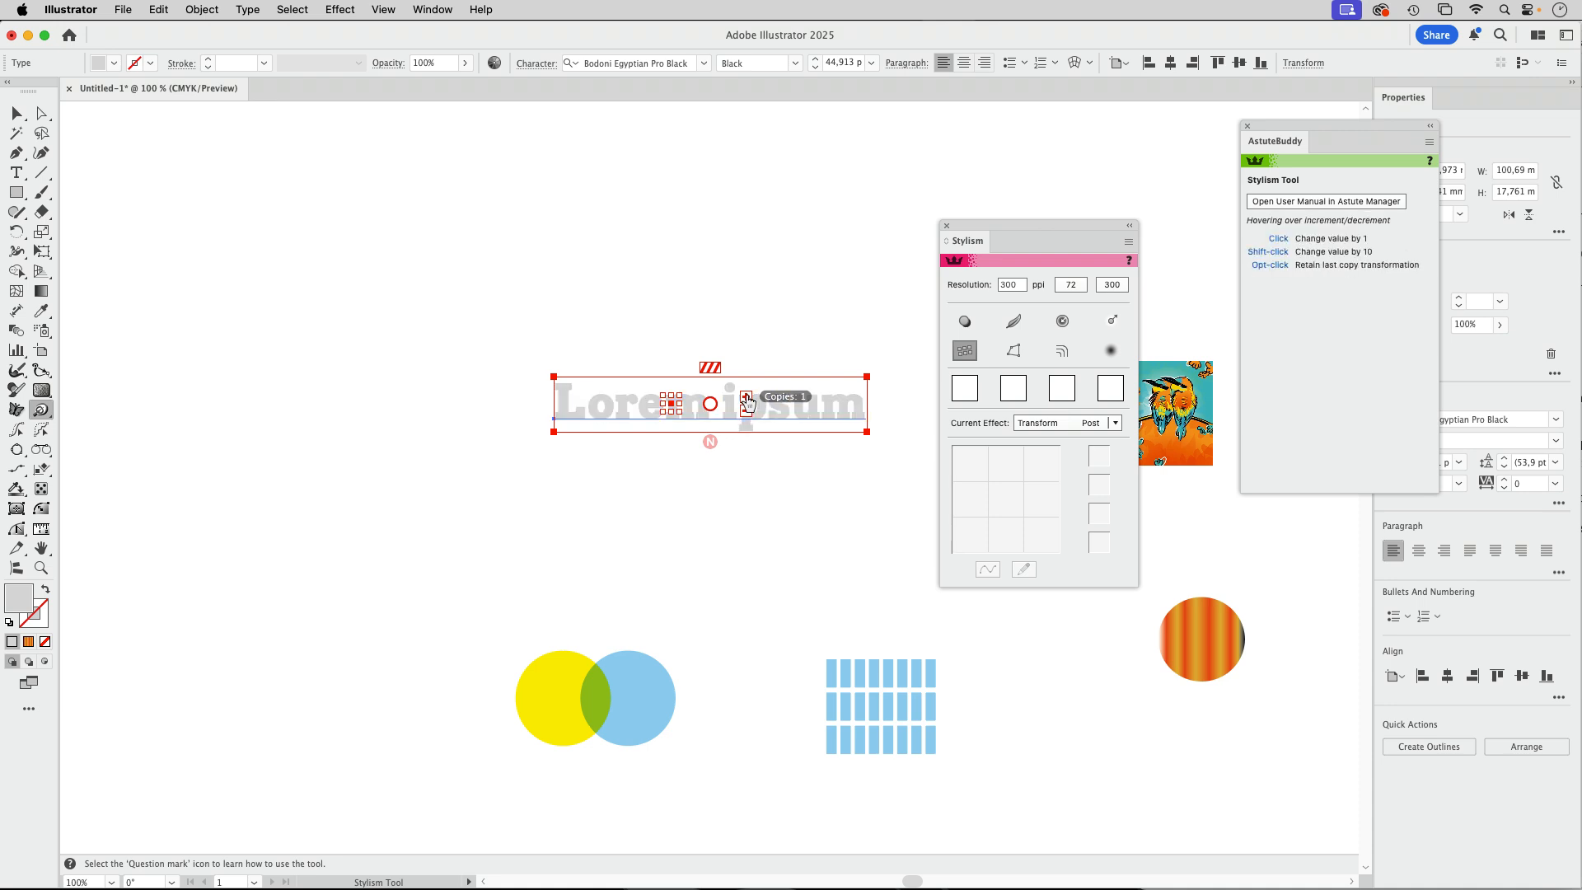
pyautogui.click(747, 399)
pyautogui.click(747, 399)
pyautogui.click(747, 399)
pyautogui.moveTo(710, 404); pyautogui.dragTo(743, 427)
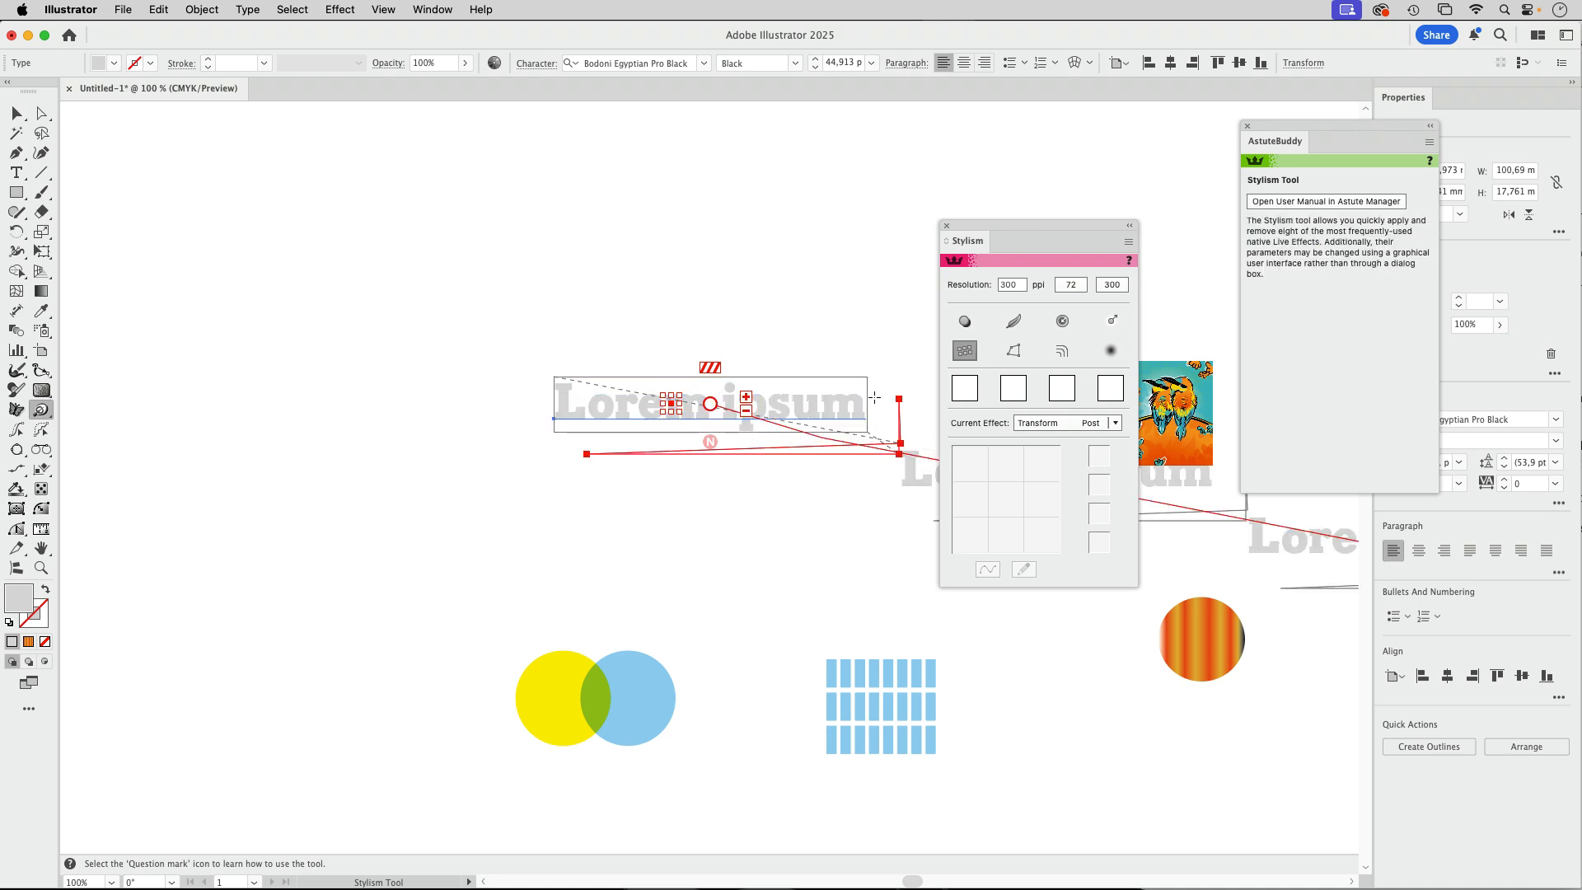
# Inspect the live effects in use and their counts by location in the Live Effect Explorer, and close it without changes
pyautogui.click(1128, 241)
pyautogui.click(1223, 624)
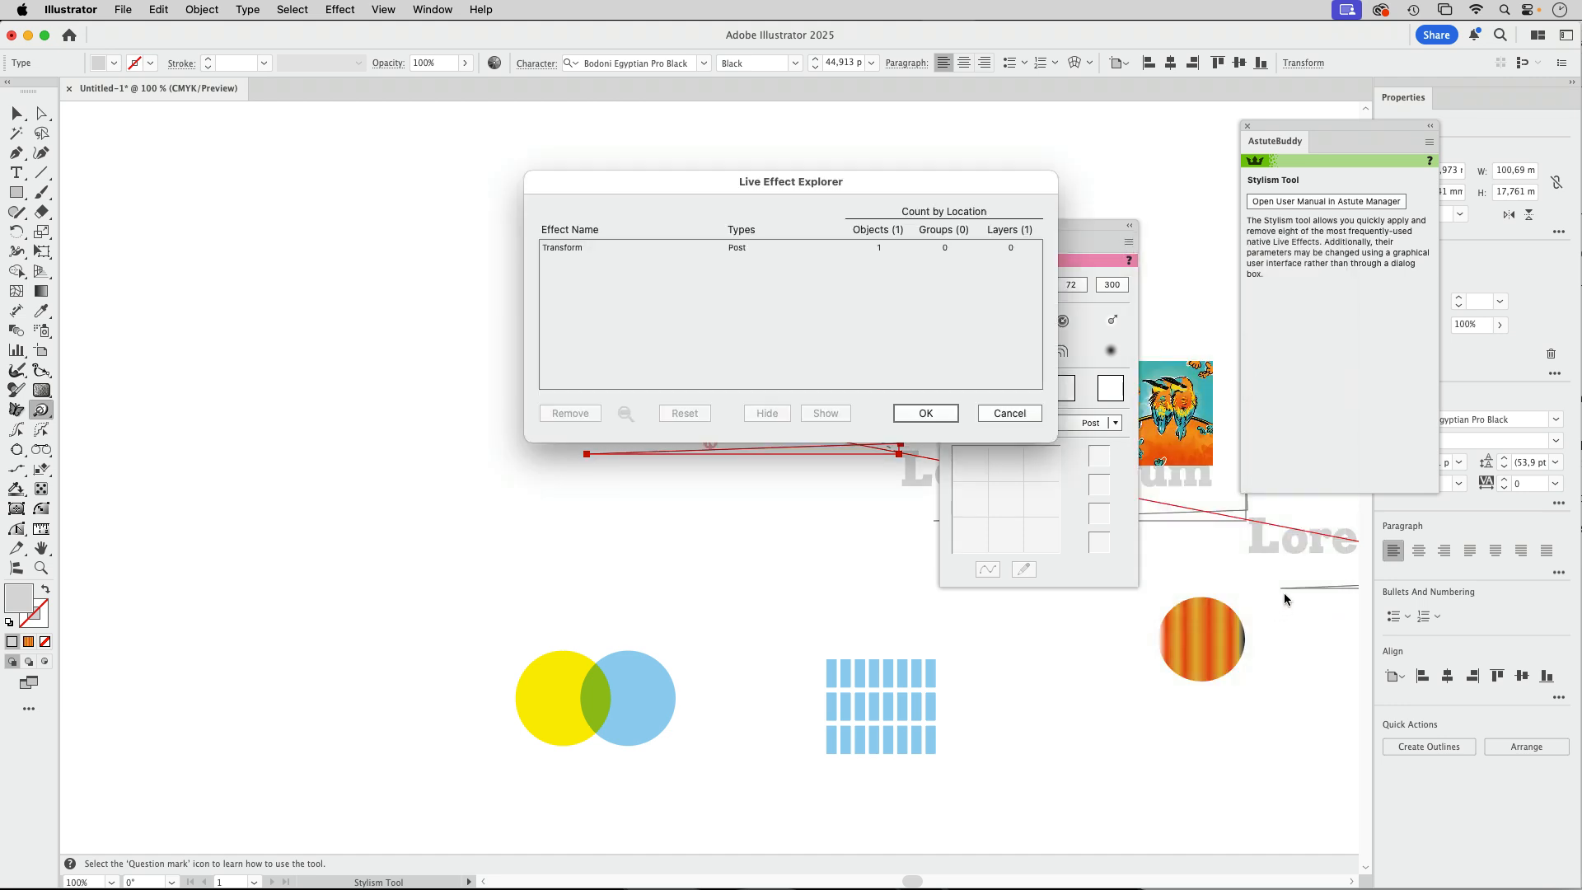
pyautogui.moveTo(796, 182); pyautogui.dragTo(550, 255)
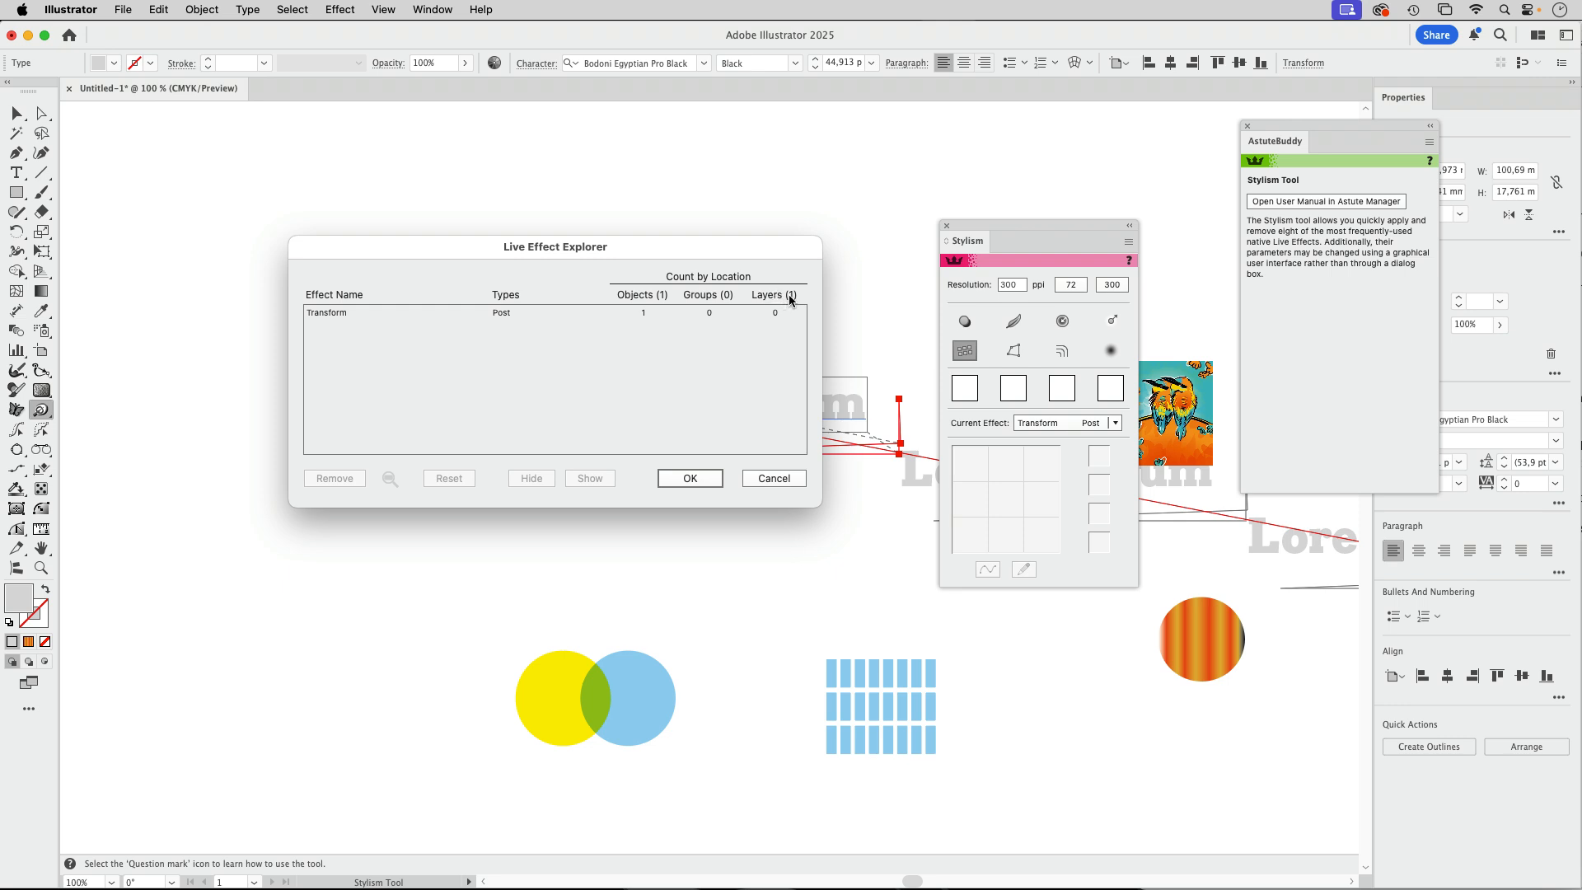
pyautogui.click(774, 479)
pyautogui.click(838, 322)
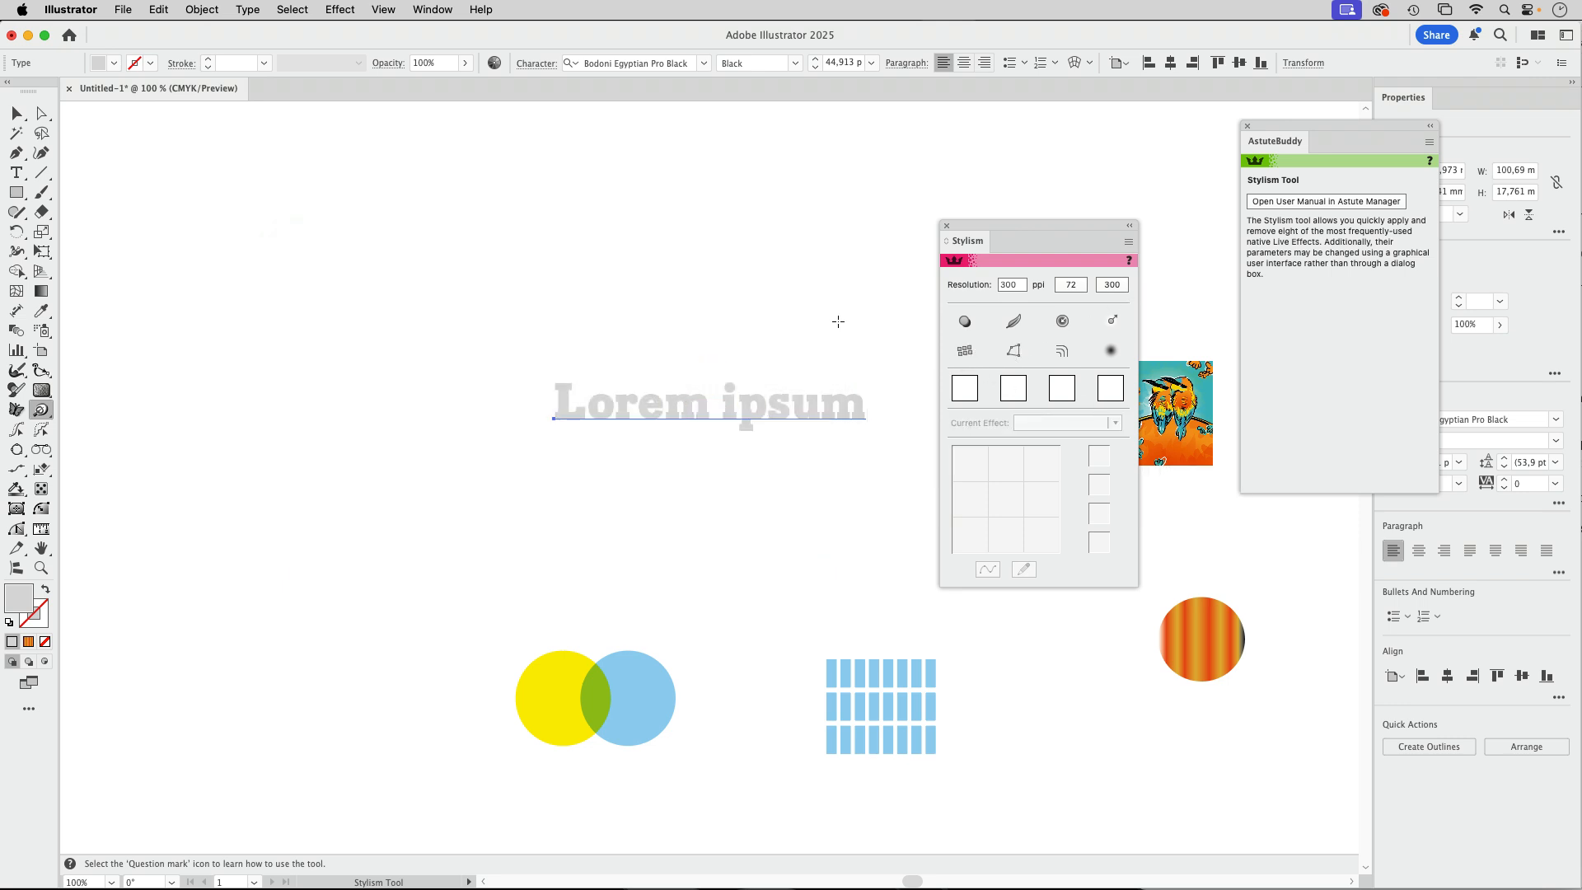
# Apply AG Offset to the Lorem ipsum text with a 3 mm total distance, 9 steps and randomized distances, positioned below the original
pyautogui.press('v')
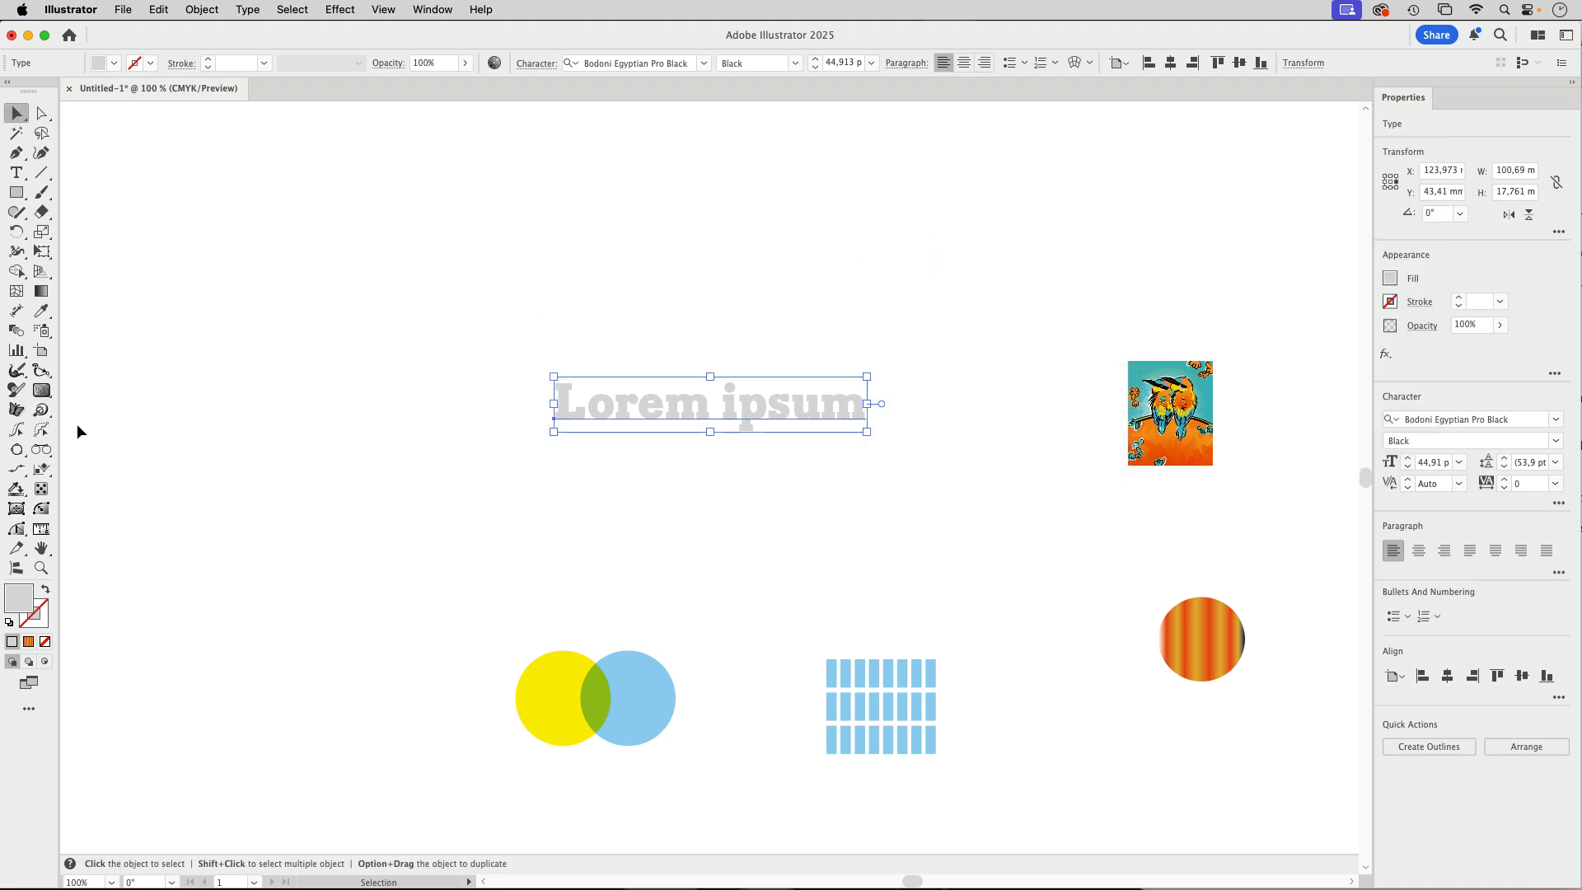
pyautogui.moveTo(39, 414); pyautogui.dragTo(127, 434)
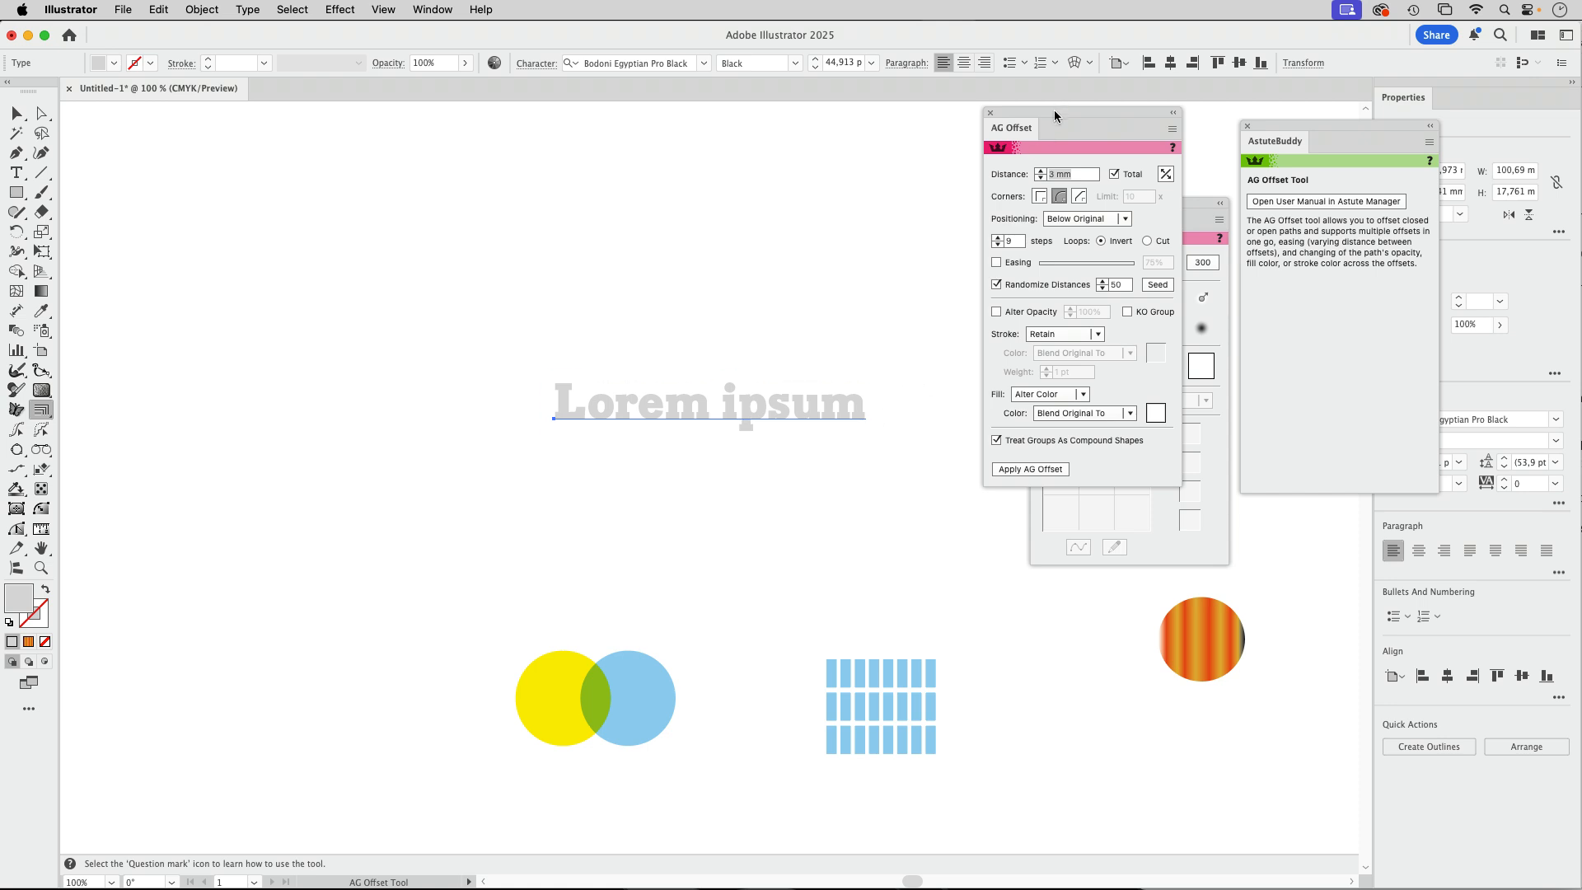
pyautogui.moveTo(1055, 111); pyautogui.dragTo(348, 181)
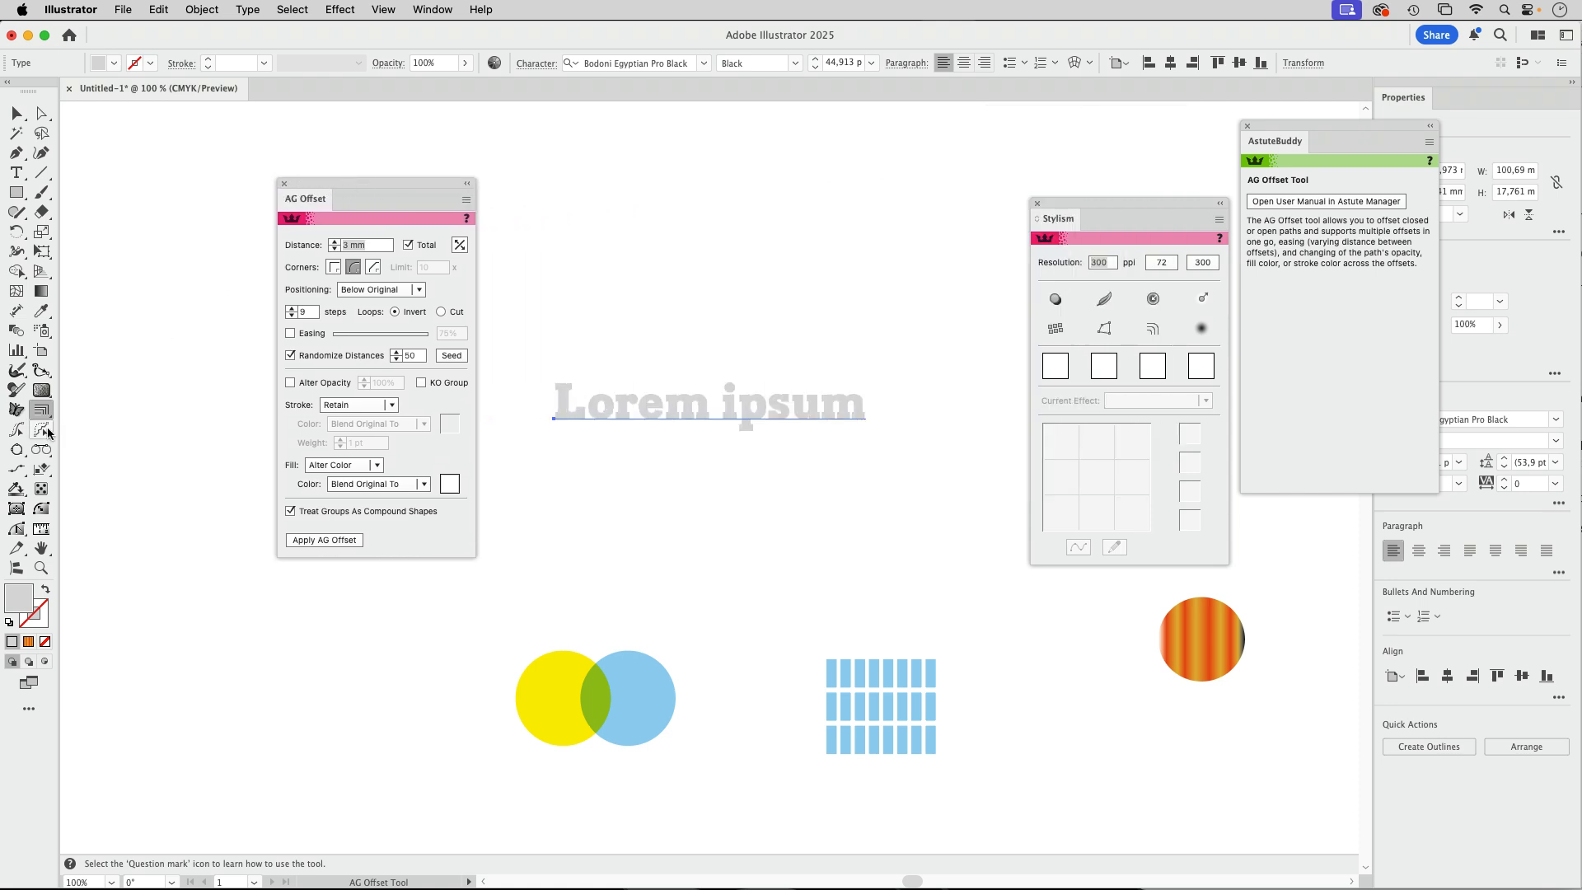
pyautogui.press('z')
pyautogui.moveTo(745, 427); pyautogui.dragTo(929, 449)
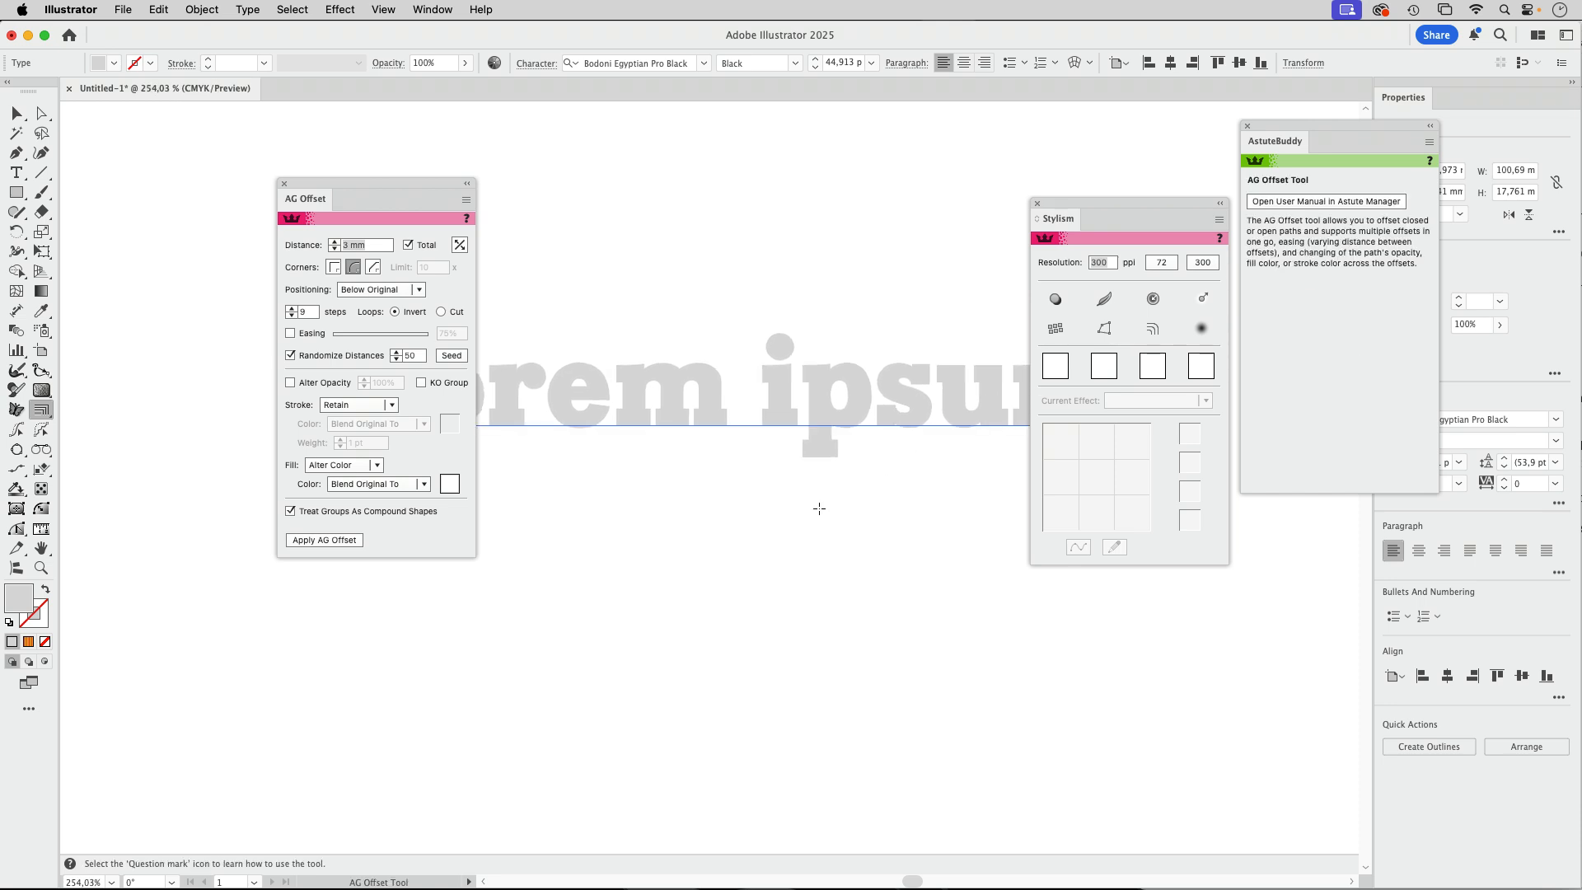
pyautogui.moveTo(422, 187); pyautogui.dragTo(257, 199)
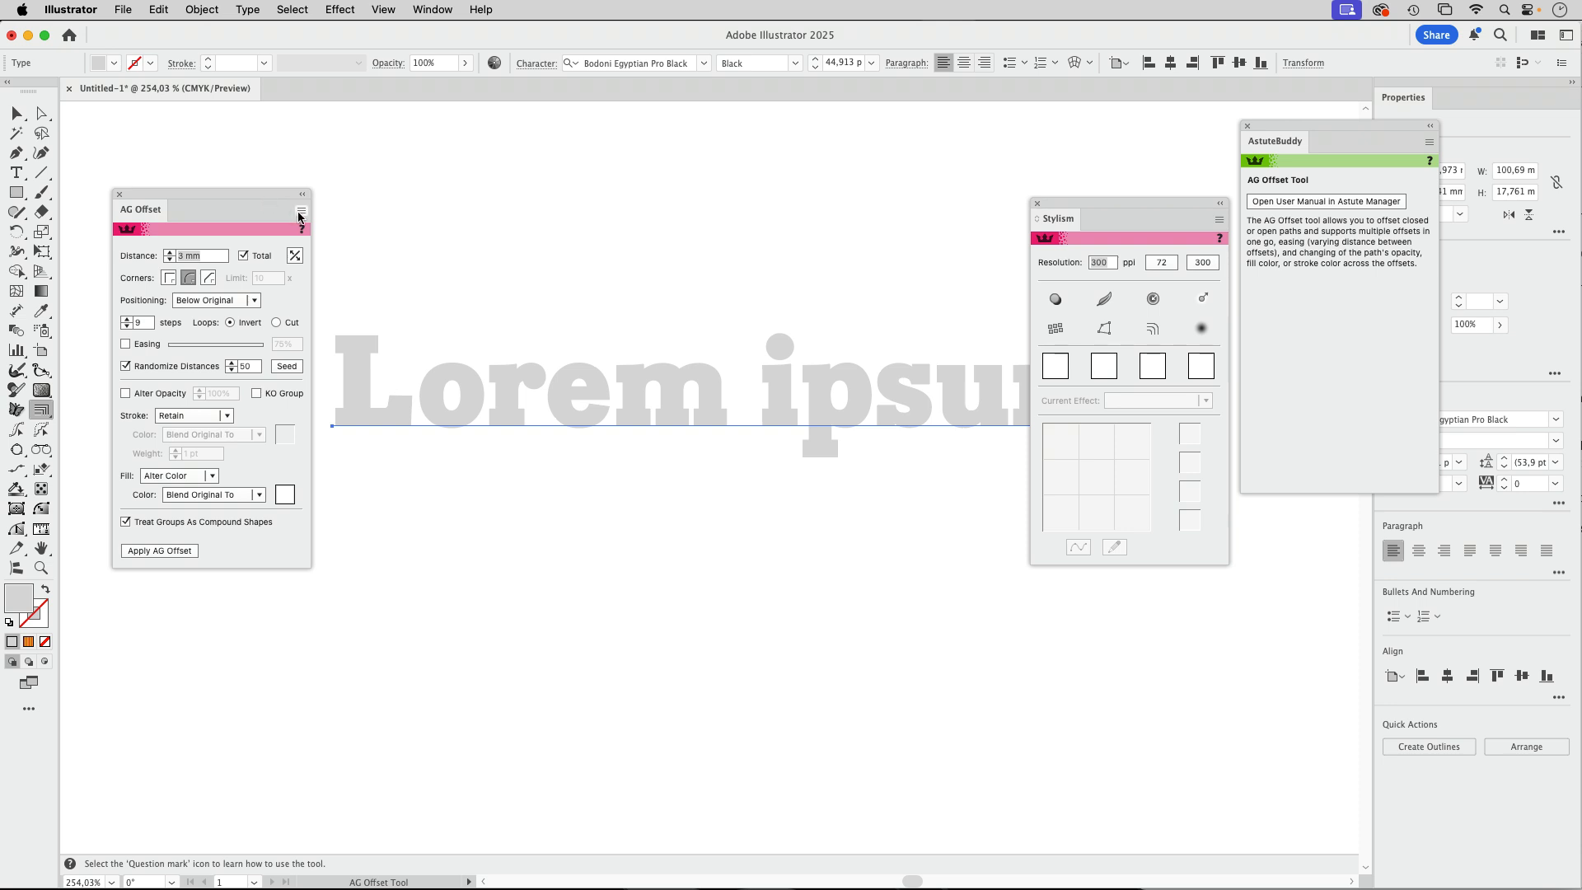
pyautogui.moveTo(211, 205); pyautogui.dragTo(227, 253)
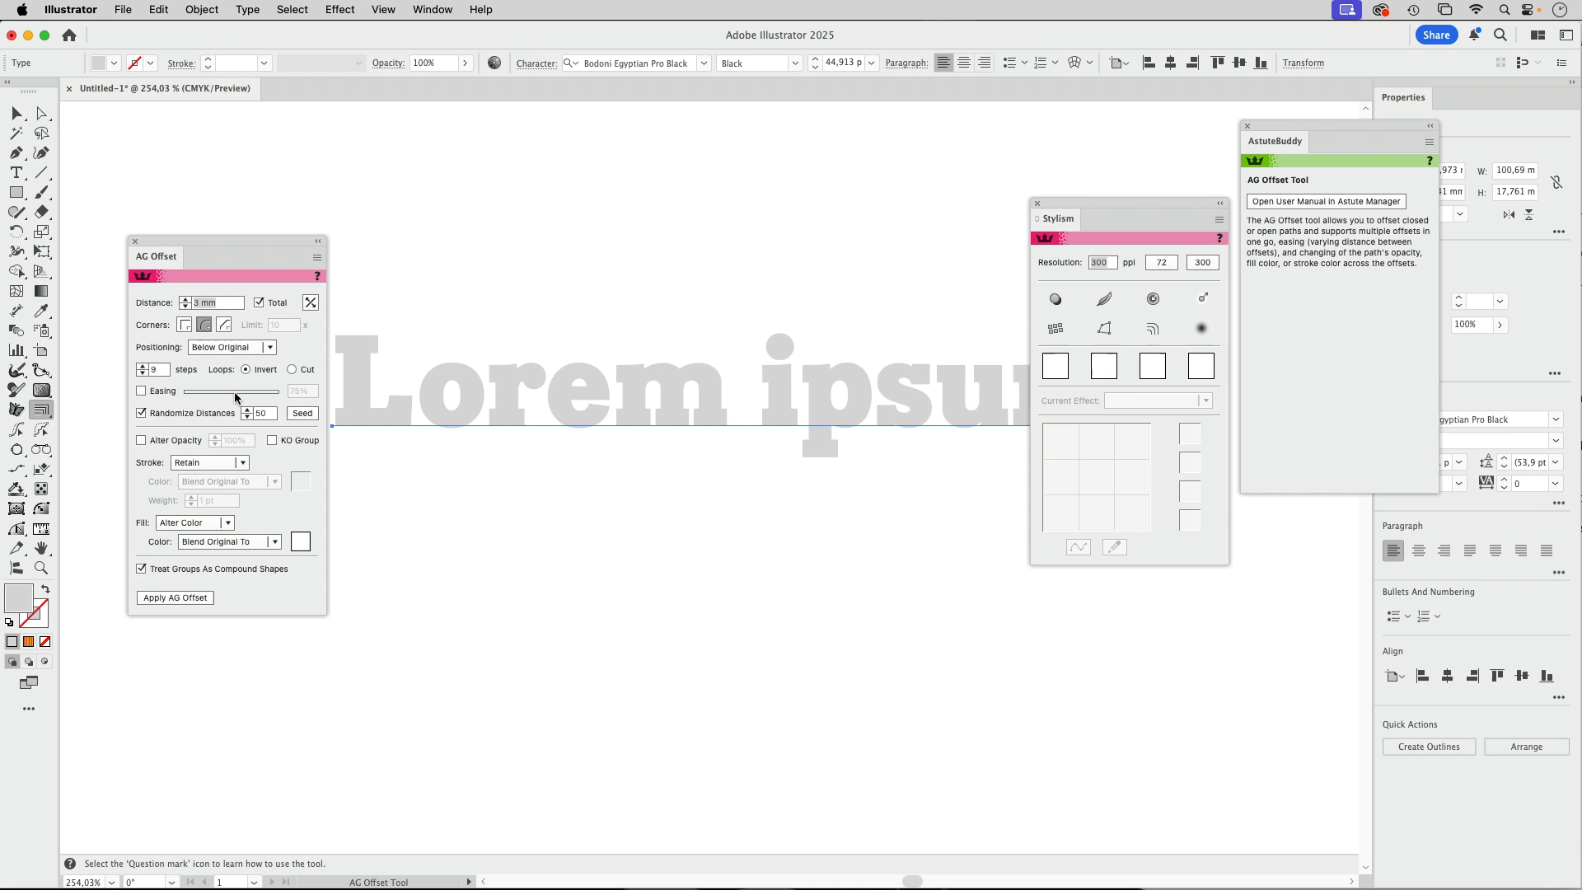
pyautogui.click(180, 598)
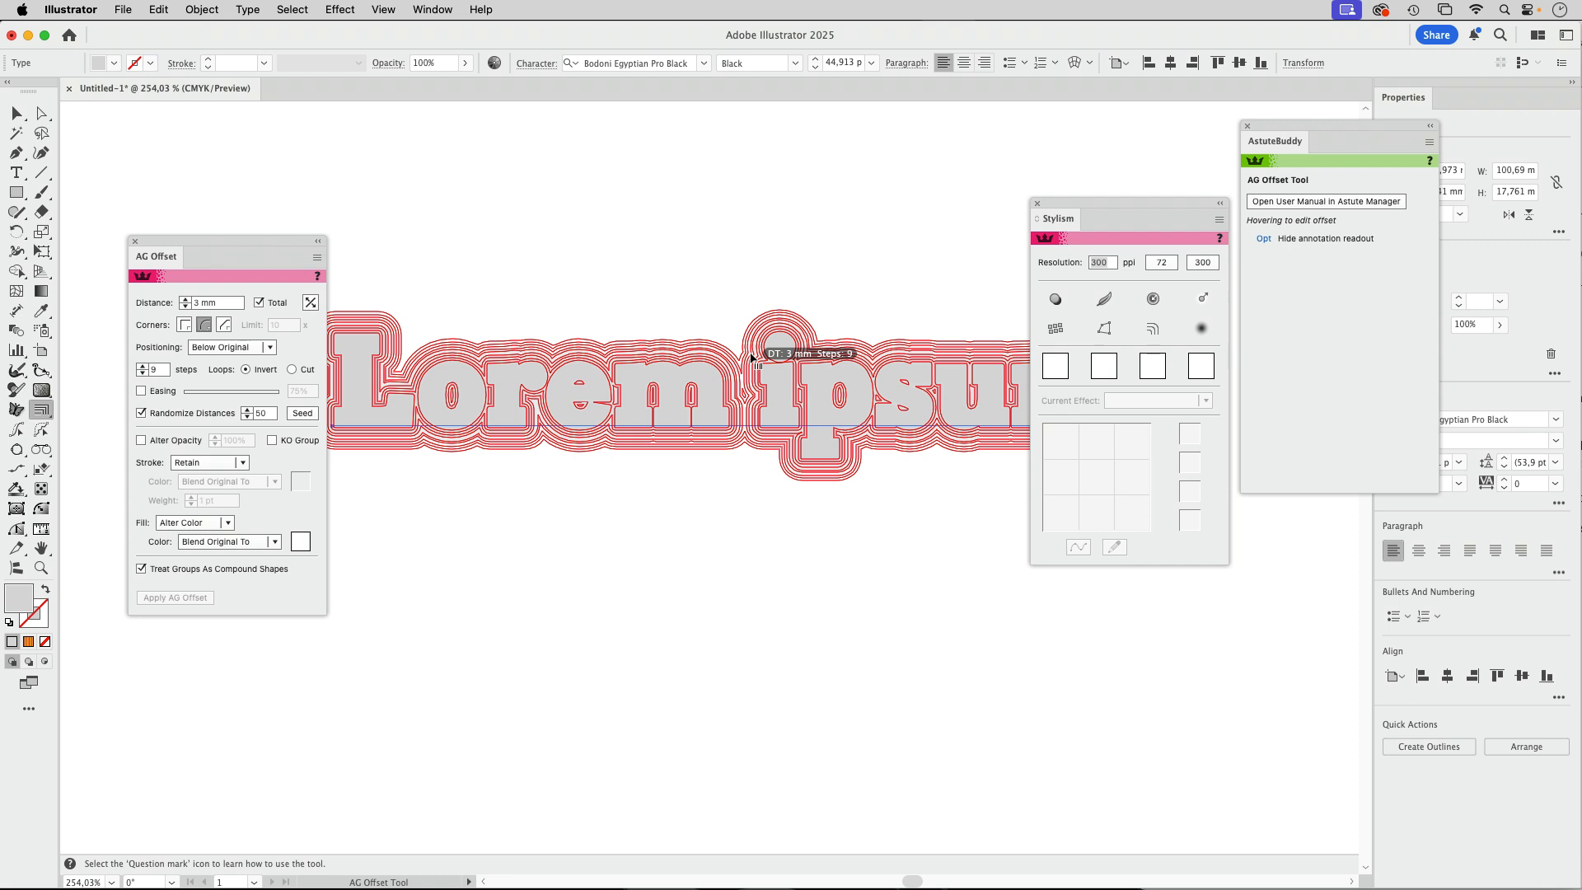
# Set the AG Offset fill's blend color to a saturated pink
pyautogui.click(300, 543)
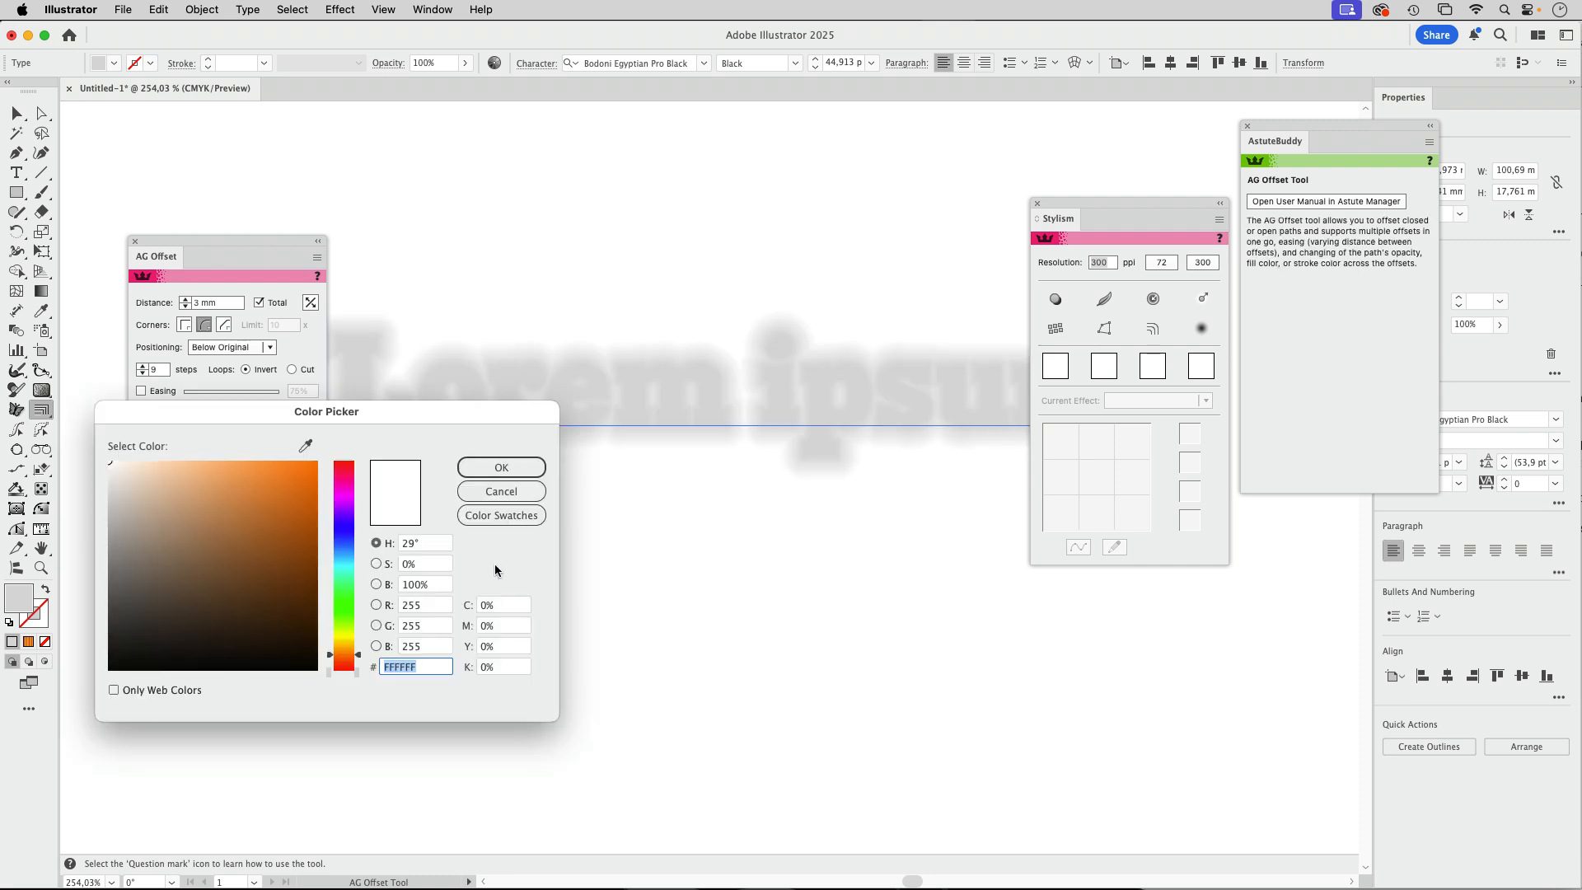
pyautogui.click(346, 482)
pyautogui.click(501, 467)
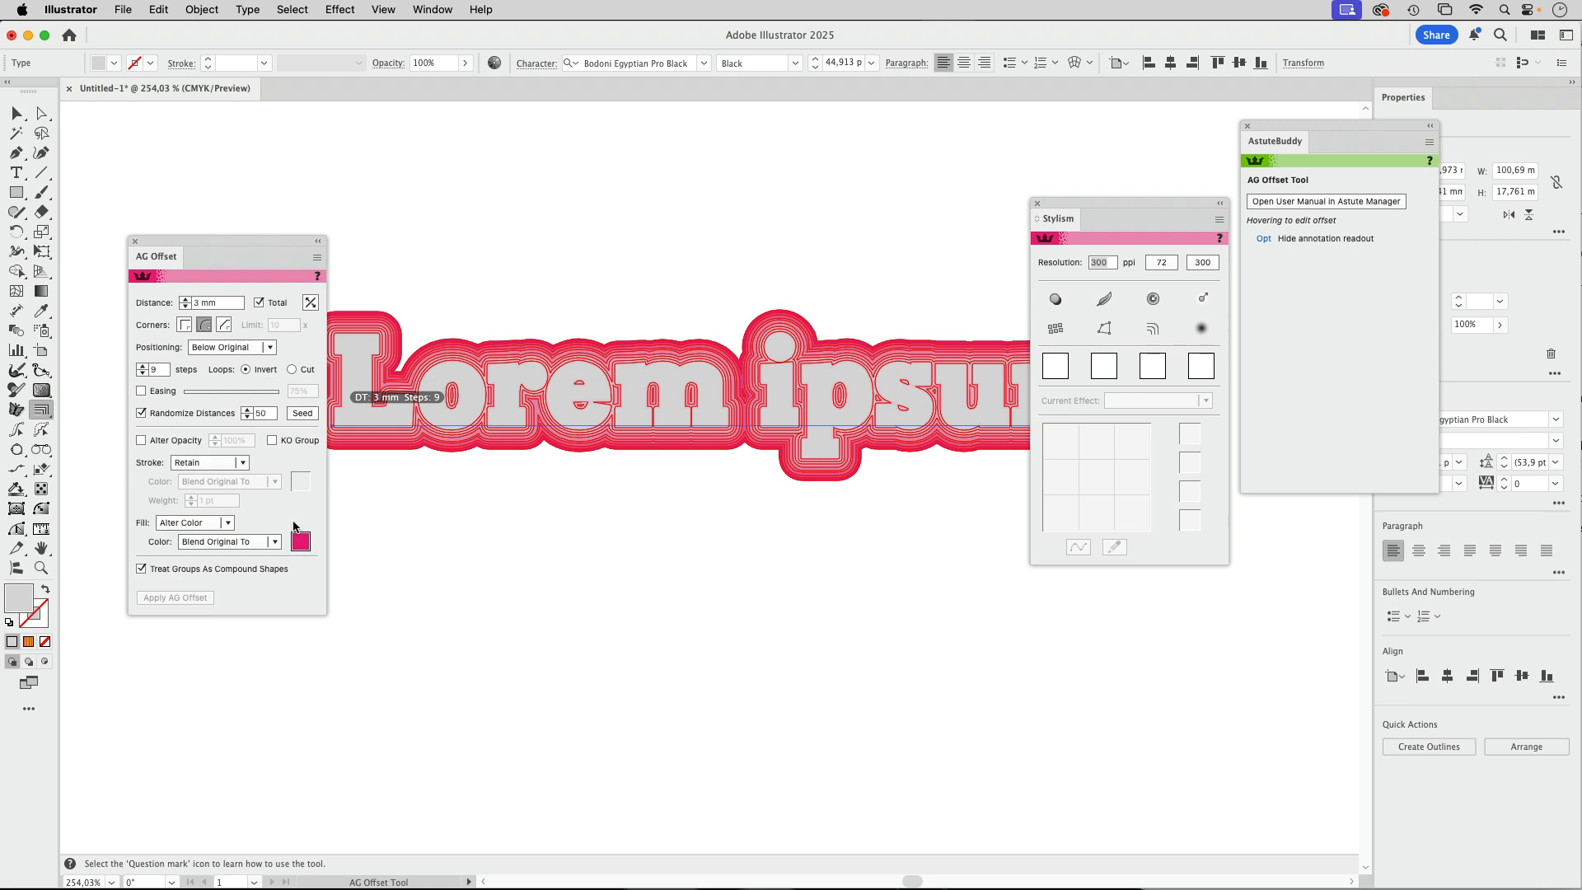
# Display the text's appearance attributes, put away the AG Offset settings, and delete the AG Offset effect from the text
pyautogui.click(433, 9)
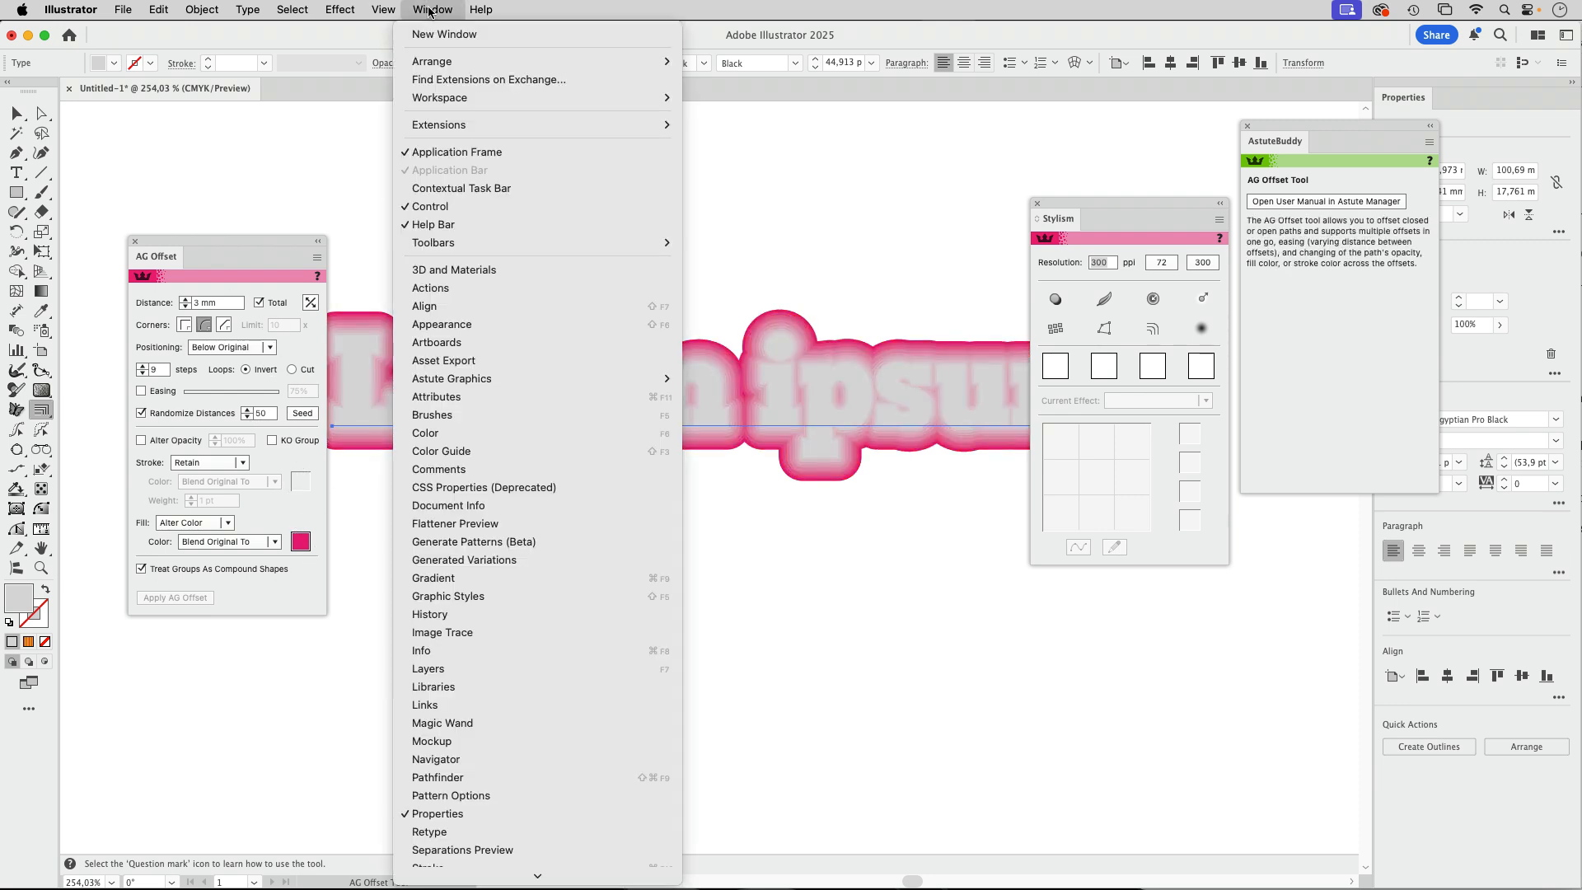
pyautogui.click(474, 324)
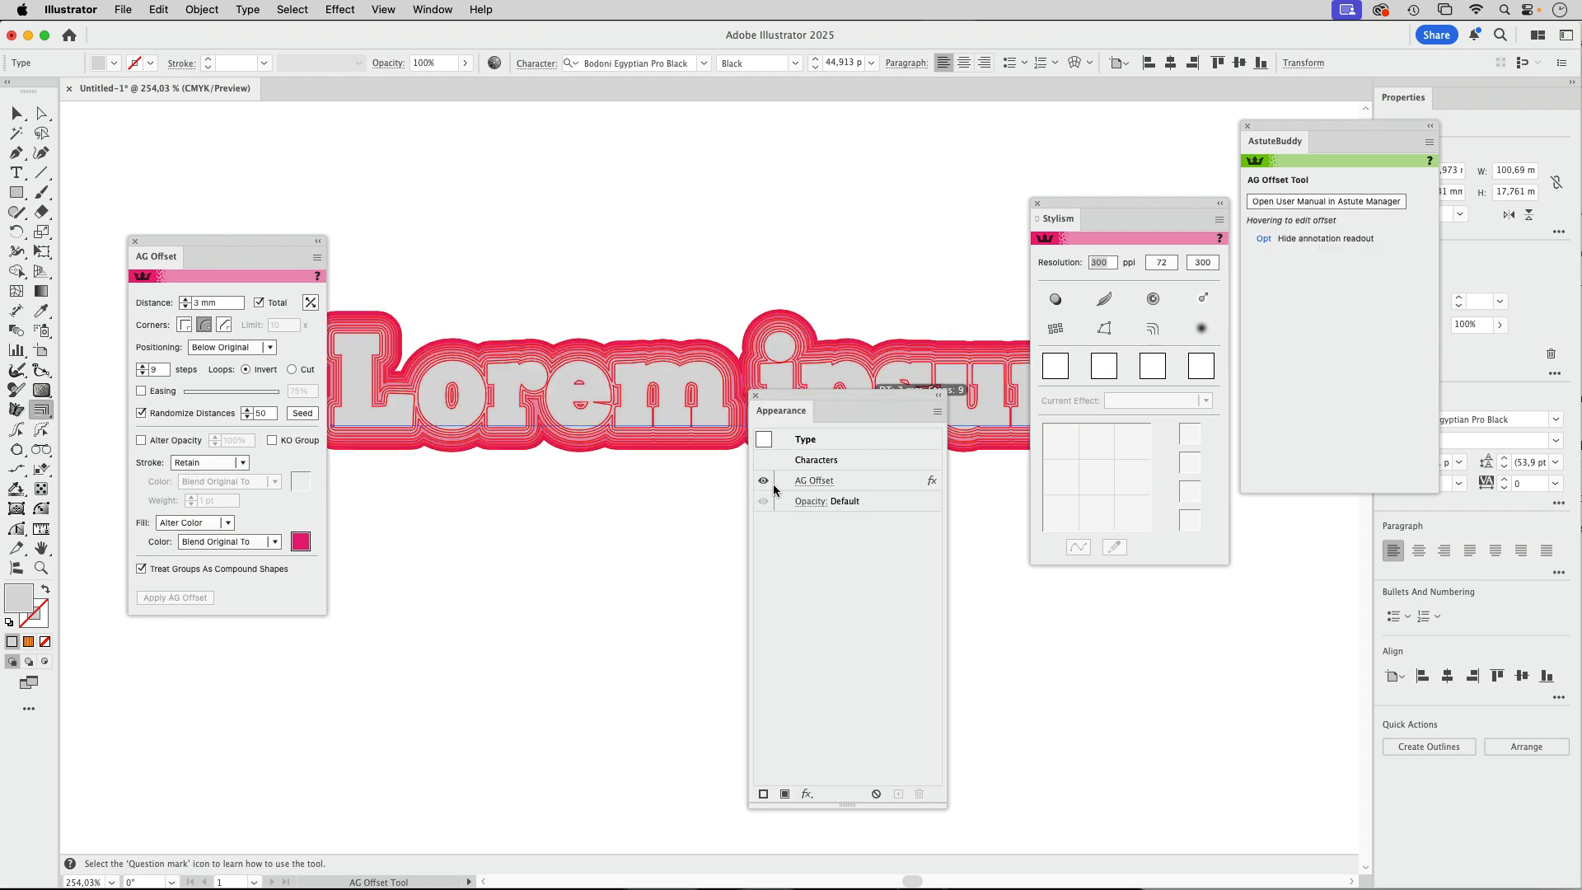
pyautogui.moveTo(816, 404); pyautogui.dragTo(1054, 151)
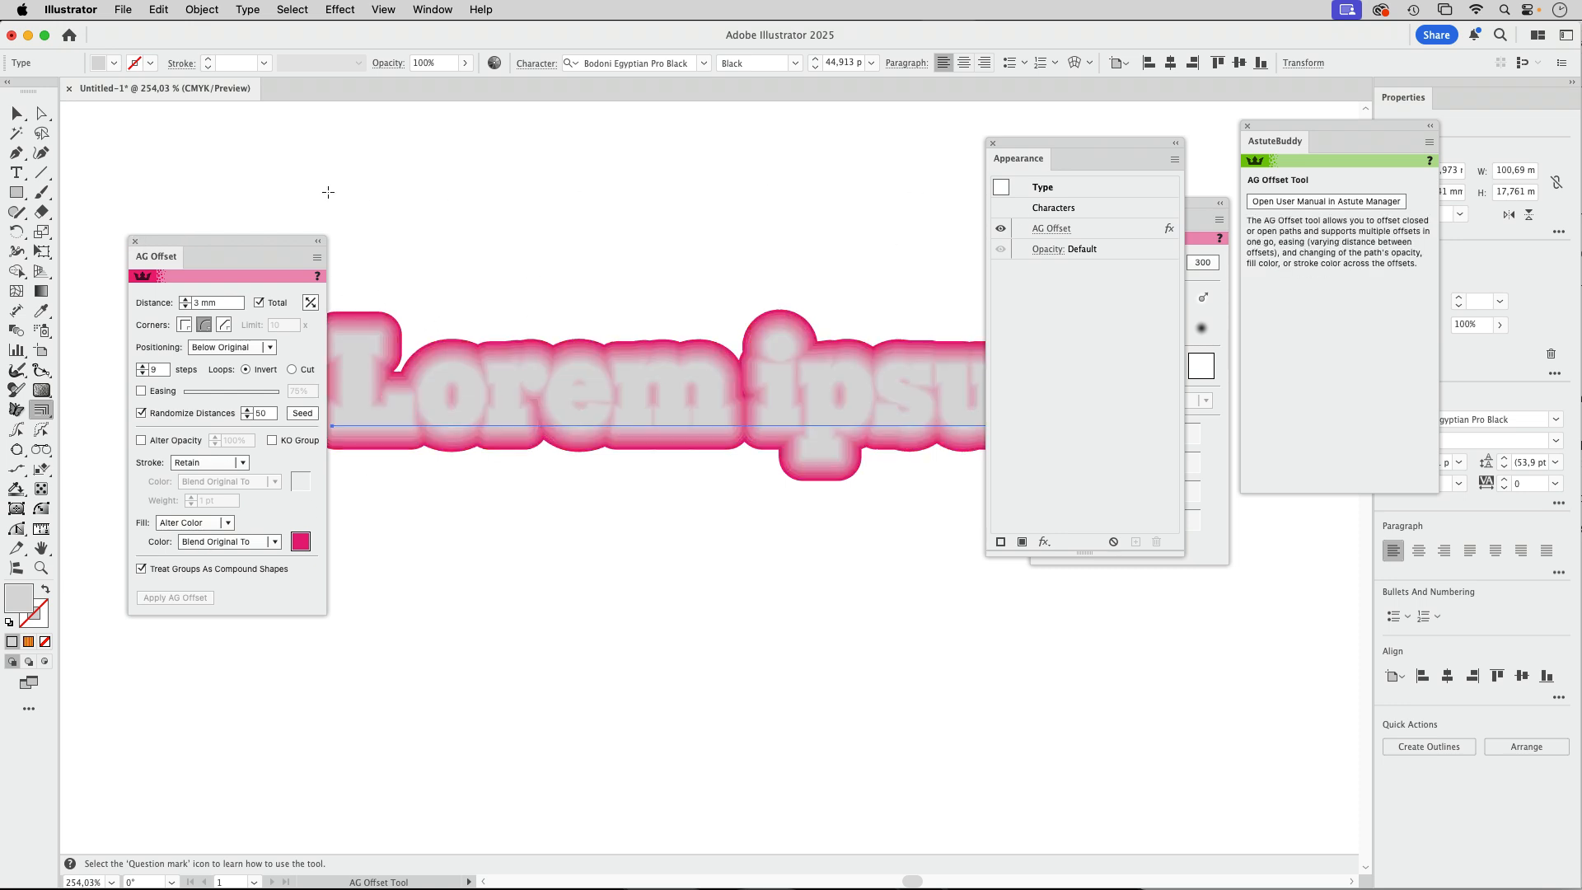
pyautogui.click(135, 242)
pyautogui.click(1119, 232)
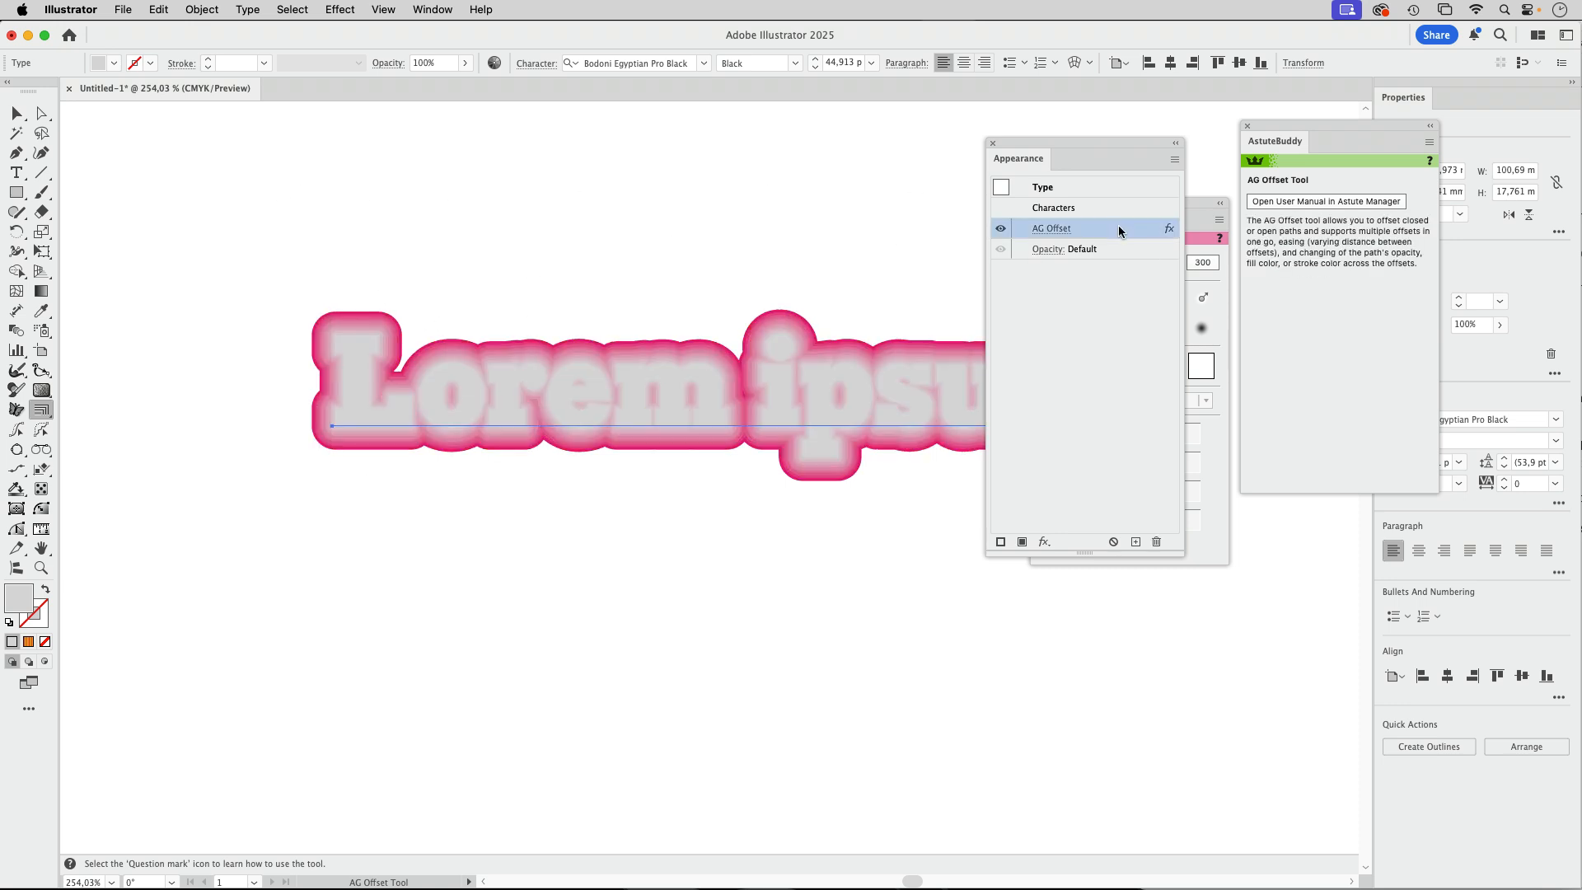
pyautogui.click(1159, 540)
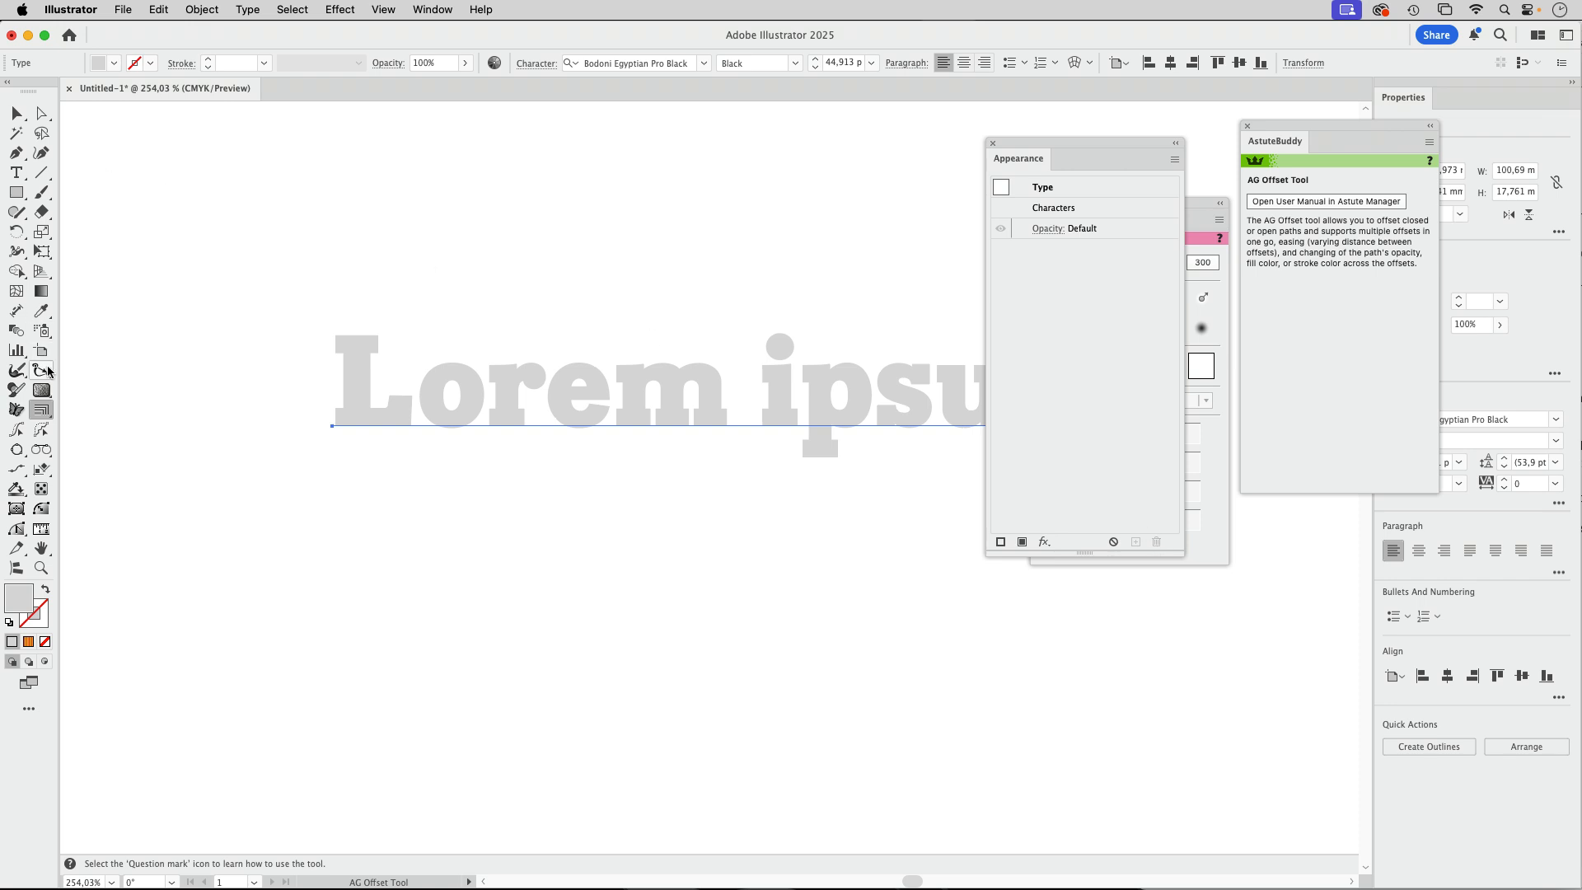
# Apply AG Block Shadow to the Lorem ipsum text with 17 mm length, -45° angle, 91% scale, 5% gap and black shadow color
pyautogui.click(46, 415)
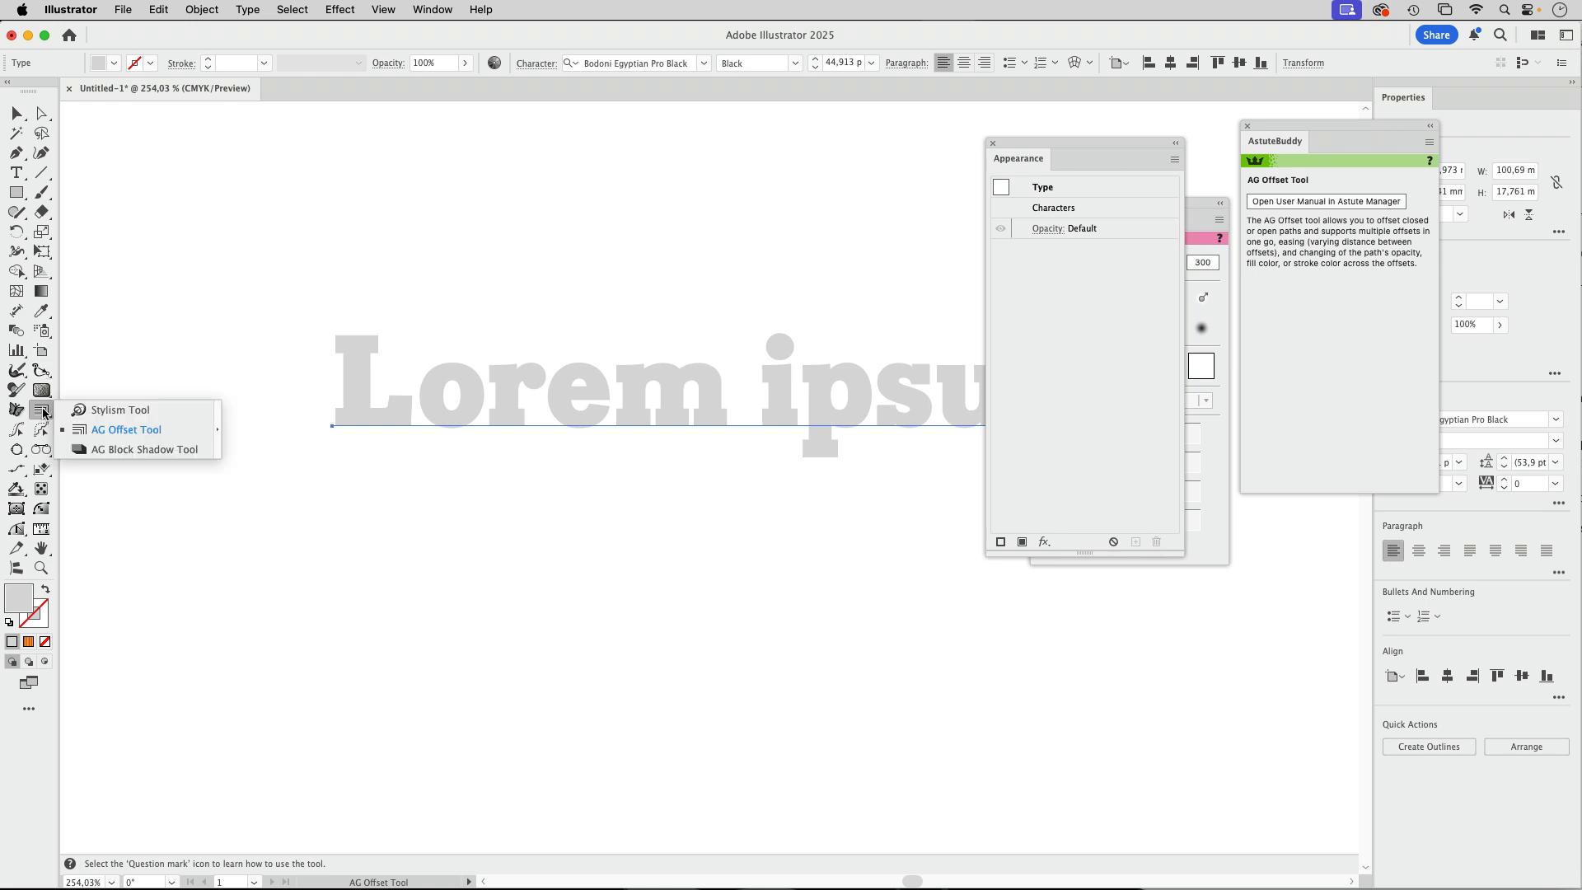
pyautogui.click(100, 448)
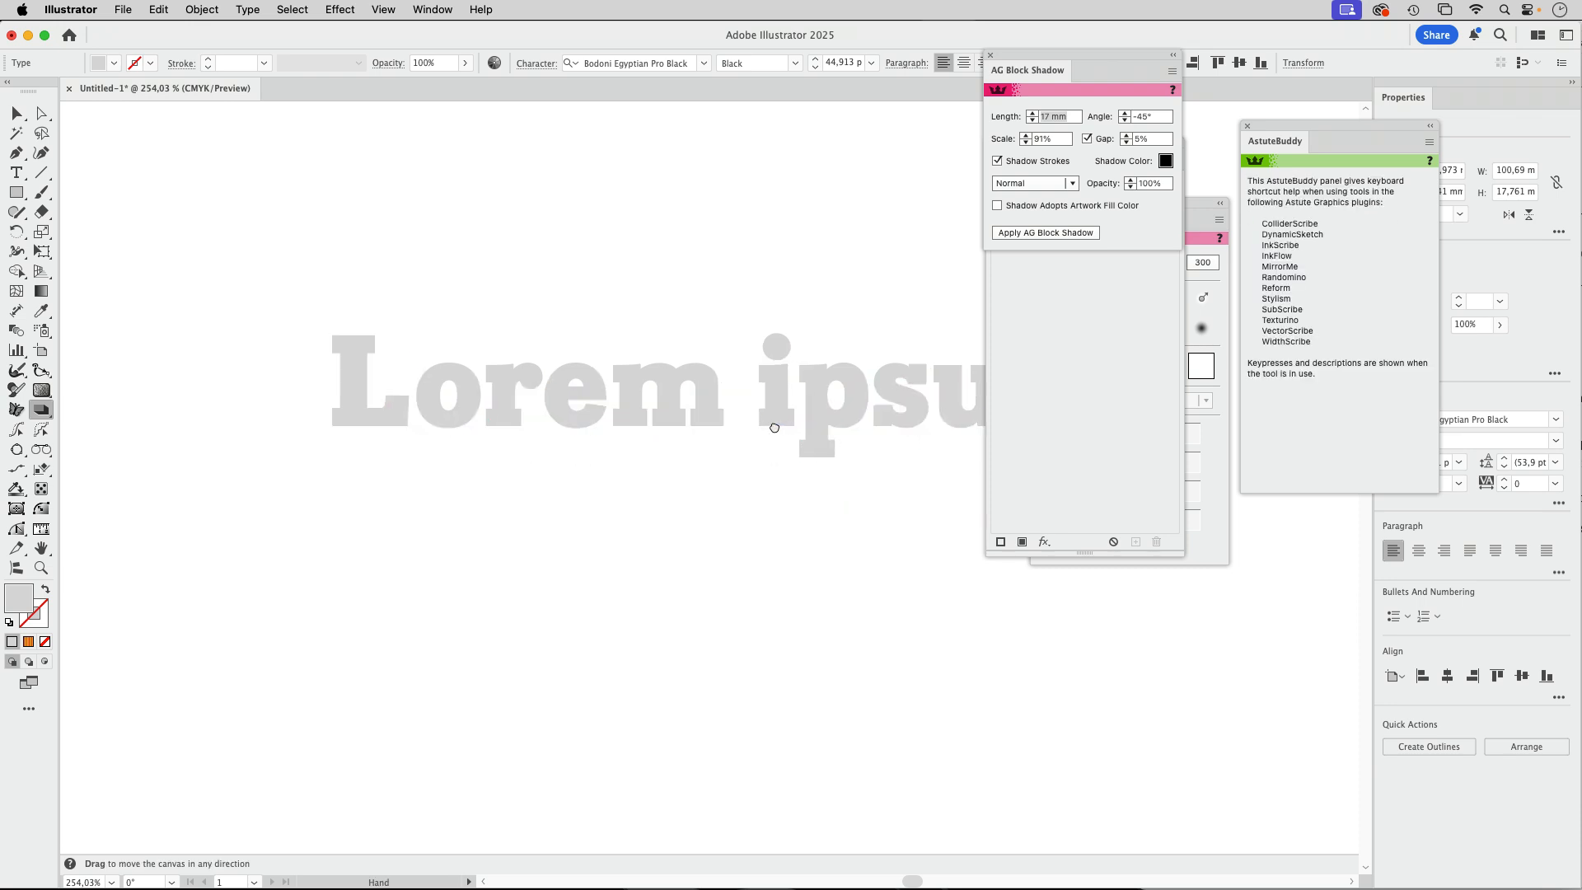
pyautogui.hscroll(5, 585, 362)
pyautogui.scroll(-2, 585, 363)
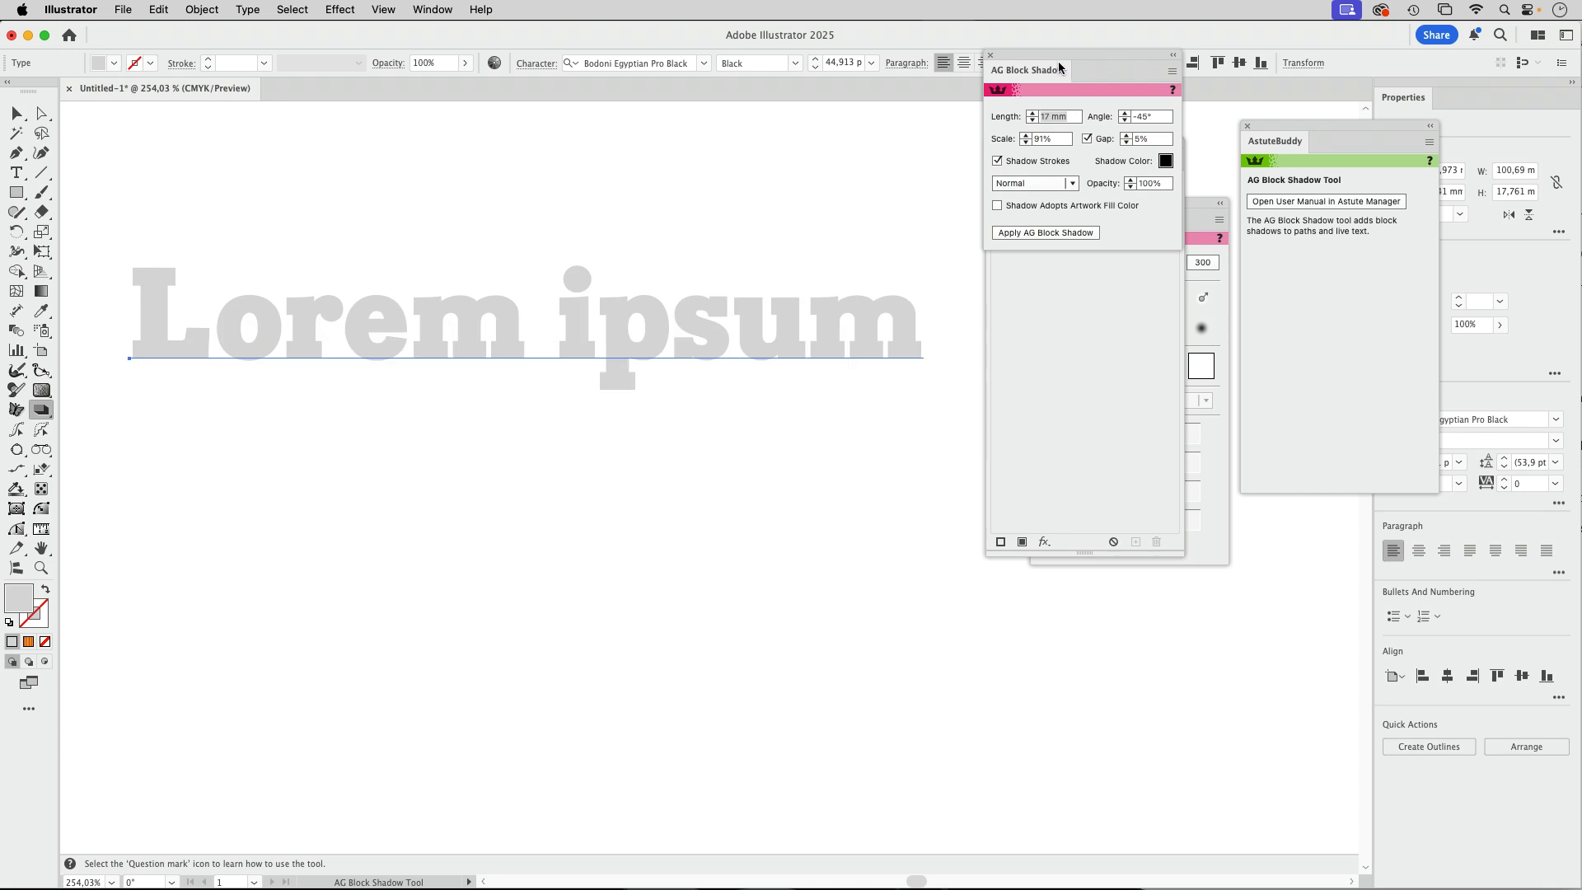
pyautogui.moveTo(1058, 61); pyautogui.dragTo(852, 419)
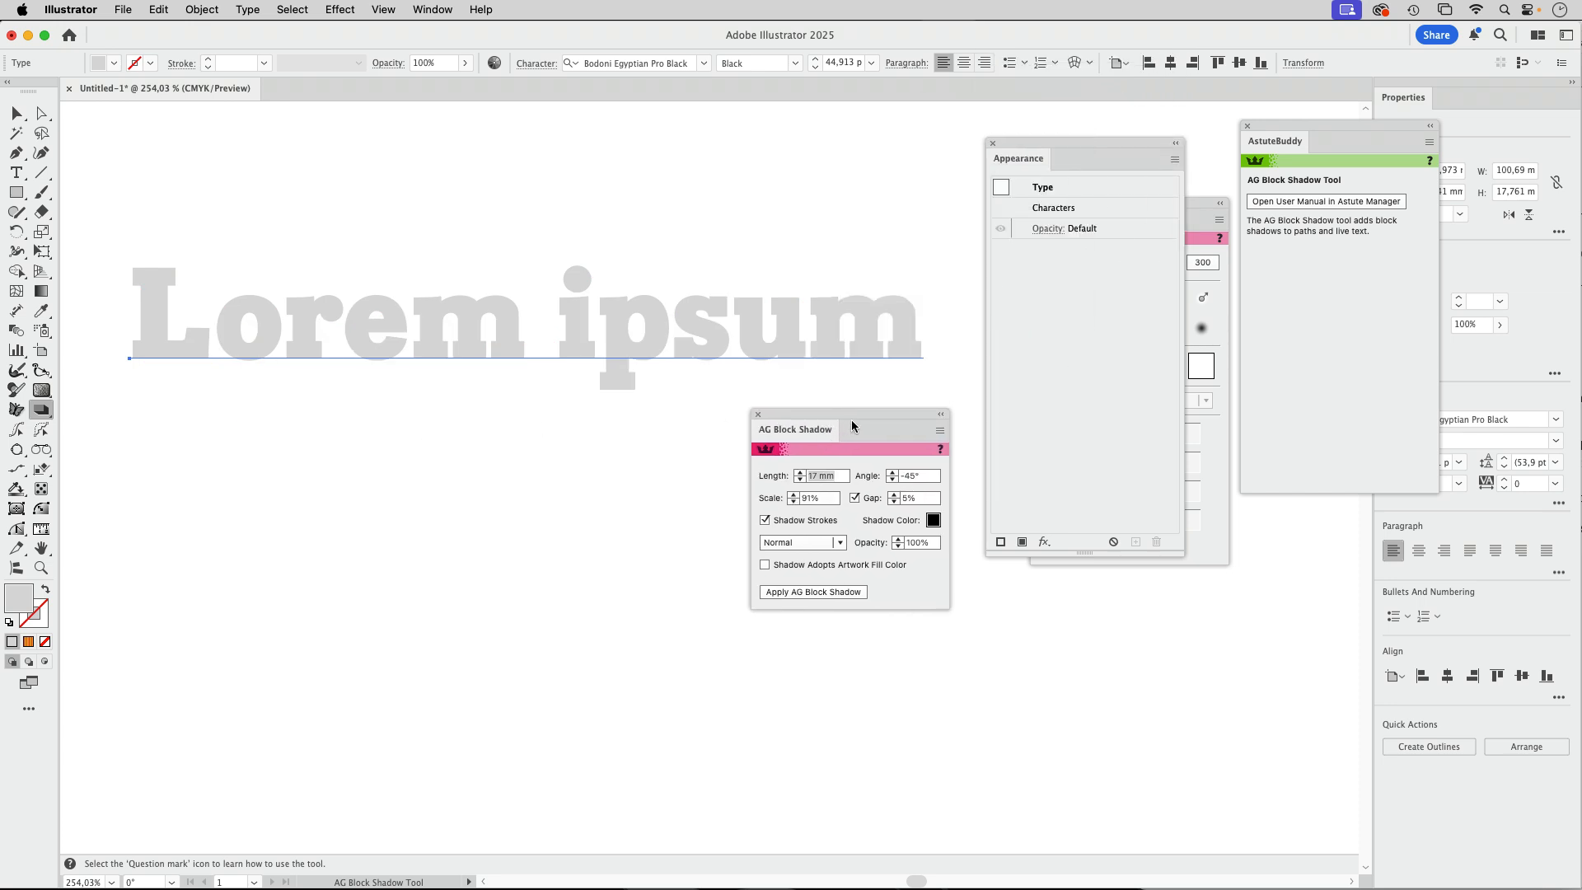
pyautogui.click(815, 592)
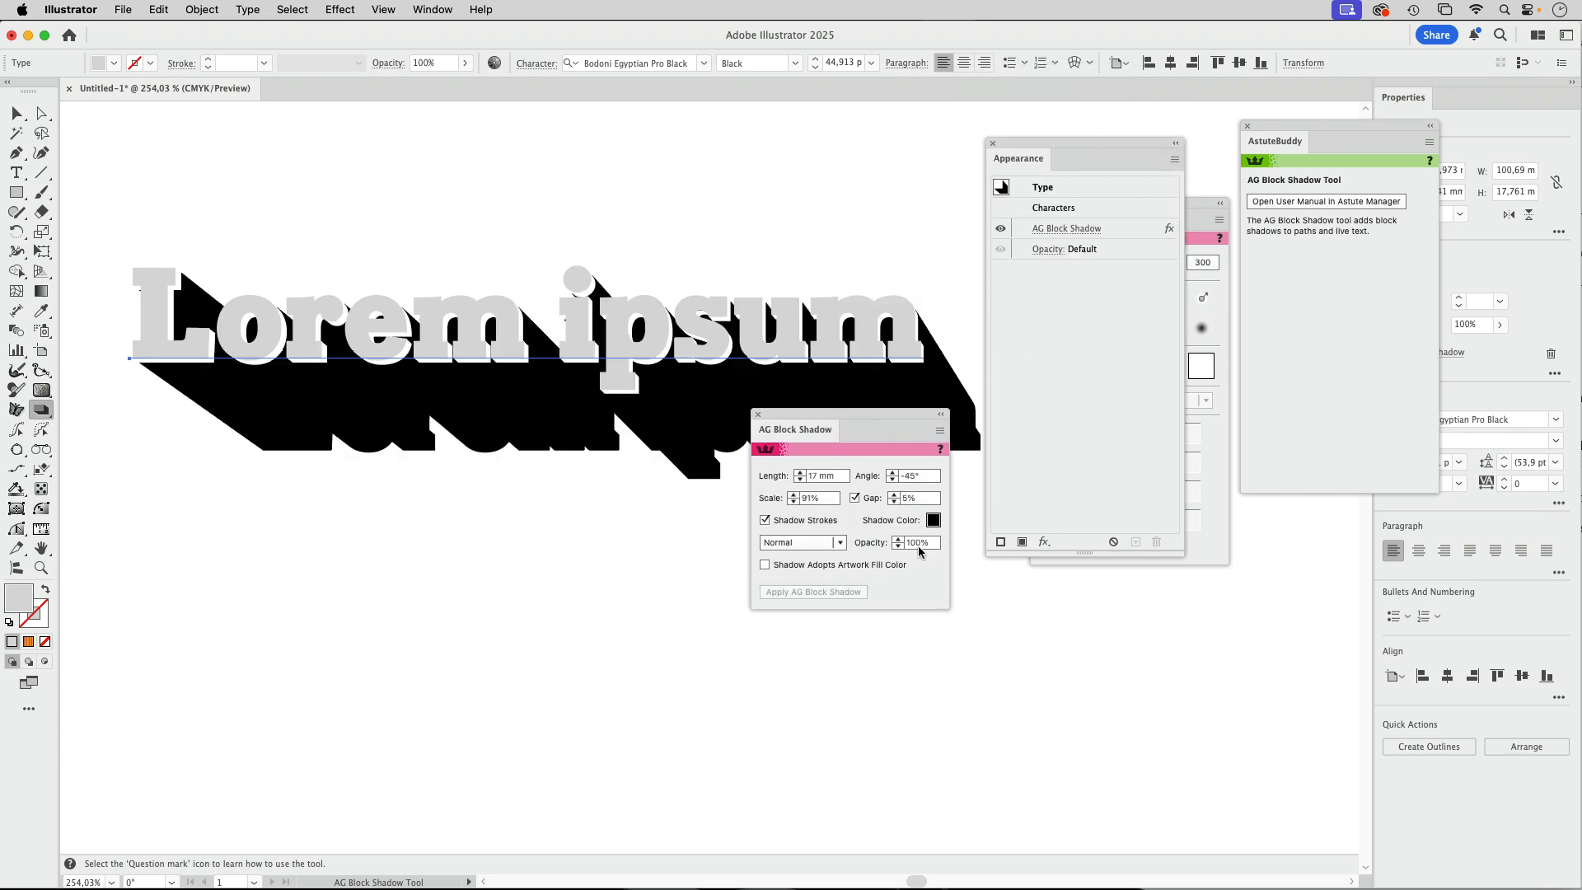
# Set the block shadow's gap to 0%
pyautogui.click(920, 498)
pyautogui.write('0')
pyautogui.click(925, 476)
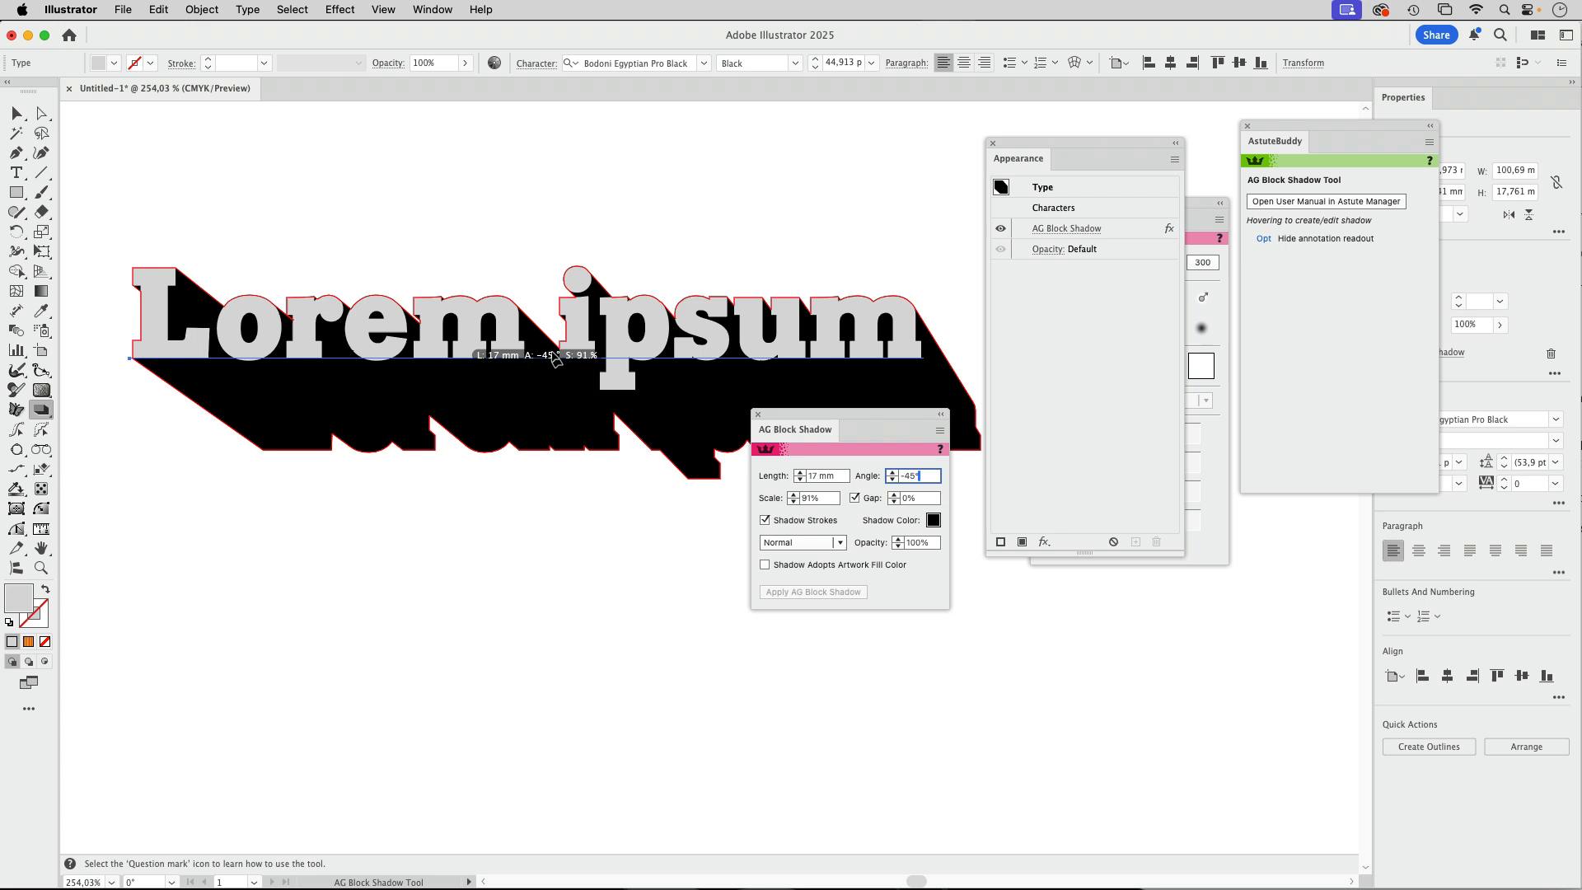
# Examine the block shadow's edges around the letters up close
pyautogui.moveTo(546, 320); pyautogui.dragTo(775, 312)
pyautogui.moveTo(529, 324); pyautogui.dragTo(1022, 284)
pyautogui.moveTo(580, 367); pyautogui.dragTo(817, 318)
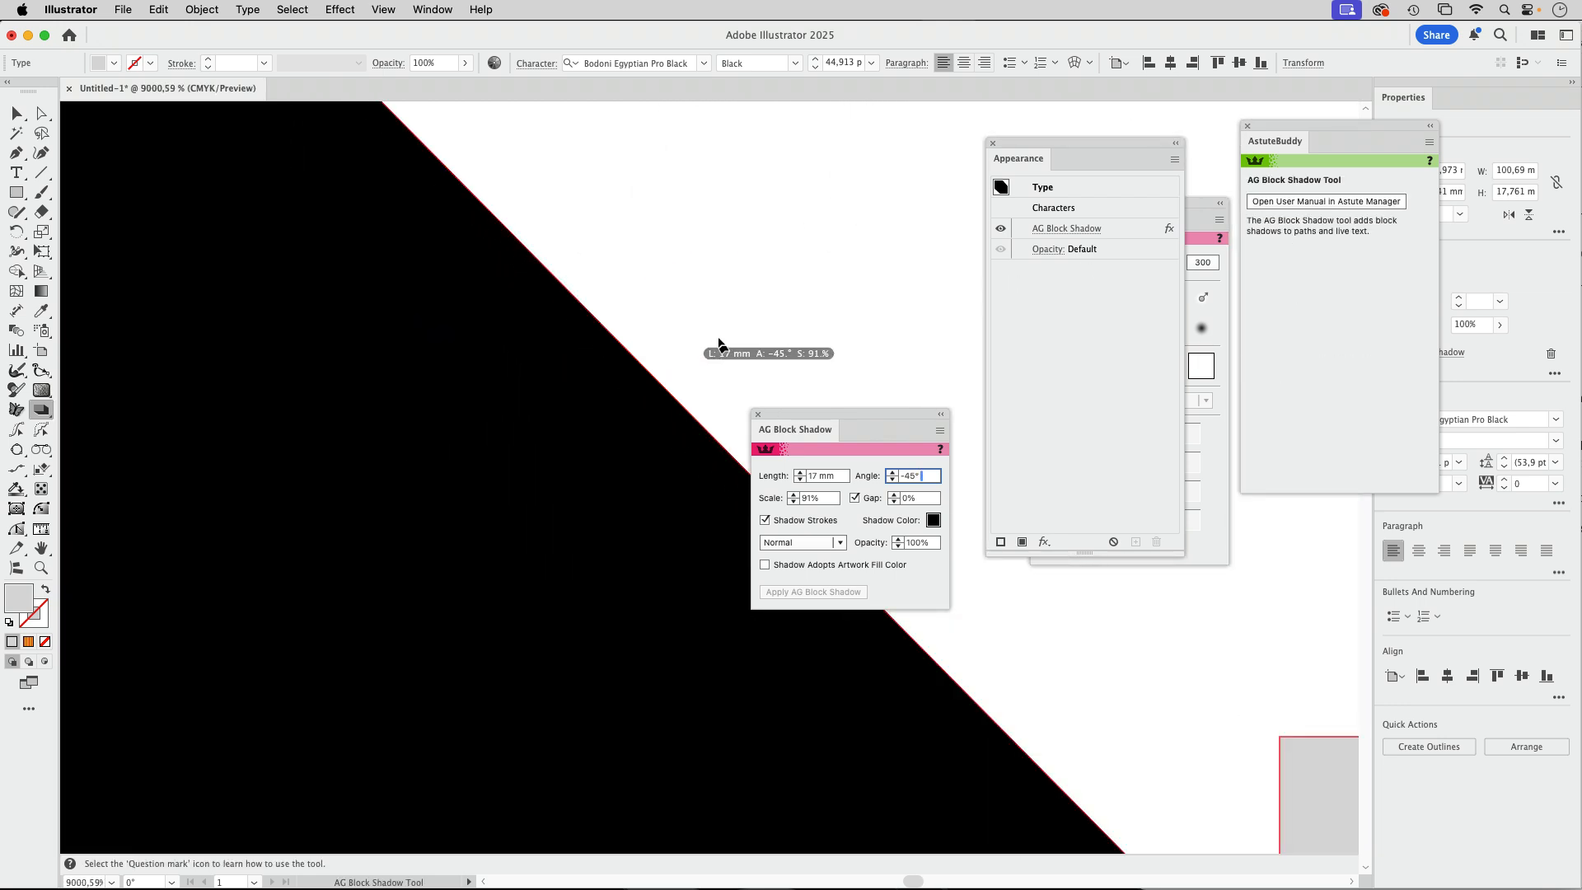
pyautogui.press('z')
pyautogui.keyDown('alt'); pyautogui.click(745, 293); pyautogui.keyUp('alt')
pyautogui.keyDown('alt'); pyautogui.click(438, 491); pyautogui.keyUp('alt')
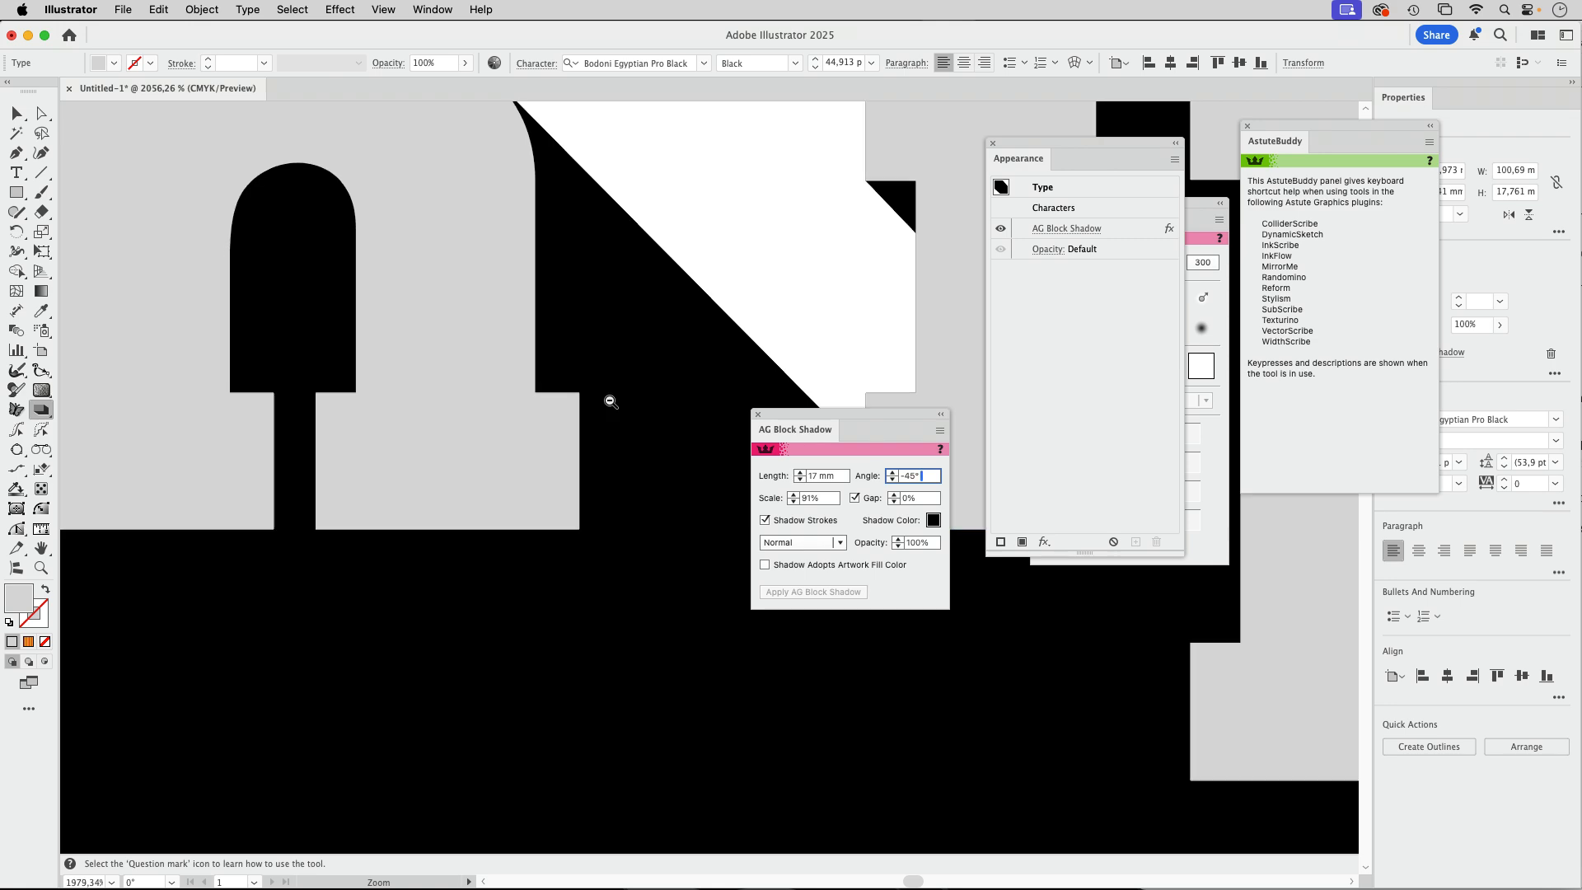
pyautogui.keyDown('alt'); pyautogui.click(608, 398); pyautogui.keyUp('alt')
pyautogui.keyDown('alt'); pyautogui.click(661, 357); pyautogui.keyUp('alt')
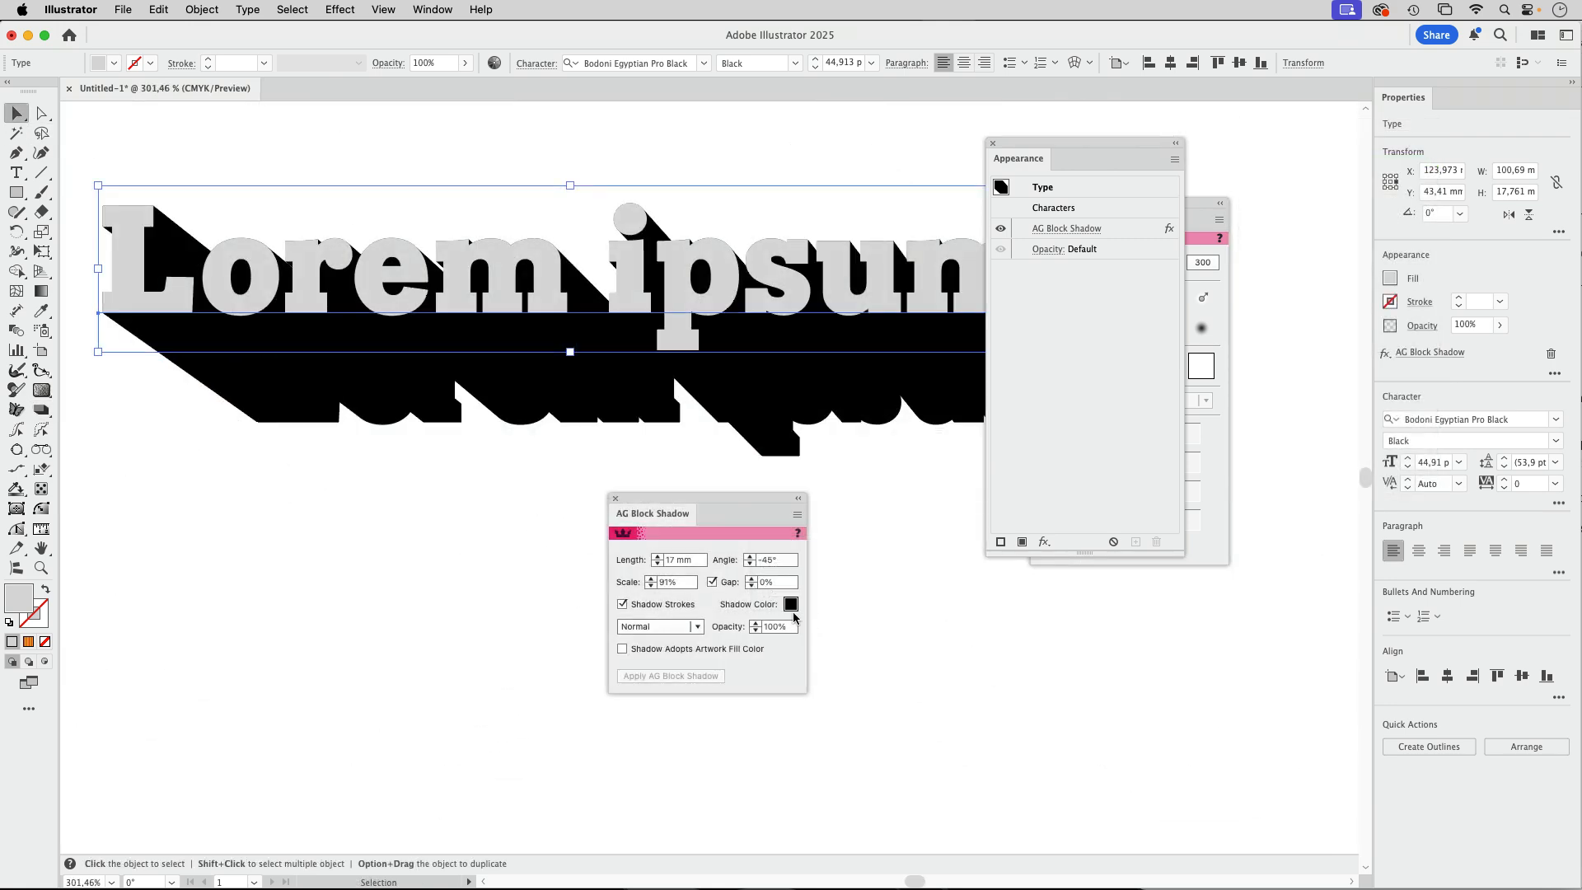
# Set the block shadow's color to a saturated pink
pyautogui.click(792, 605)
pyautogui.click(342, 478)
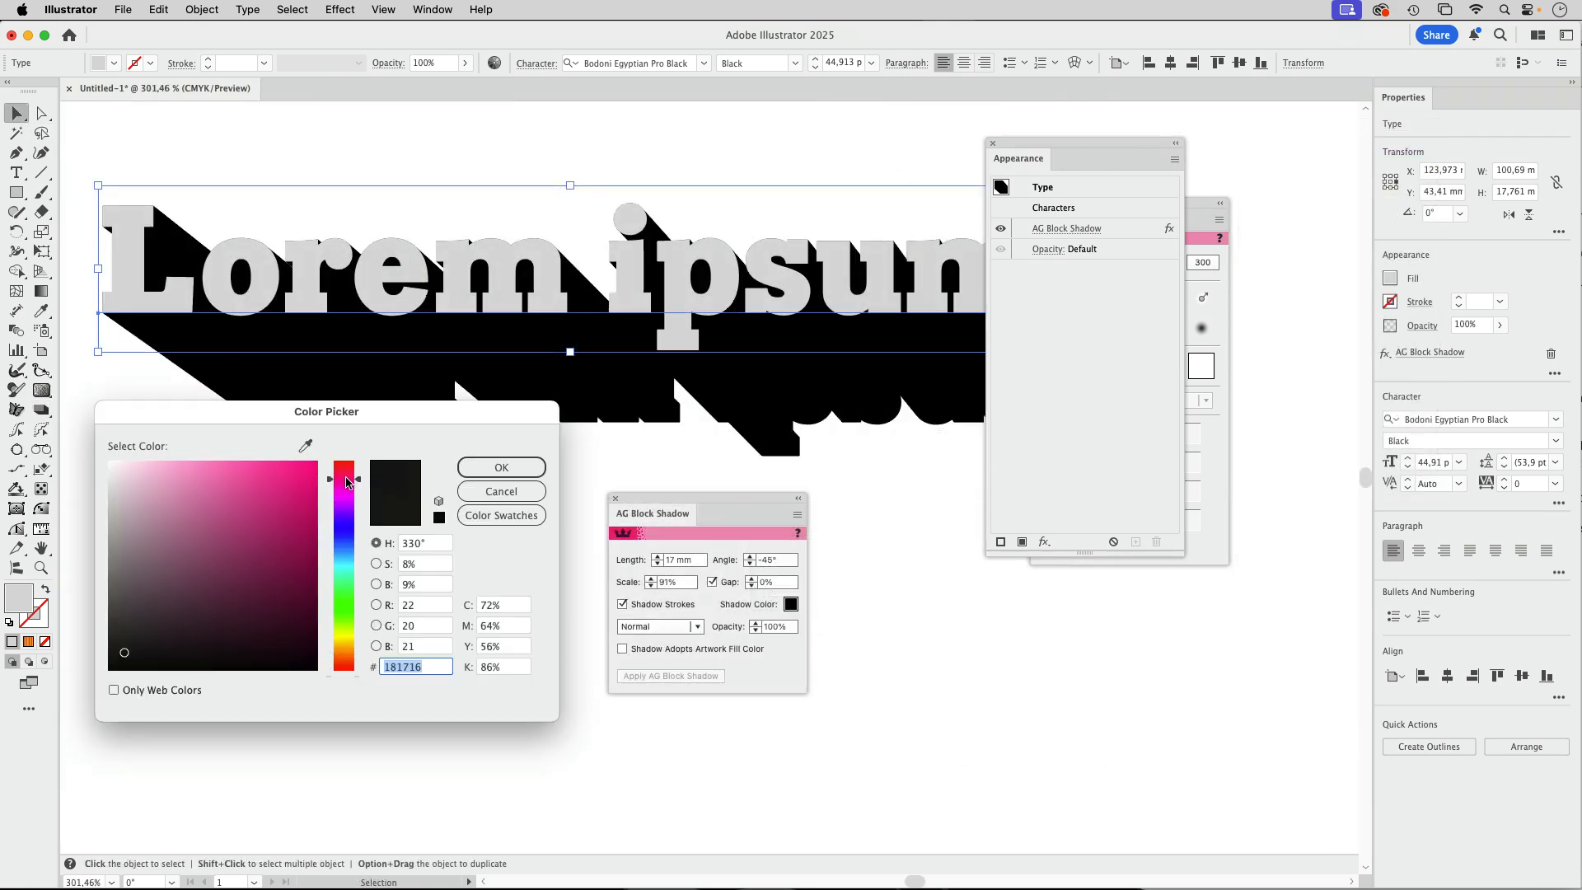
pyautogui.click(294, 485)
pyautogui.click(501, 468)
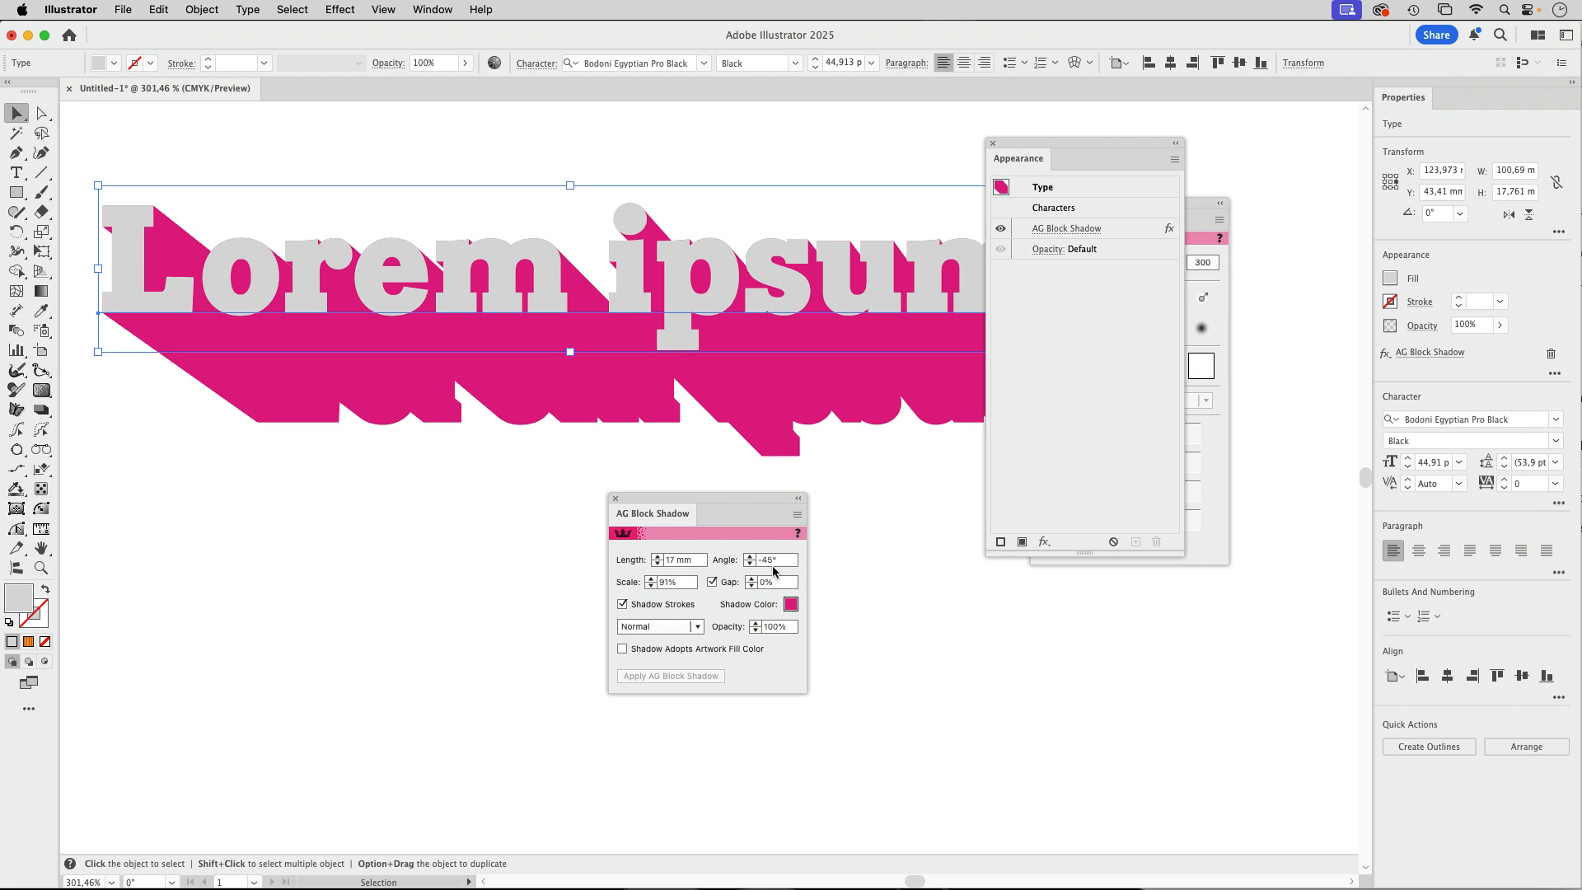
# Try a 20% scale on the block shadow, and set its scale to 100%
pyautogui.click(677, 582)
pyautogui.keyDown('shift'); pyautogui.click(651, 586); pyautogui.keyUp('shift')
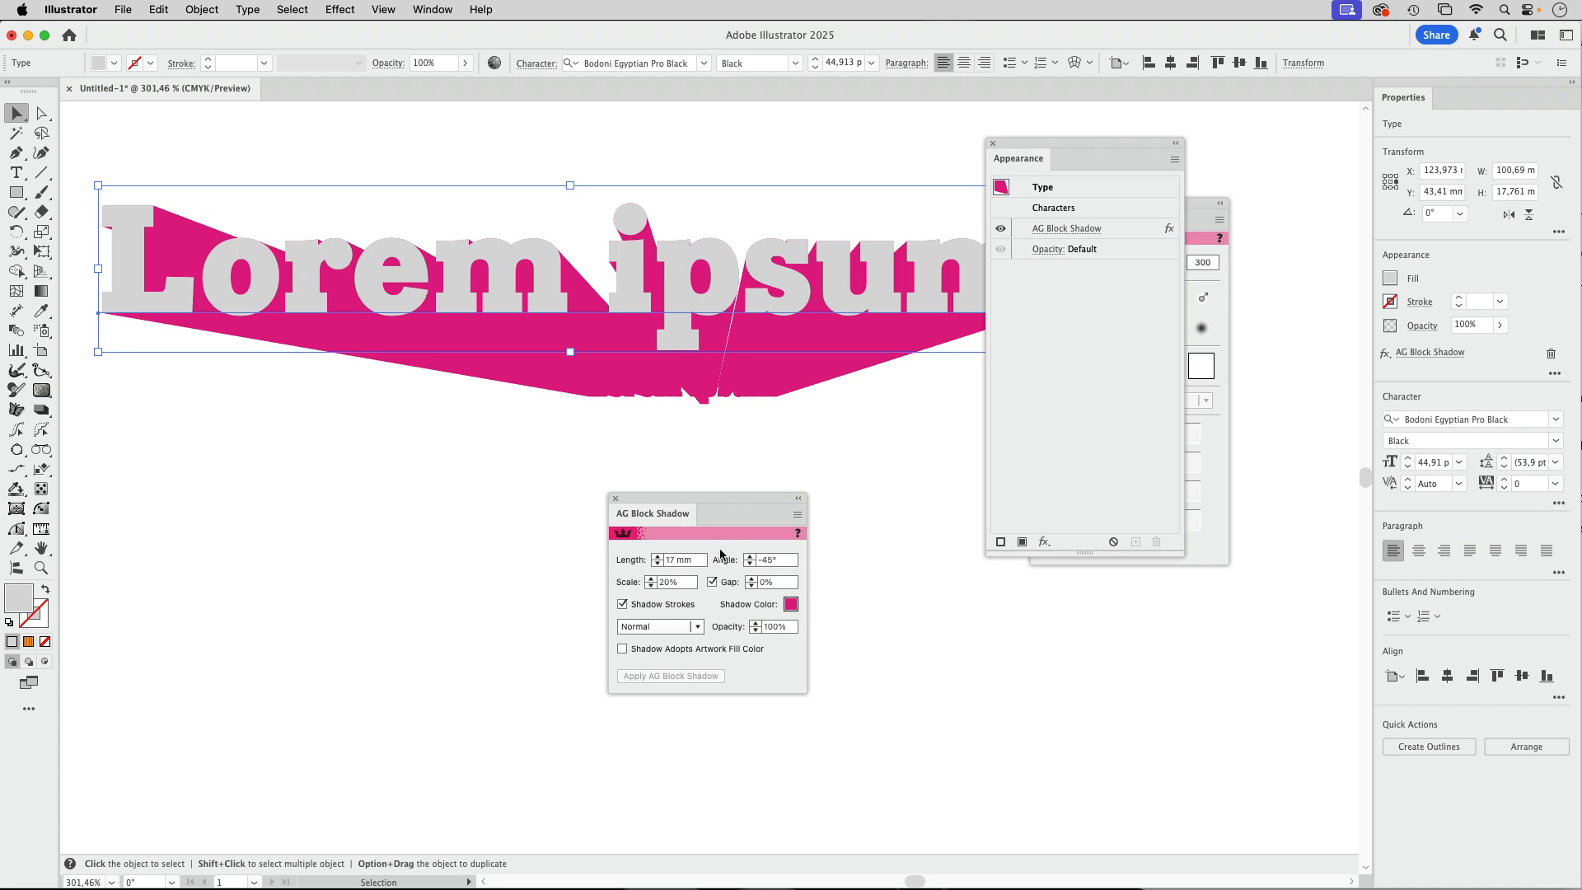
pyautogui.click(672, 582)
pyautogui.write('100')
pyautogui.click(676, 566)
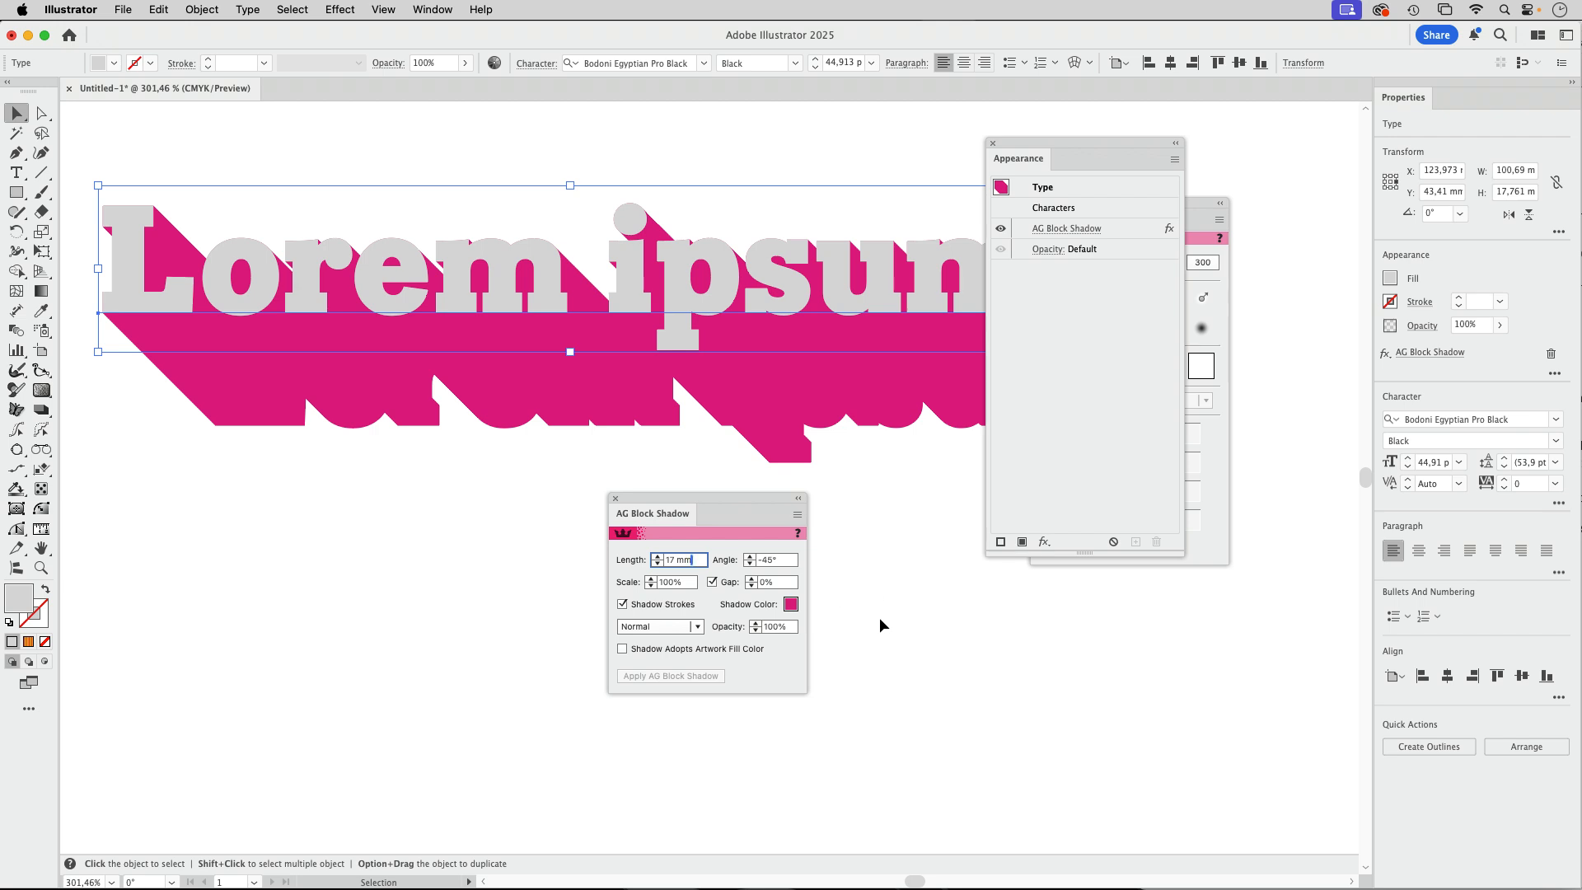
# Look through the block shadow's blend modes without changing the mode, and move its settings aside
pyautogui.click(696, 628)
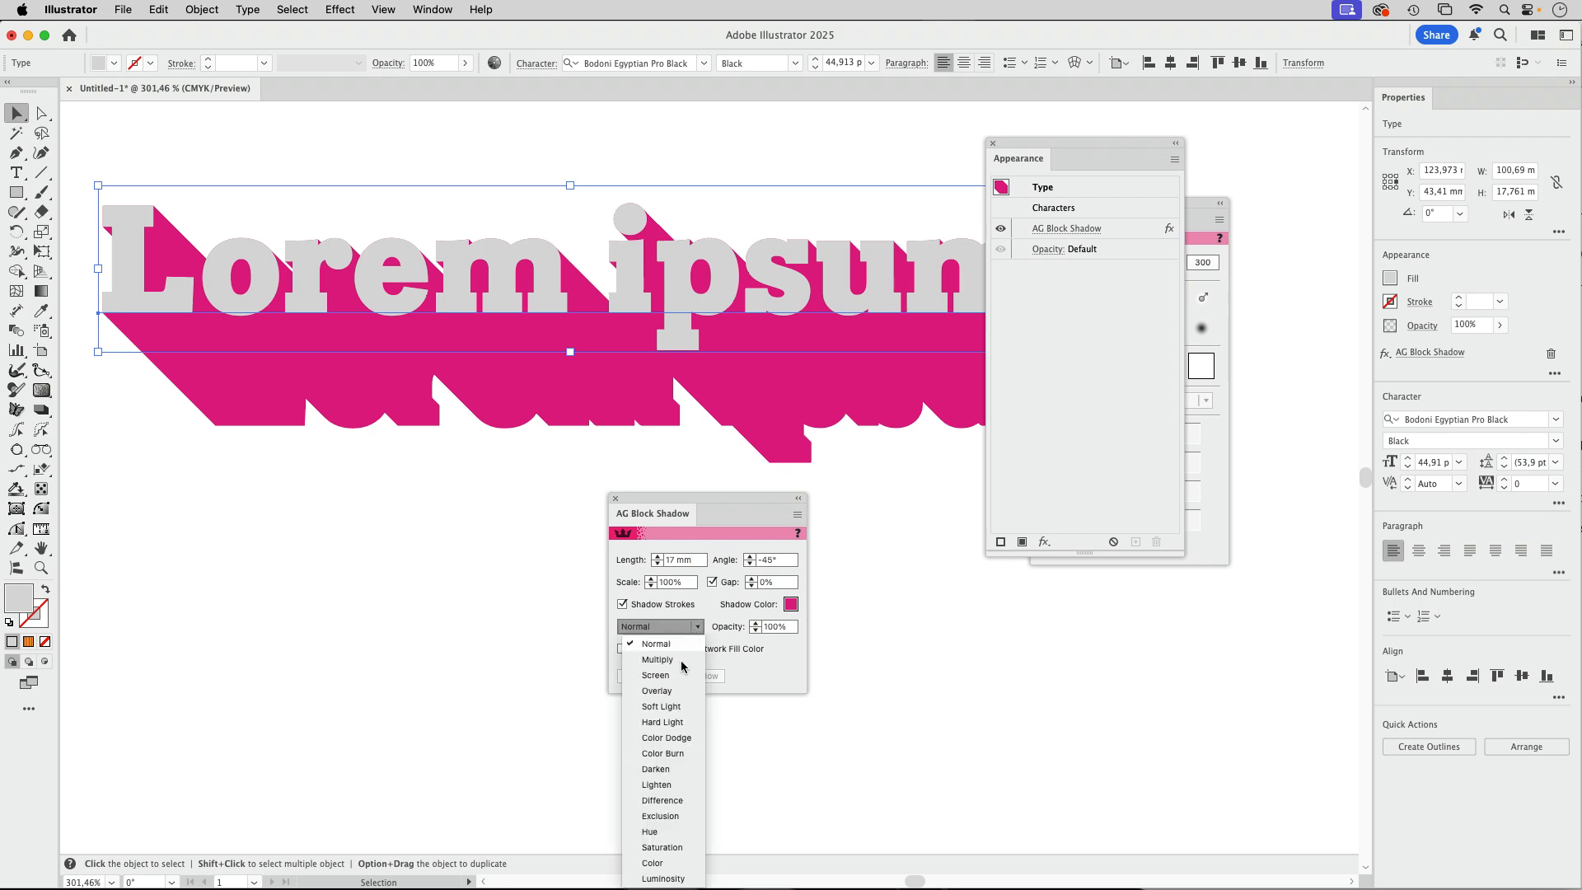
pyautogui.click(903, 653)
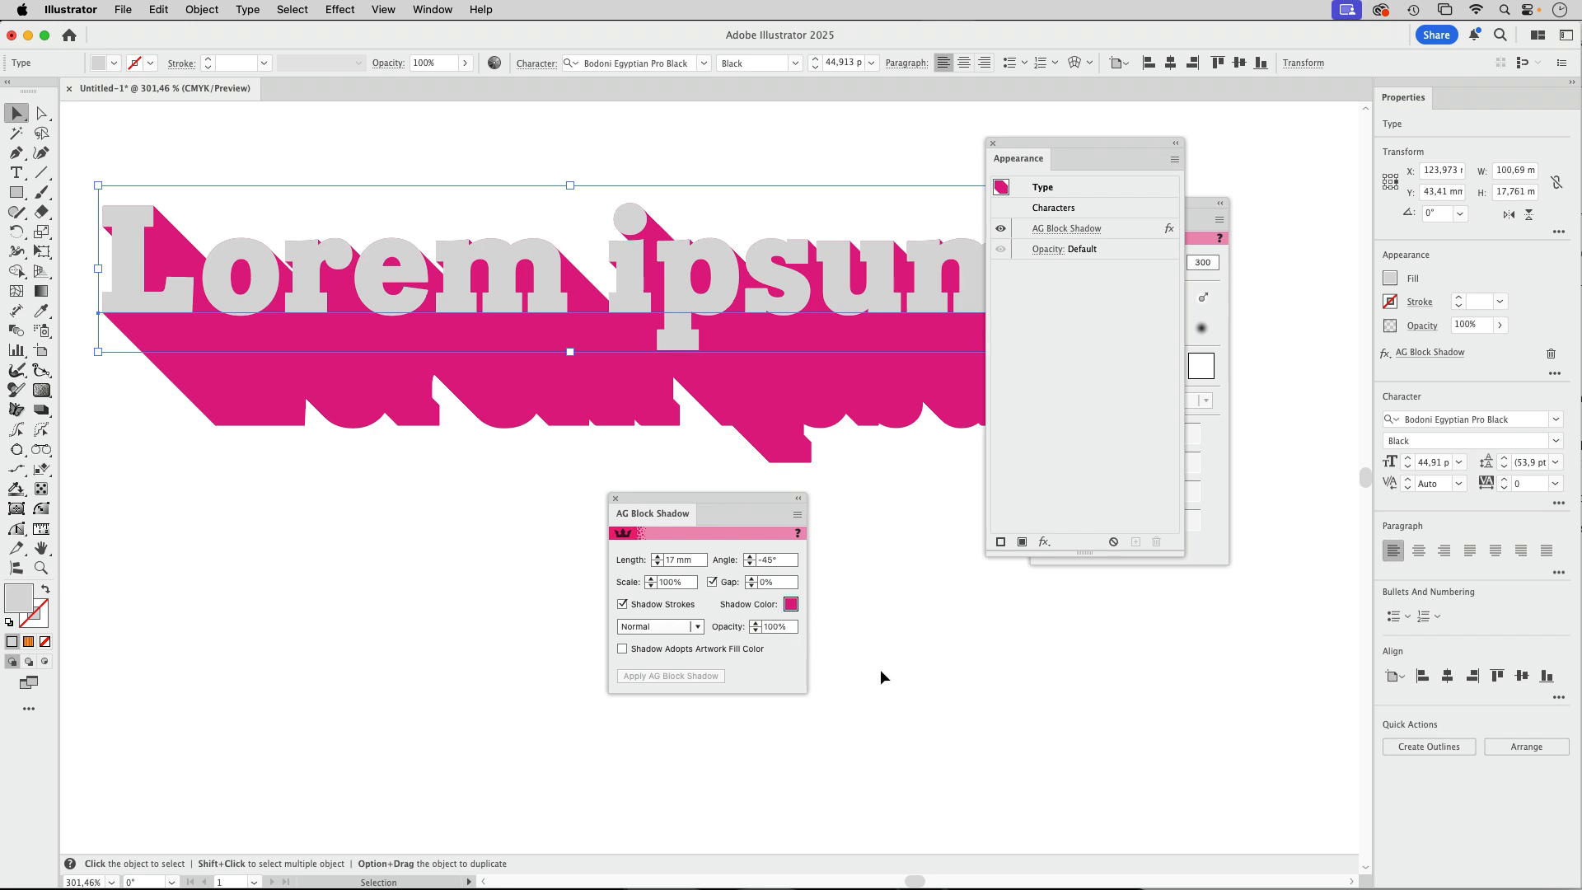
pyautogui.moveTo(729, 505); pyautogui.dragTo(811, 541)
# Fill the Lorem ipsum text with the green sampled from the two circles' overlap using the AG Color Select Tool, and deselect the text
pyautogui.press('super+alt+space')
pyautogui.moveTo(588, 446); pyautogui.dragTo(401, 358)
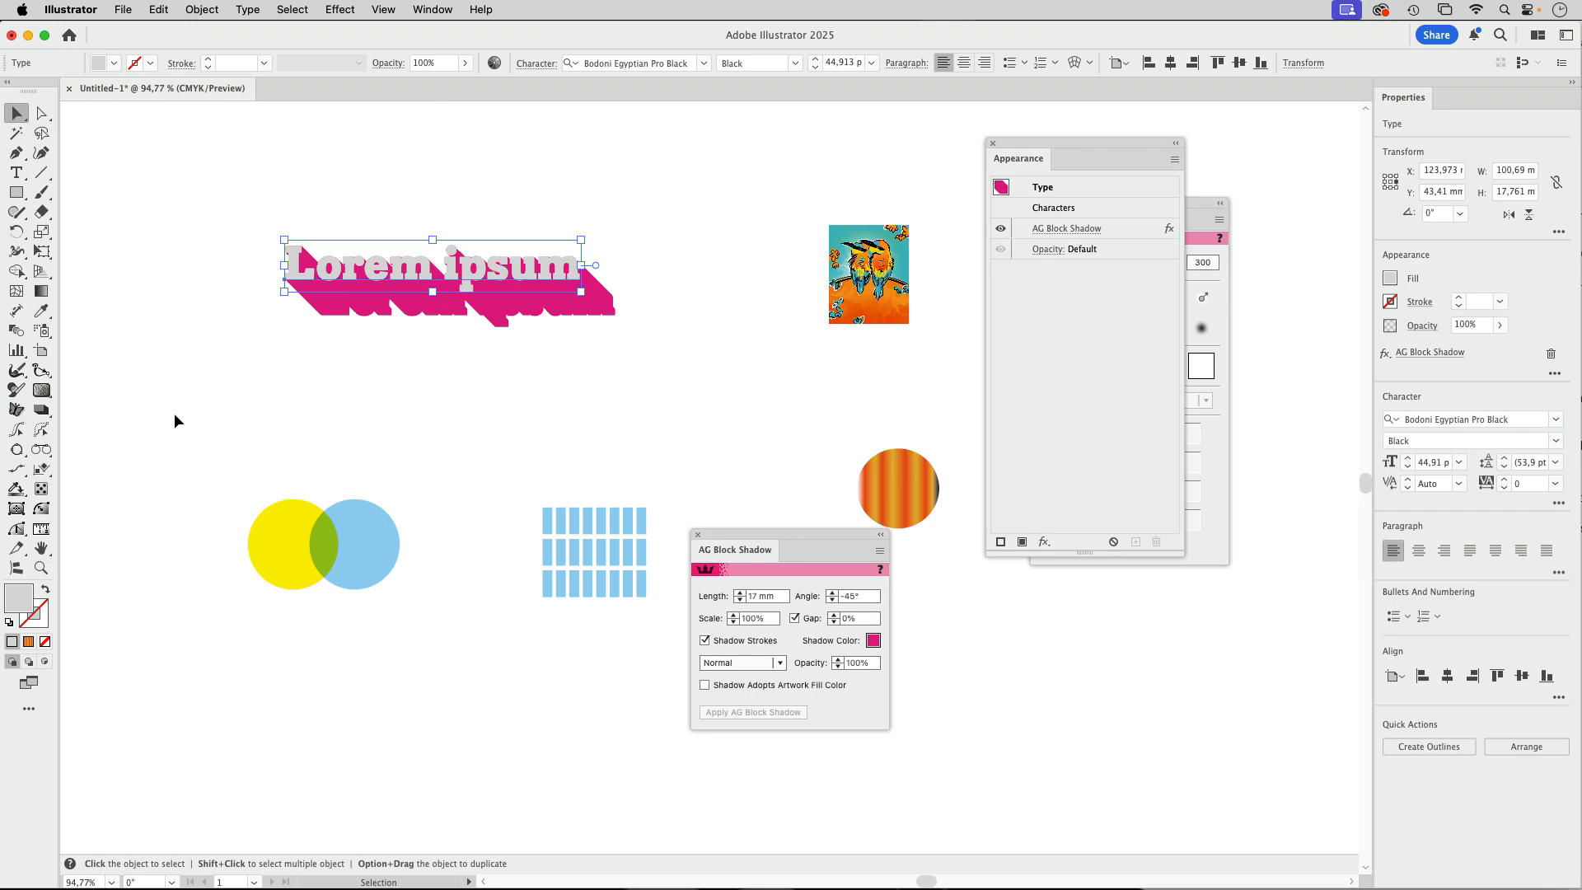
pyautogui.click(18, 493)
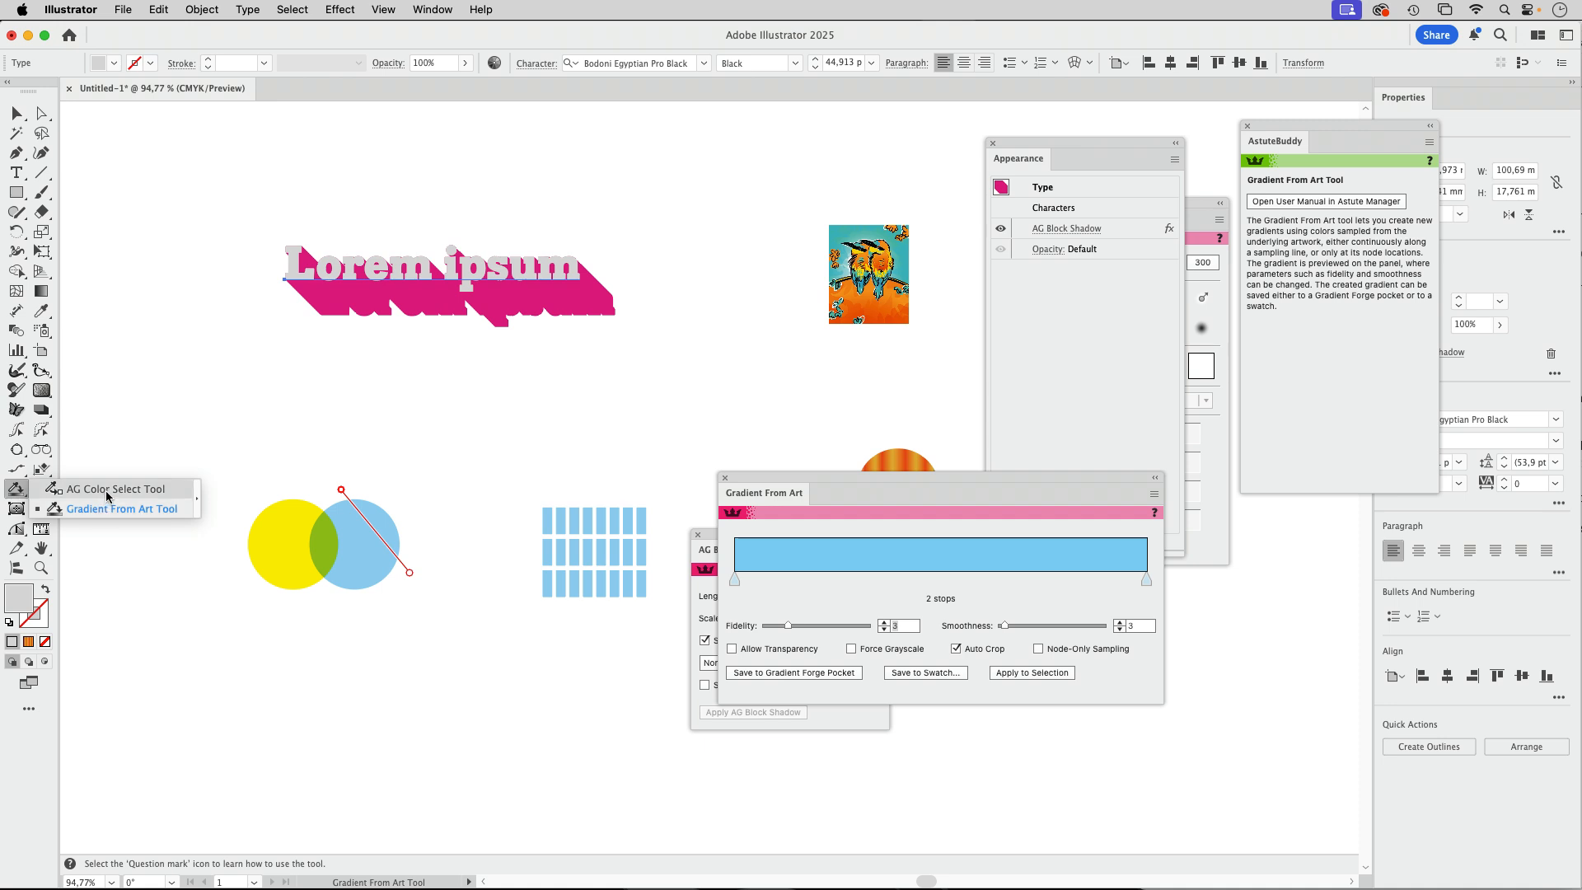
pyautogui.click(106, 491)
pyautogui.moveTo(817, 497); pyautogui.dragTo(1089, 672)
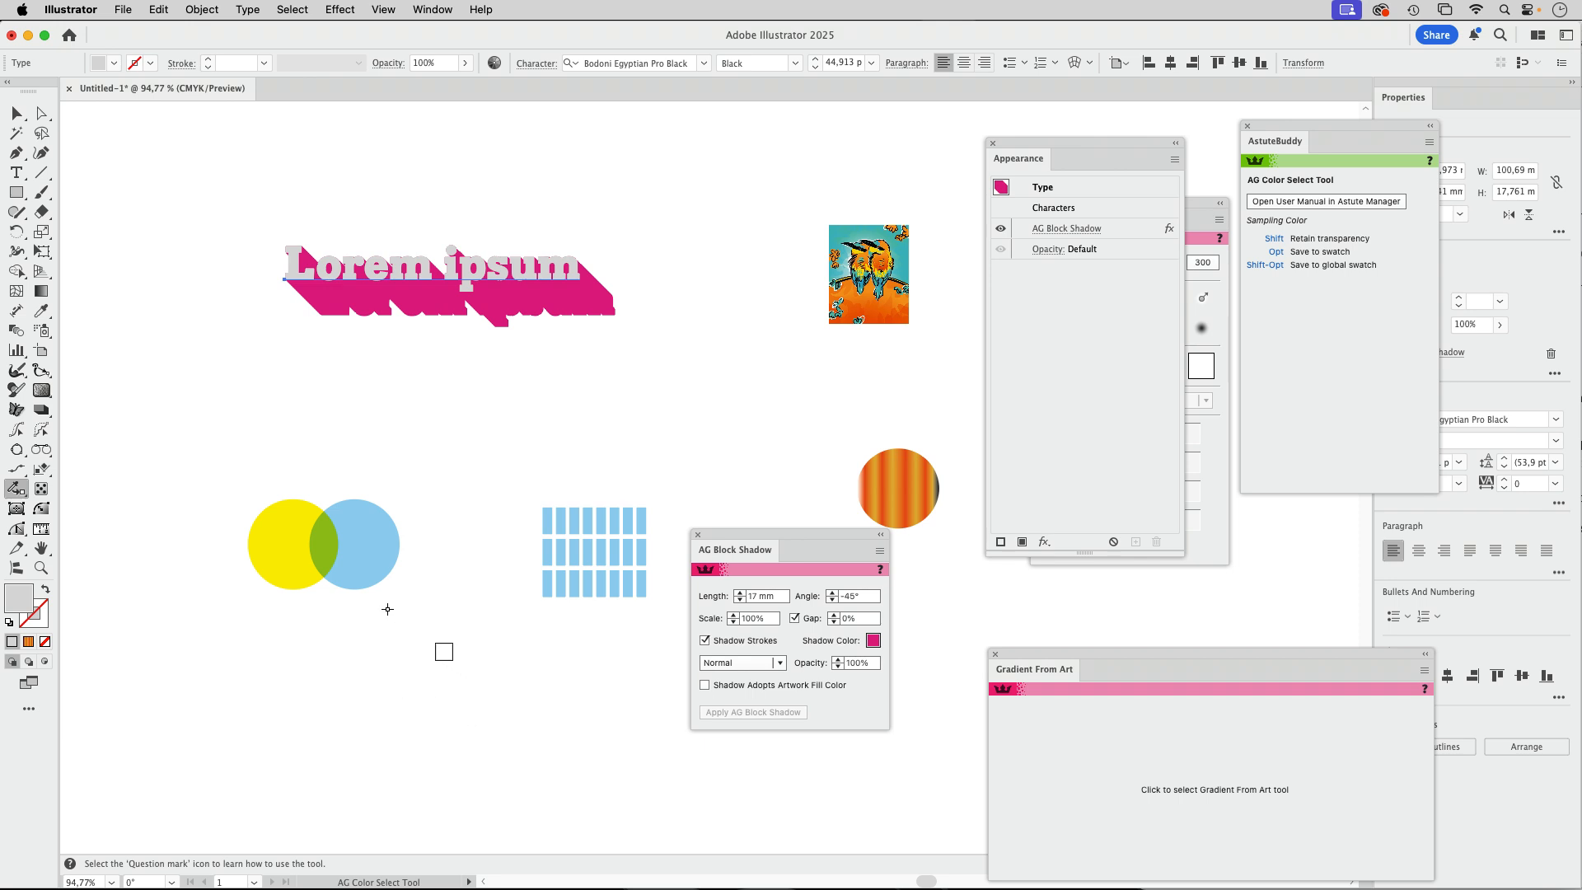
pyautogui.click(323, 542)
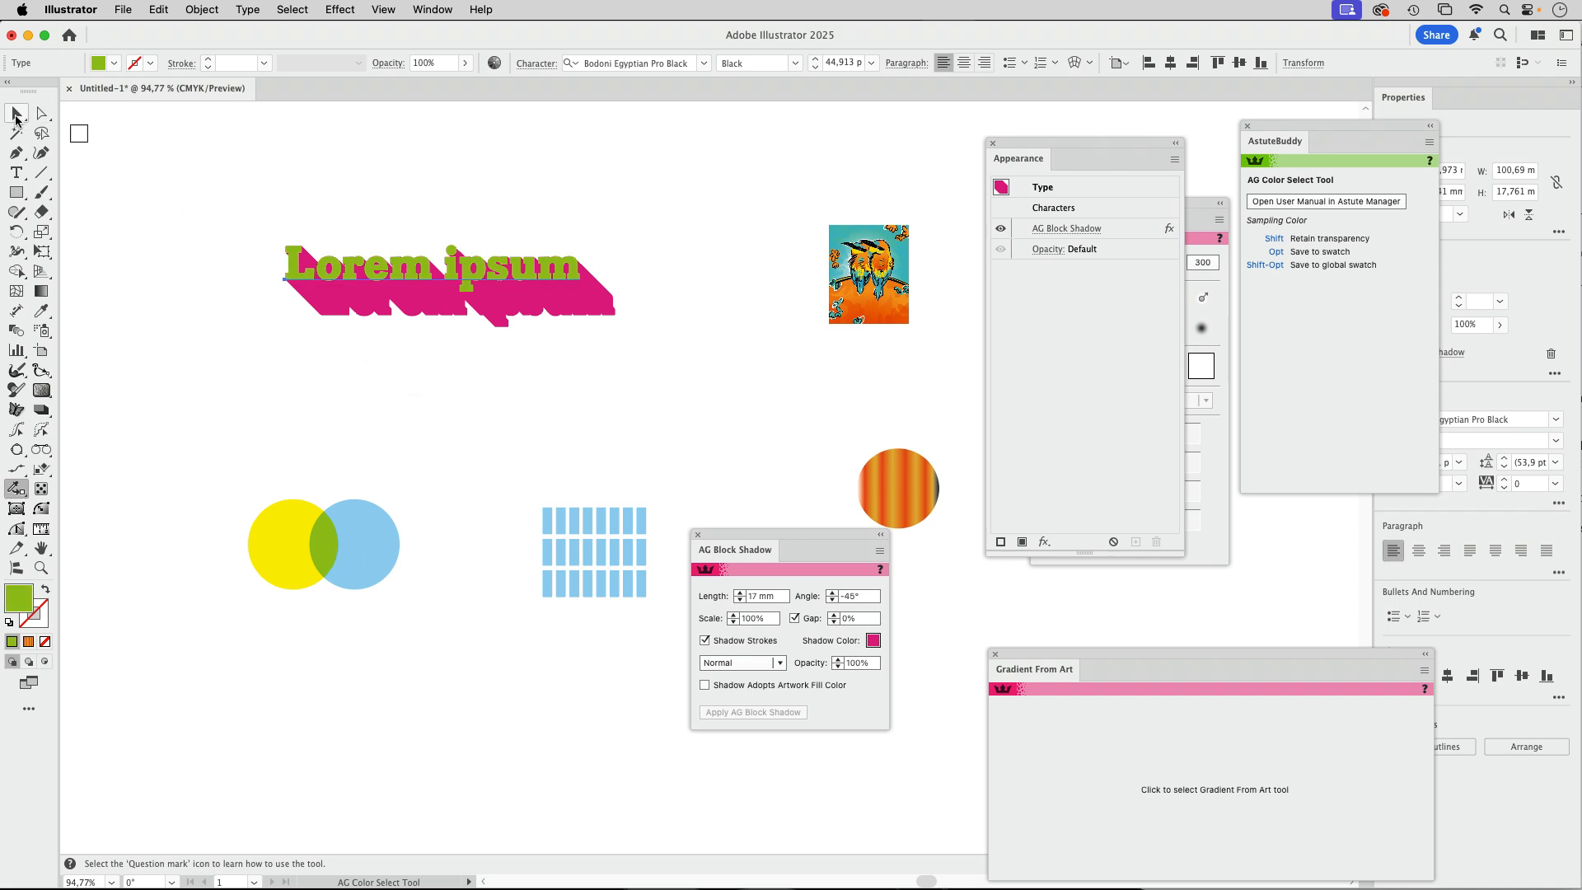
pyautogui.click(16, 115)
pyautogui.click(602, 421)
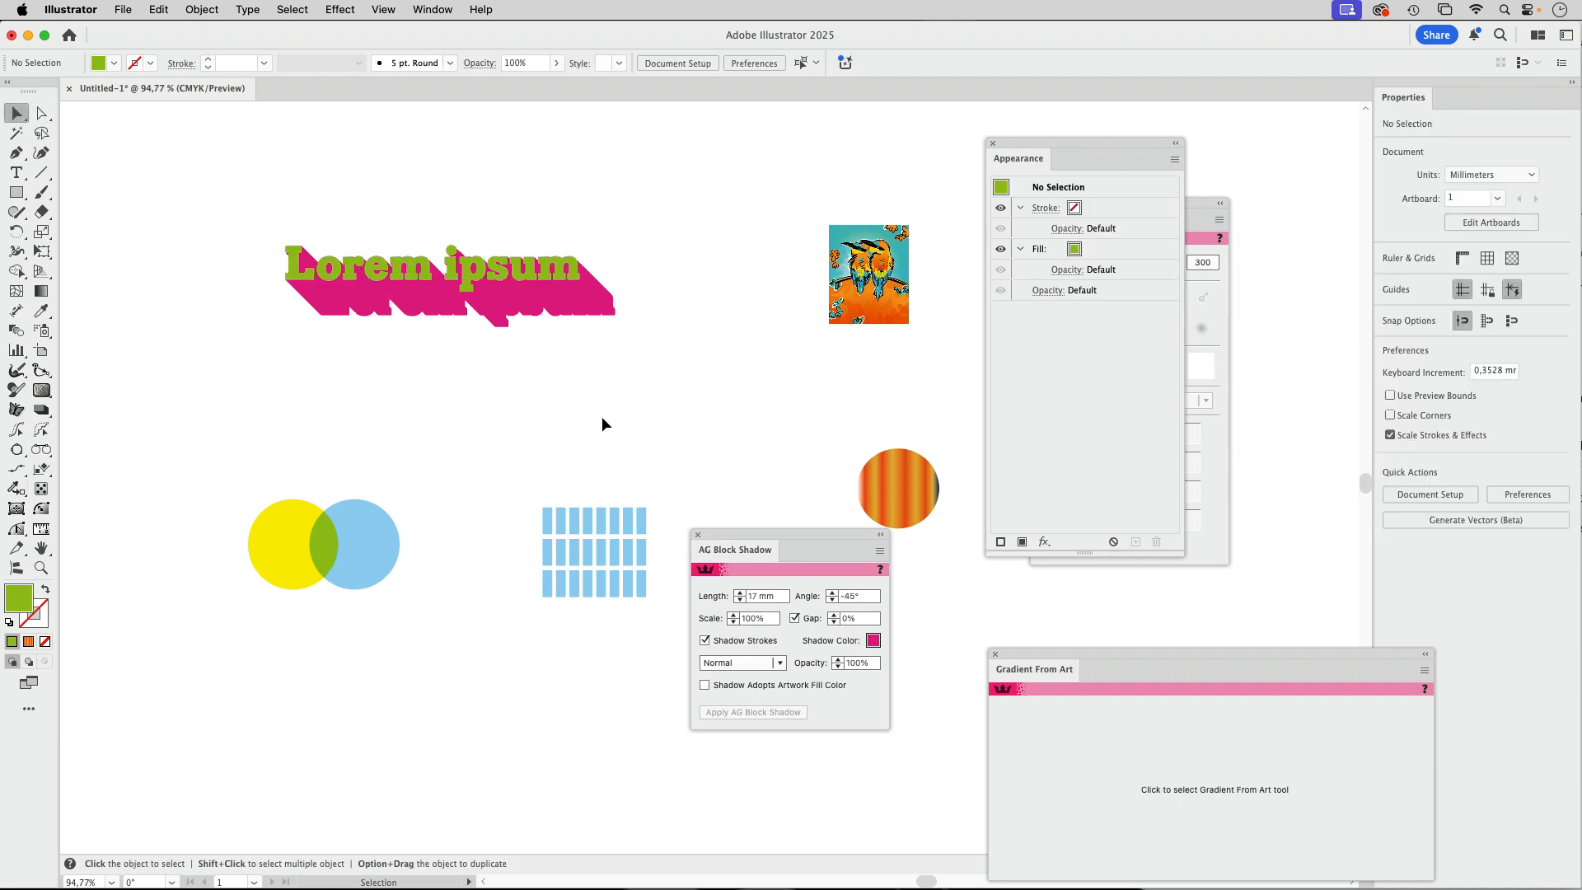
# Move the light blue circle up and to the left so it overlaps more of the yellow circle, and deselect it
pyautogui.scroll(5, 280, 538)
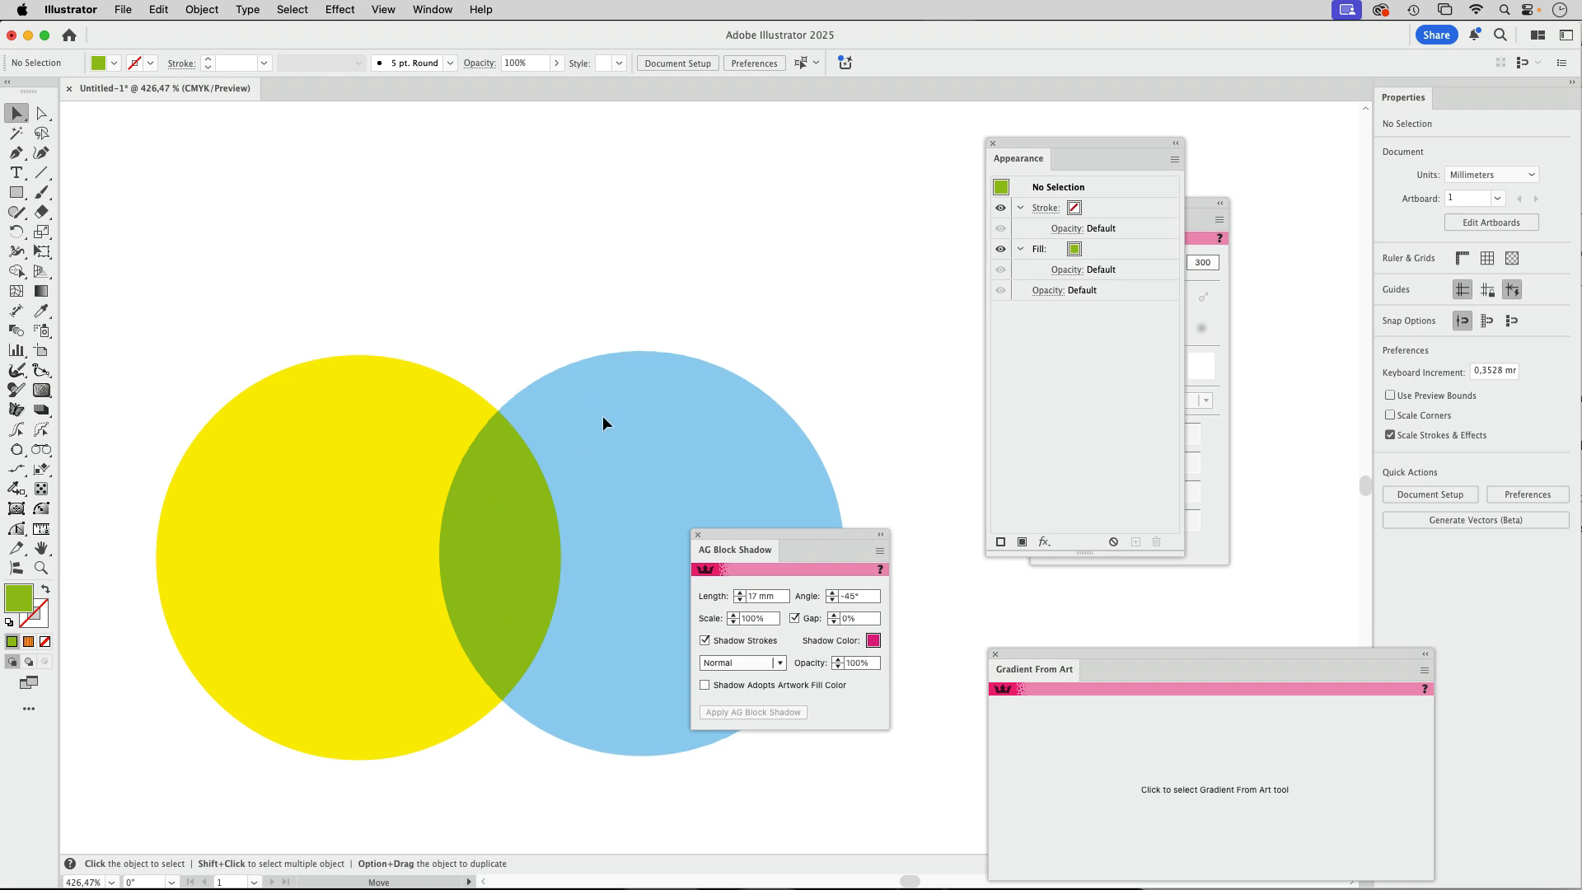
pyautogui.moveTo(602, 420); pyautogui.dragTo(569, 390)
pyautogui.click(813, 417)
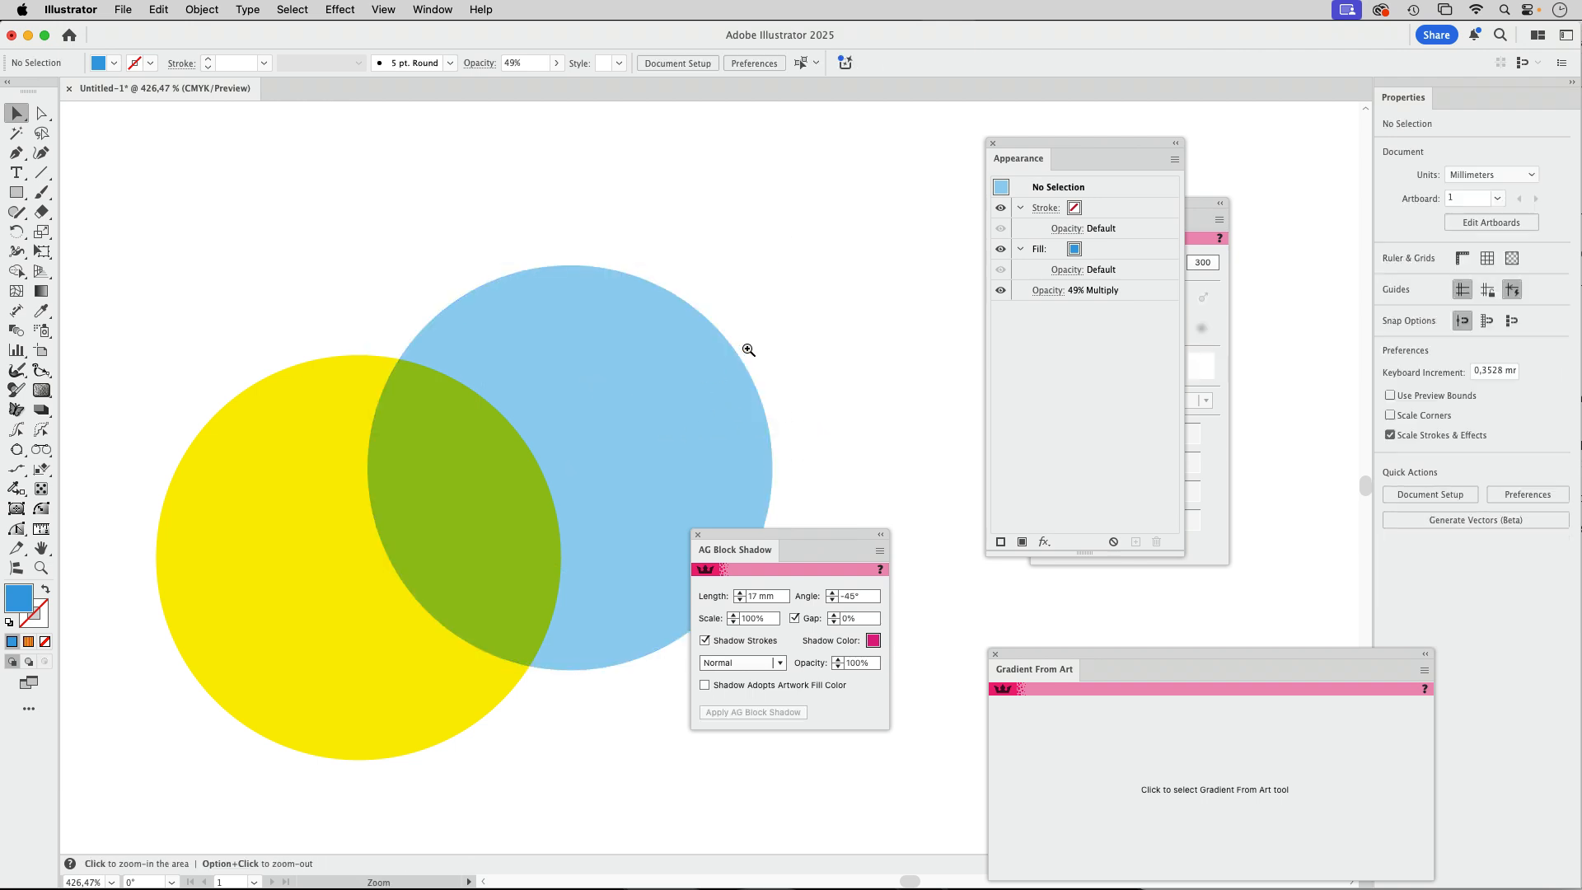
# Place the Gradient From Art settings beside the bird picture and close the AG Block Shadow settings
pyautogui.scroll(-5, 745, 346)
pyautogui.moveTo(731, 438); pyautogui.dragTo(403, 415)
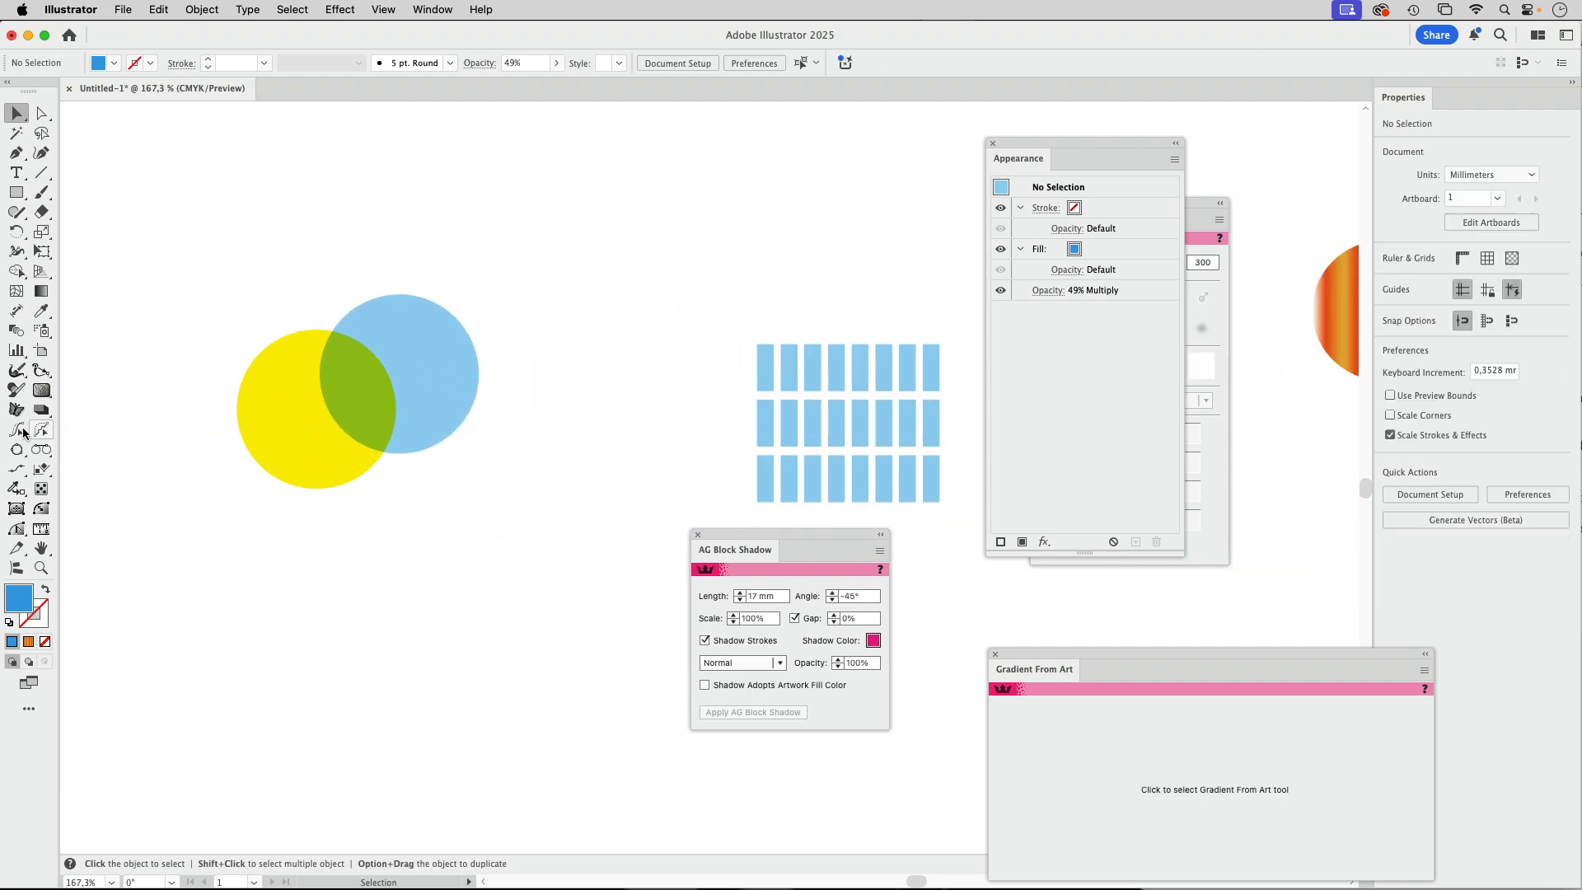
pyautogui.moveTo(586, 451); pyautogui.dragTo(394, 657)
pyautogui.moveTo(17, 490); pyautogui.dragTo(94, 508)
pyautogui.press('v')
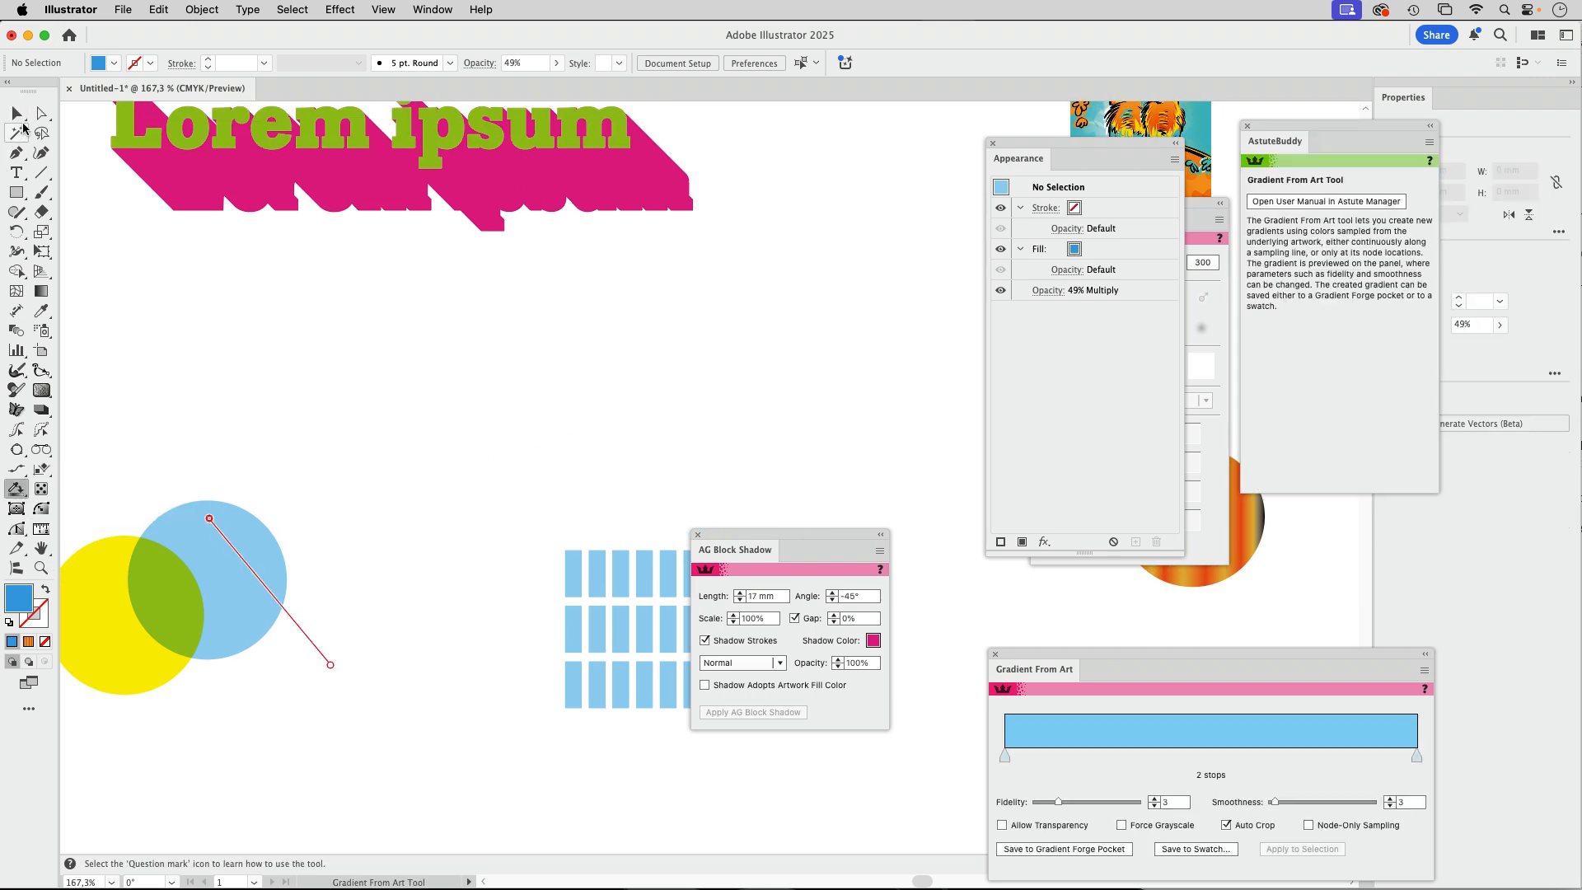
pyautogui.moveTo(855, 357); pyautogui.dragTo(189, 520)
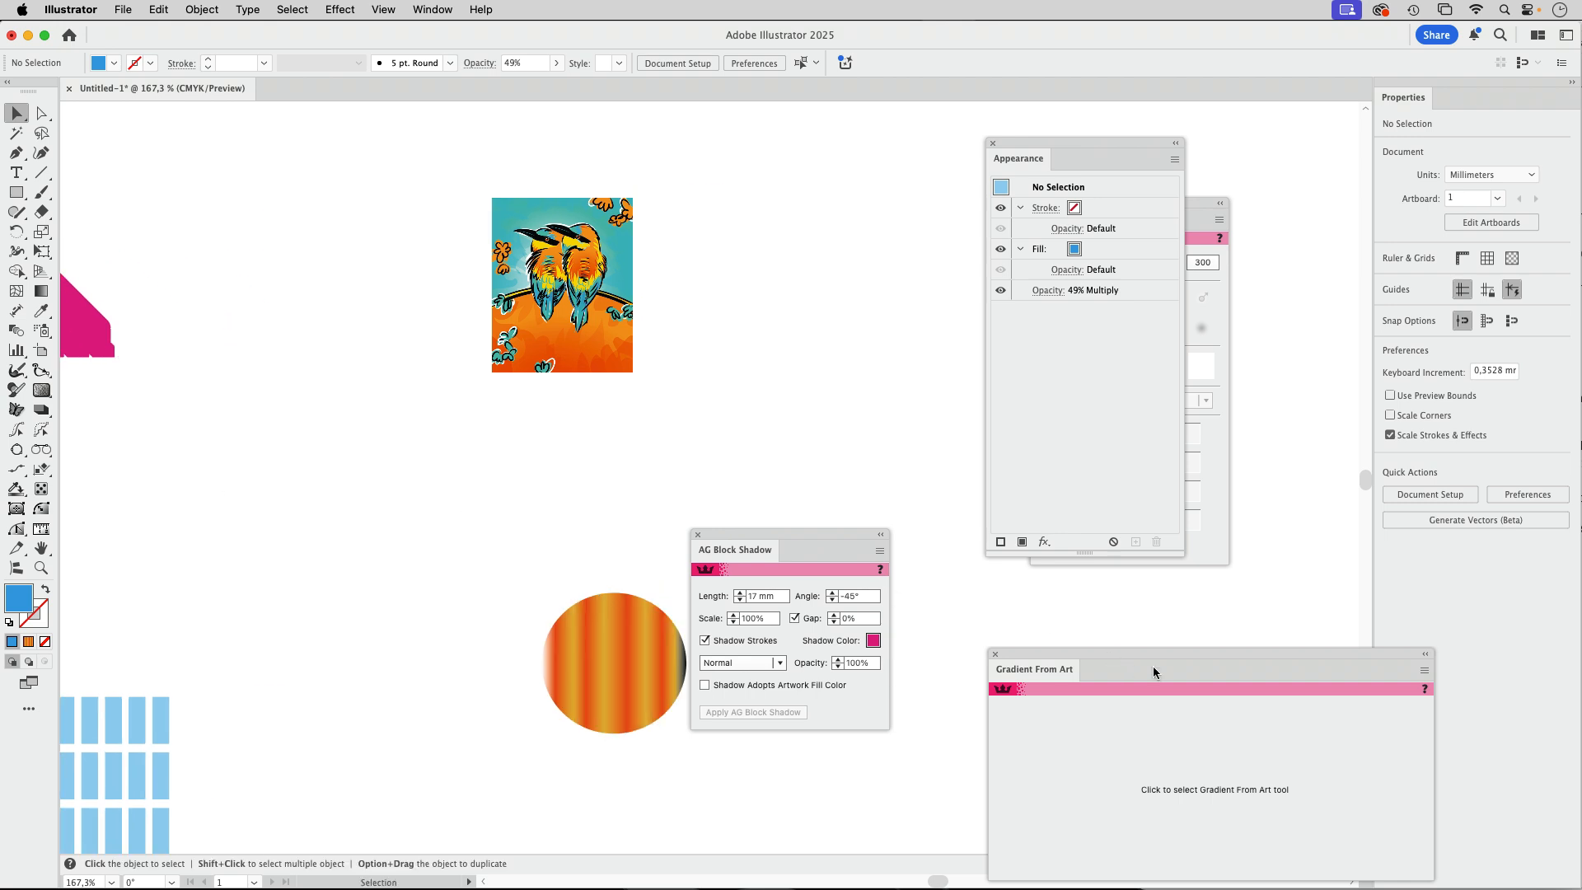
pyautogui.moveTo(1105, 653); pyautogui.dragTo(838, 220)
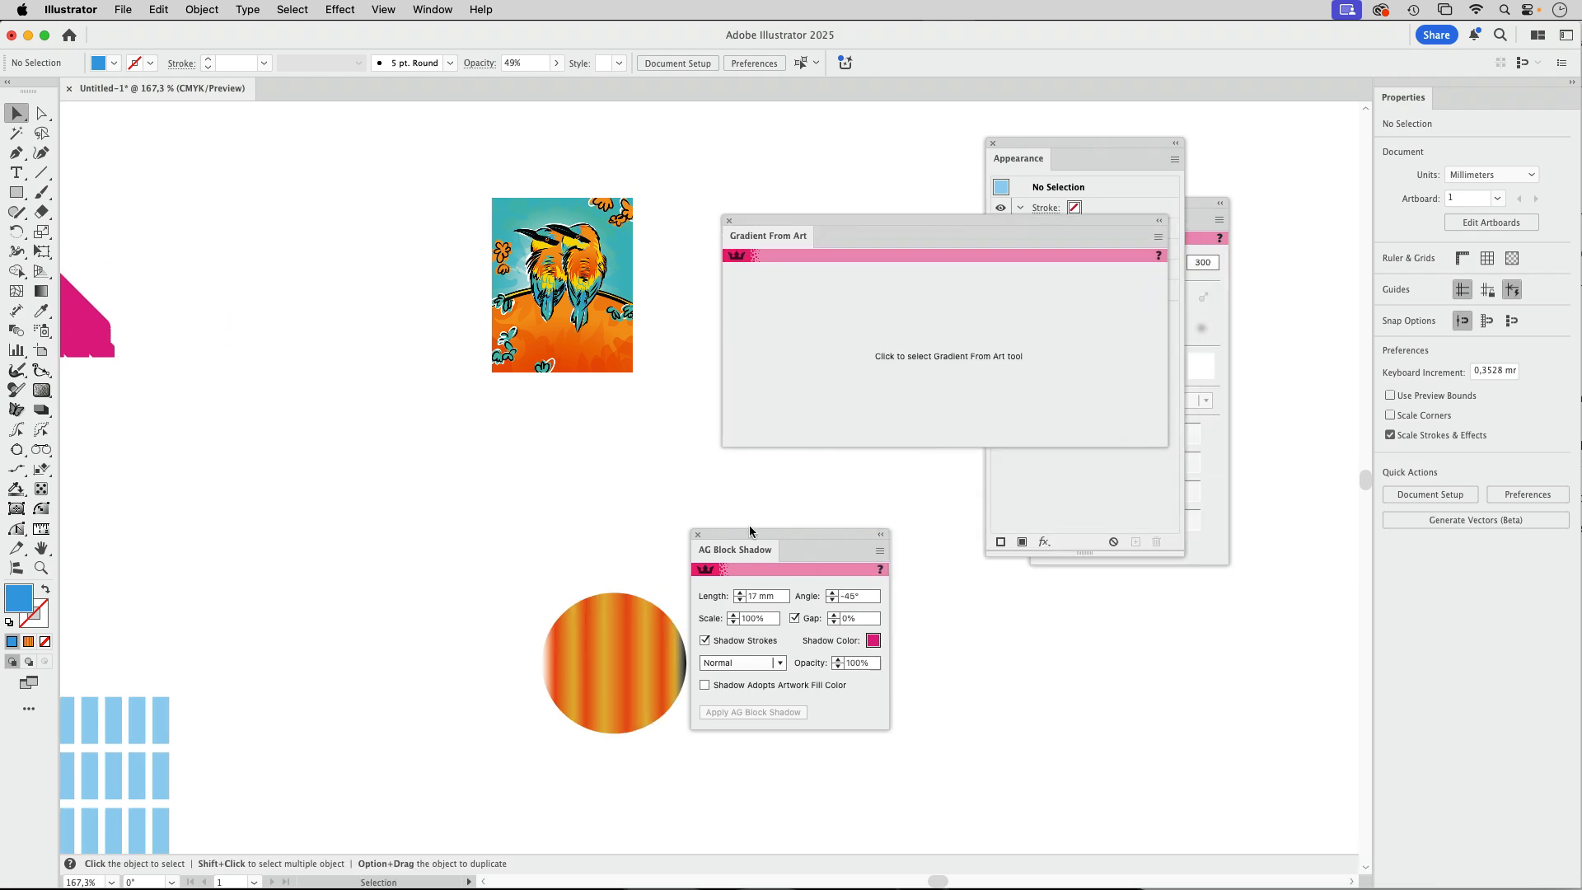
pyautogui.click(697, 534)
# Sample gradients from the bird picture with Gradient From Art, first diagonally across it and again over a short vertical stretch beside the birds
pyautogui.click(605, 235)
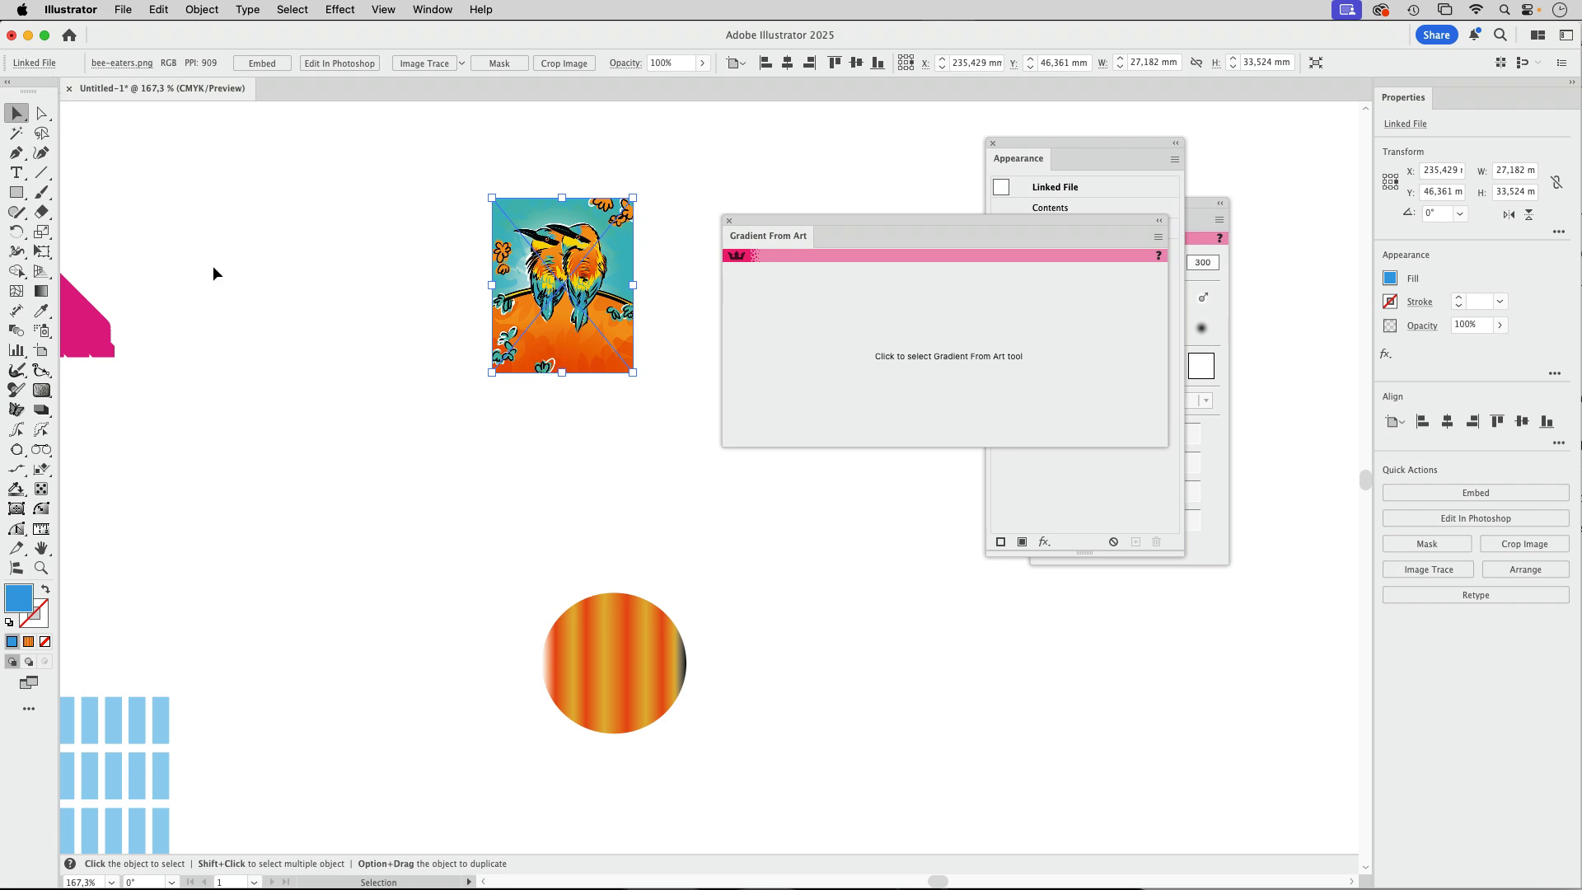
pyautogui.click(16, 489)
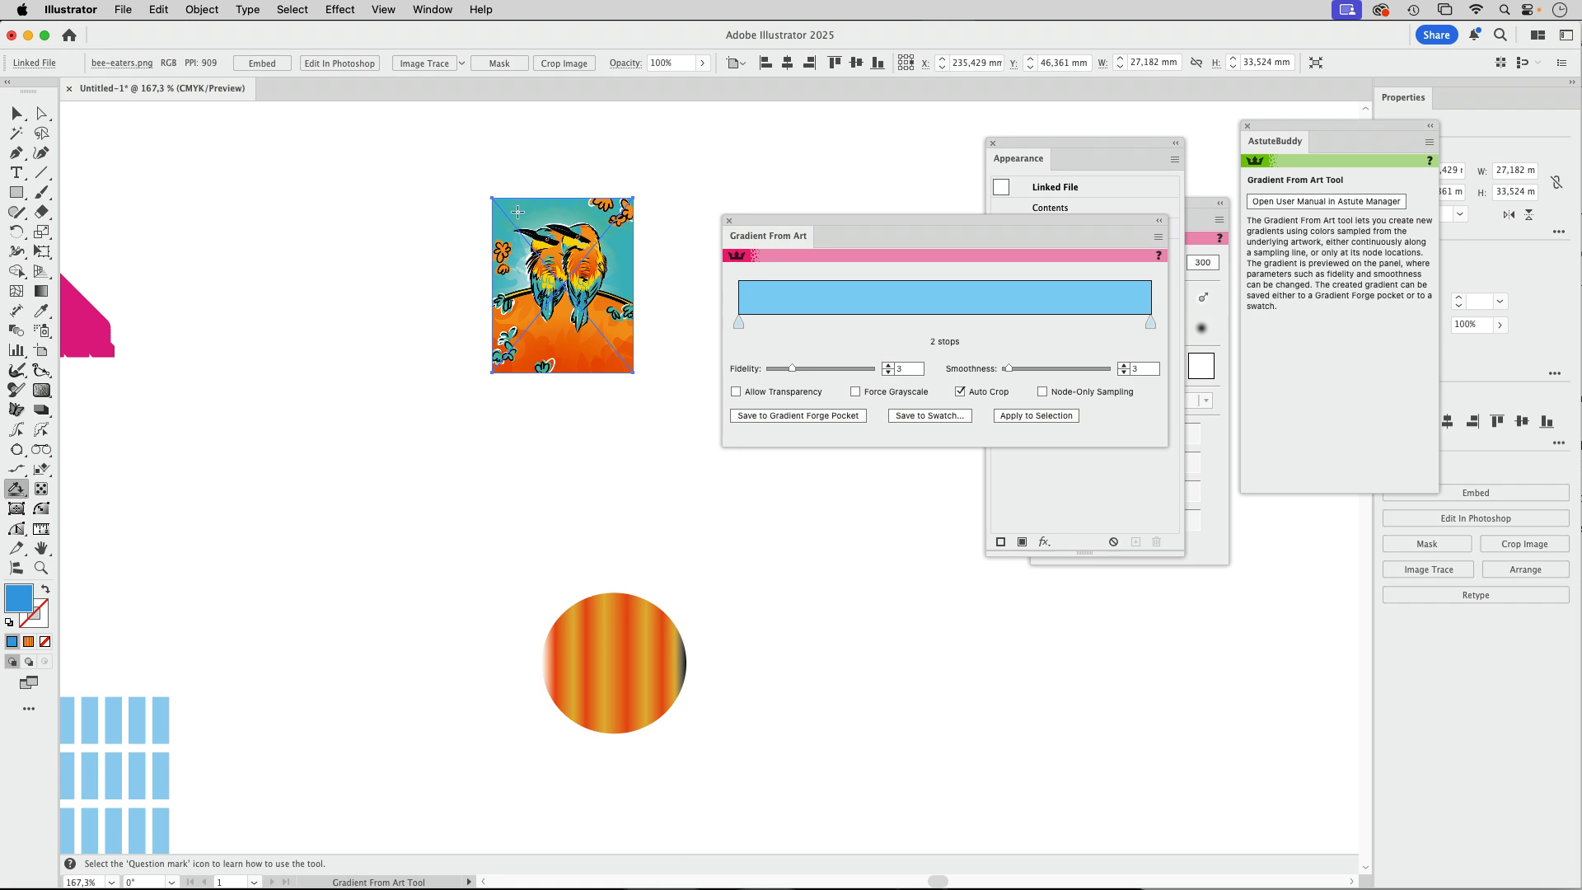
pyautogui.moveTo(511, 207); pyautogui.dragTo(620, 359)
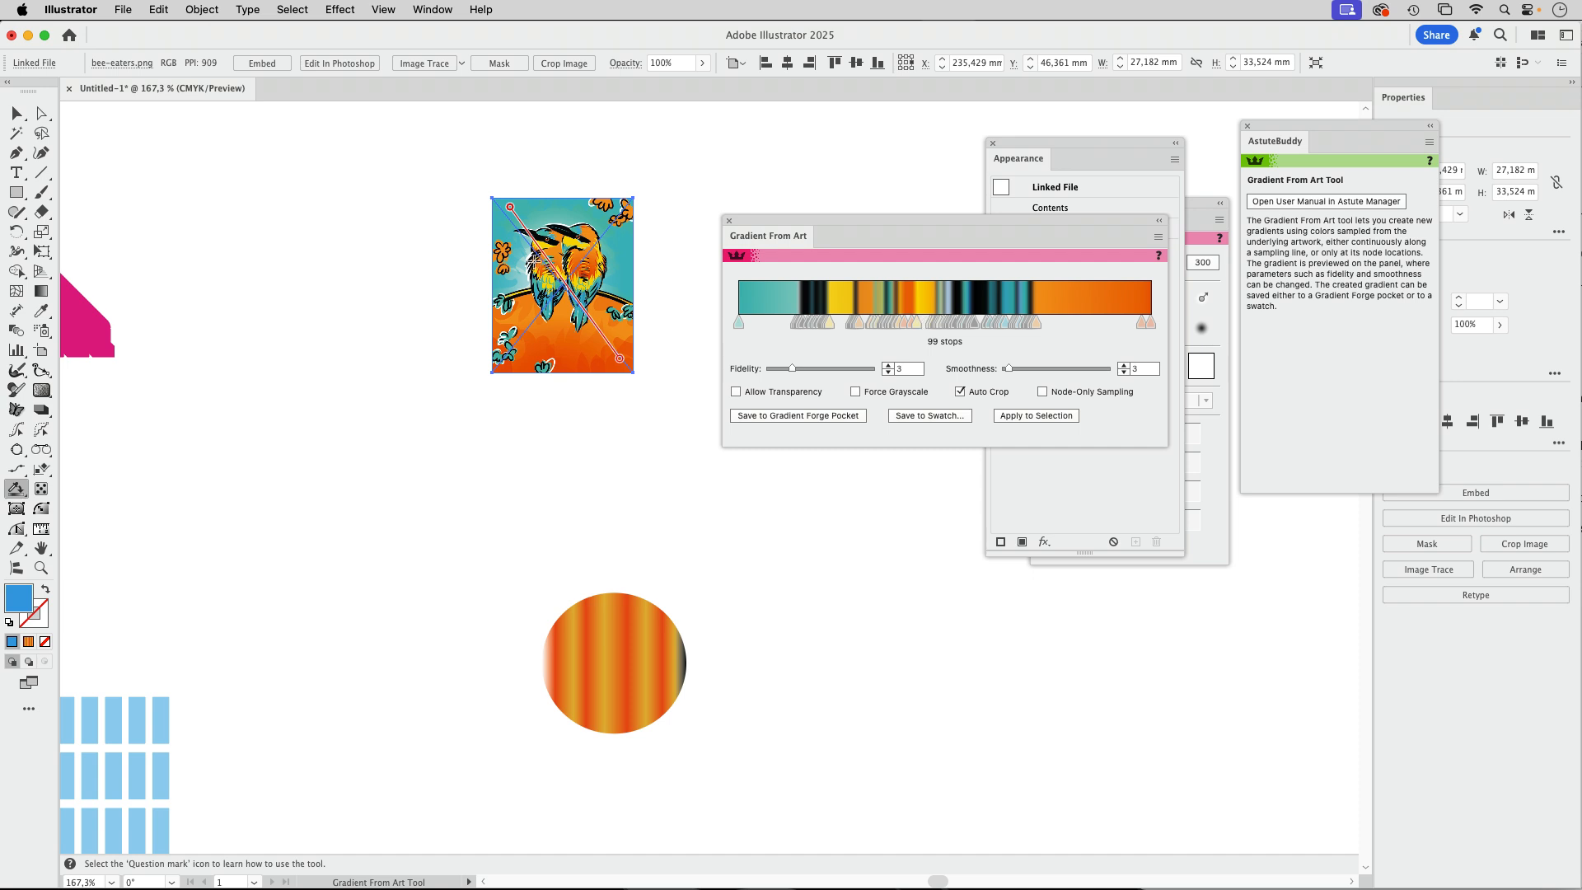
pyautogui.click(520, 246)
pyautogui.click(517, 282)
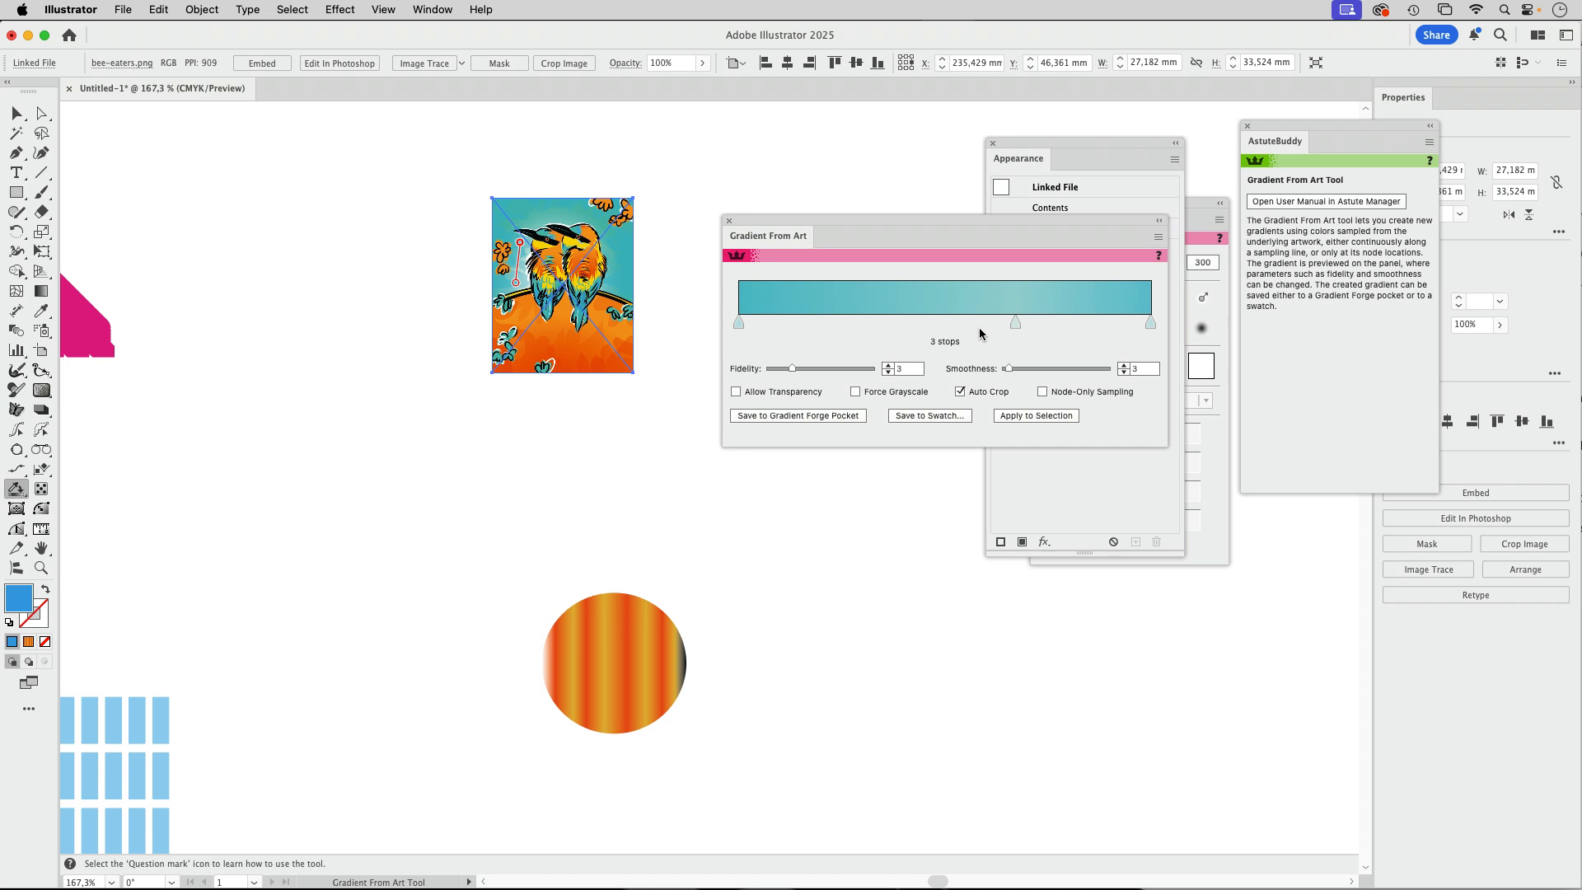
# Sample a gradient diagonally across the orange striped circle with Gradient From Art, and deselect the artwork
pyautogui.moveTo(770, 228); pyautogui.dragTo(840, 525)
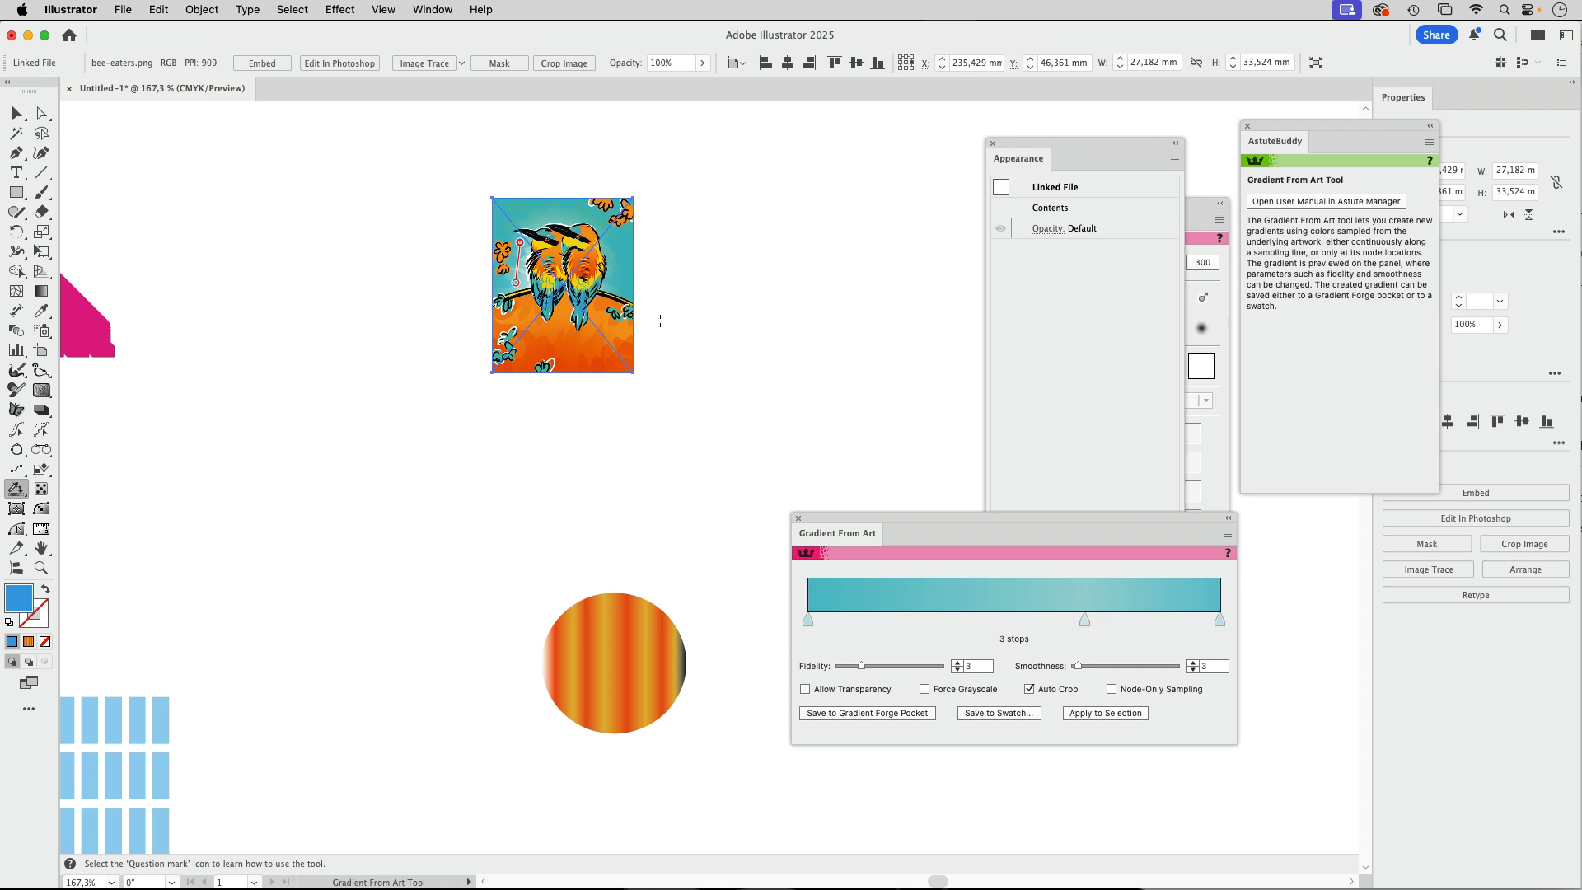
pyautogui.moveTo(566, 619); pyautogui.dragTo(660, 705)
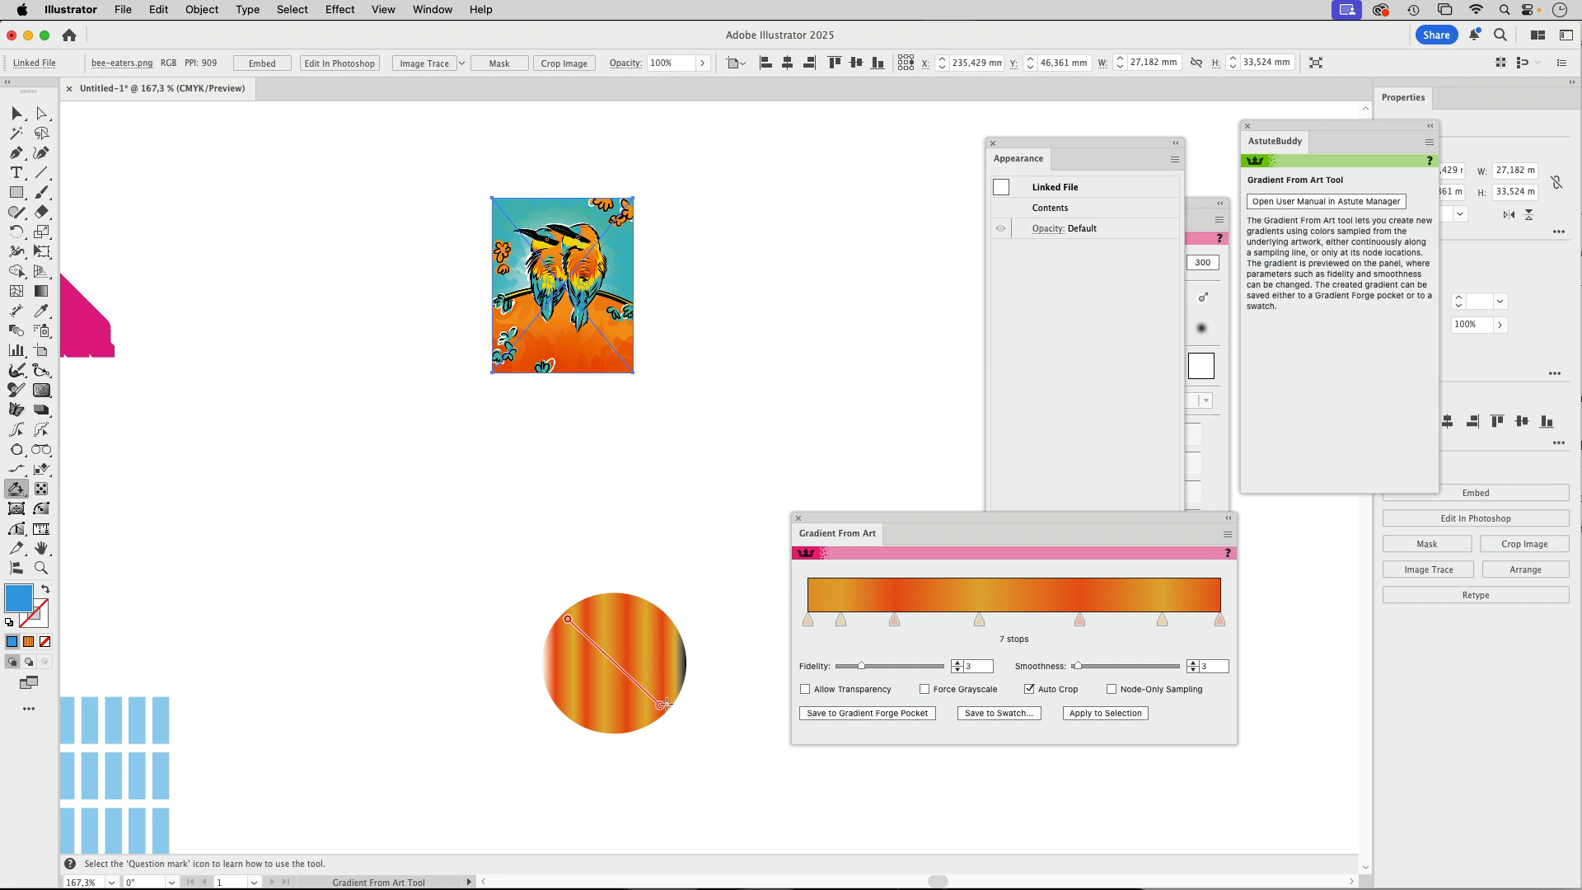
pyautogui.click(13, 118)
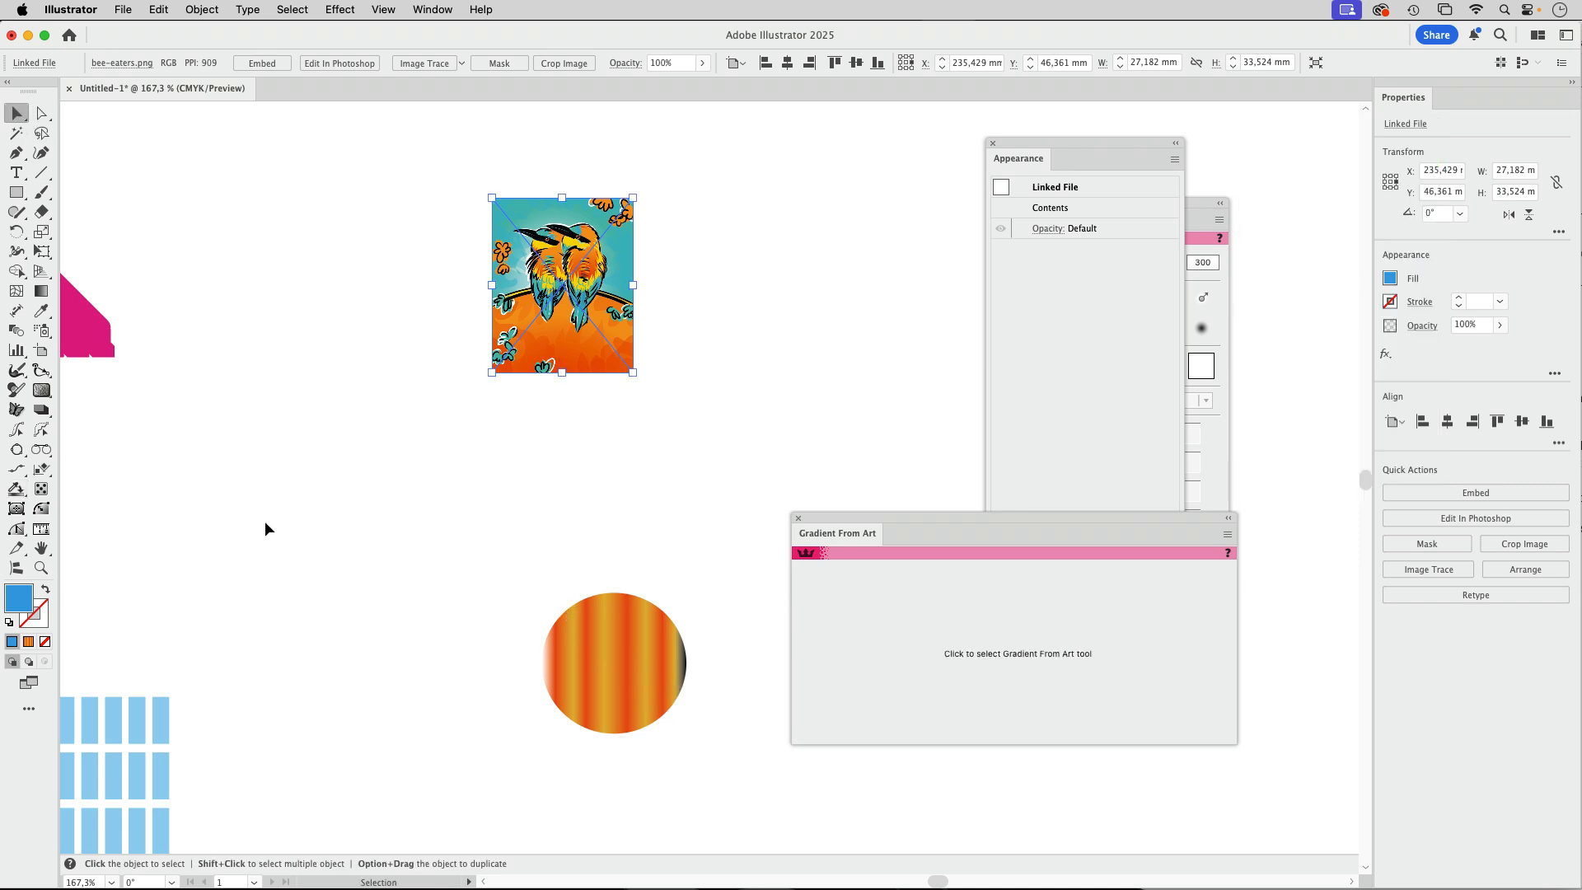
pyautogui.click(239, 505)
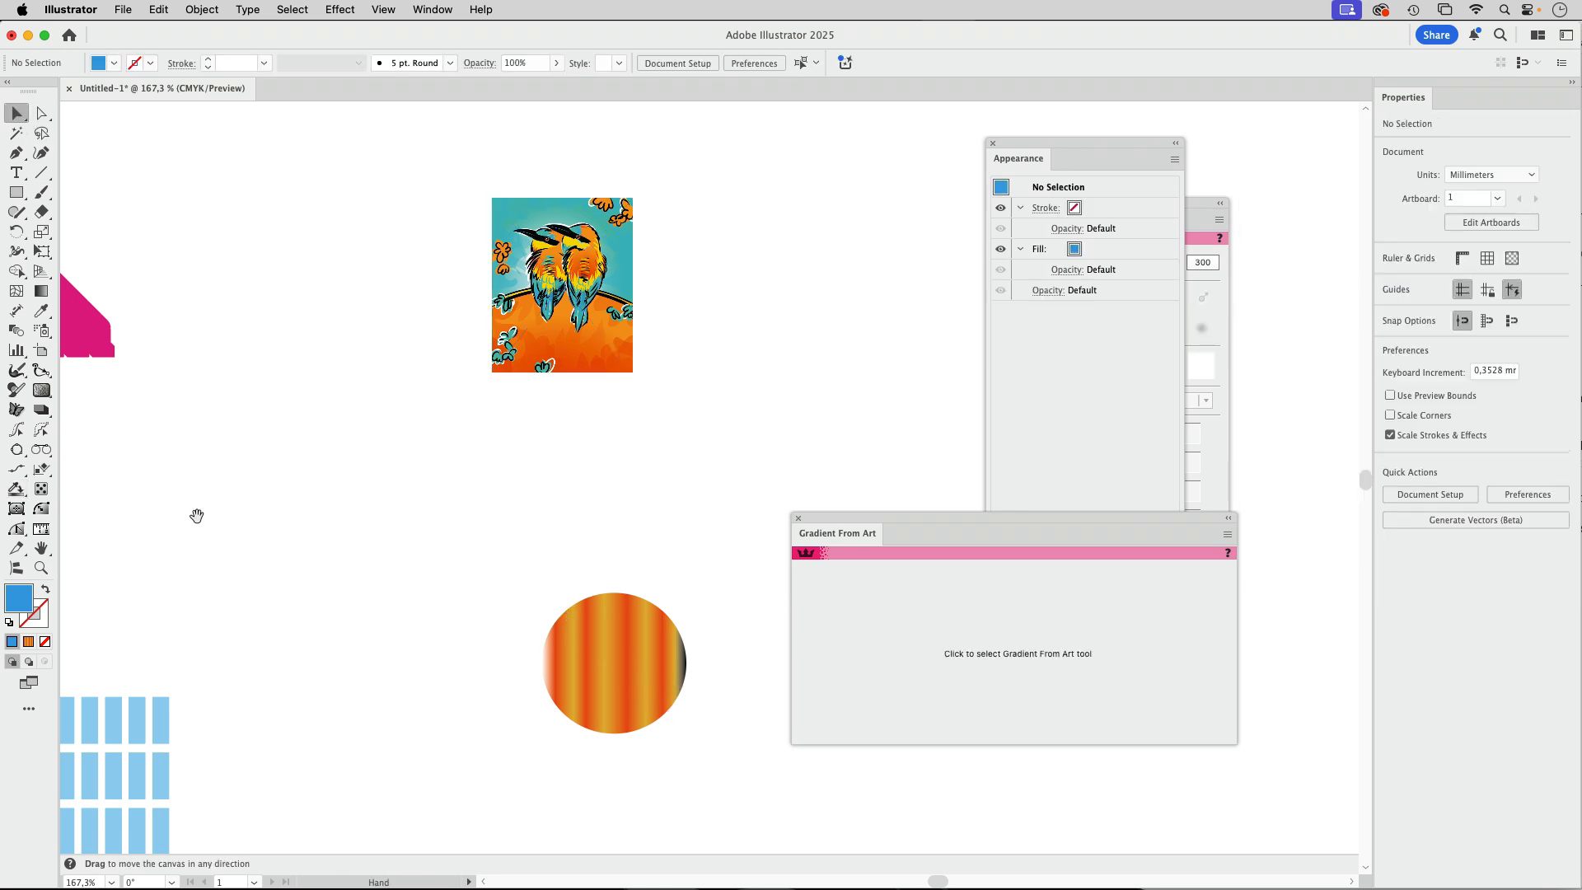
# Bring the light blue rectangle grid into view and close the Gradient From Art, Appearance and remaining floating panels
pyautogui.moveTo(195, 511); pyautogui.dragTo(659, 259)
pyautogui.moveTo(497, 398); pyautogui.dragTo(346, 451)
pyautogui.moveTo(577, 499); pyautogui.dragTo(840, 451)
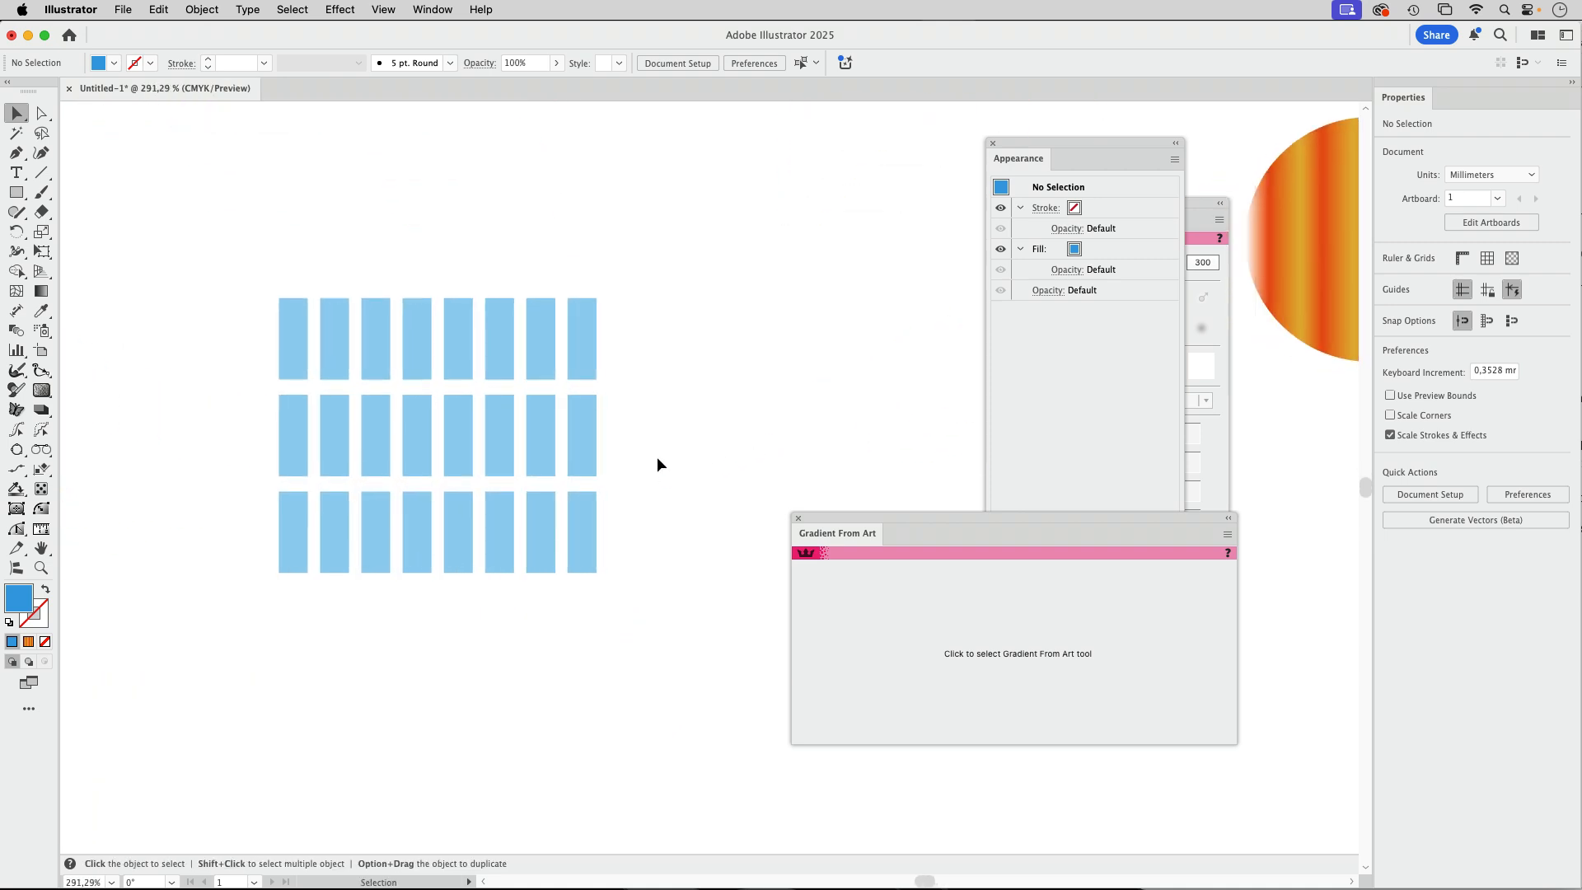
pyautogui.moveTo(660, 449); pyautogui.dragTo(754, 325)
pyautogui.click(796, 519)
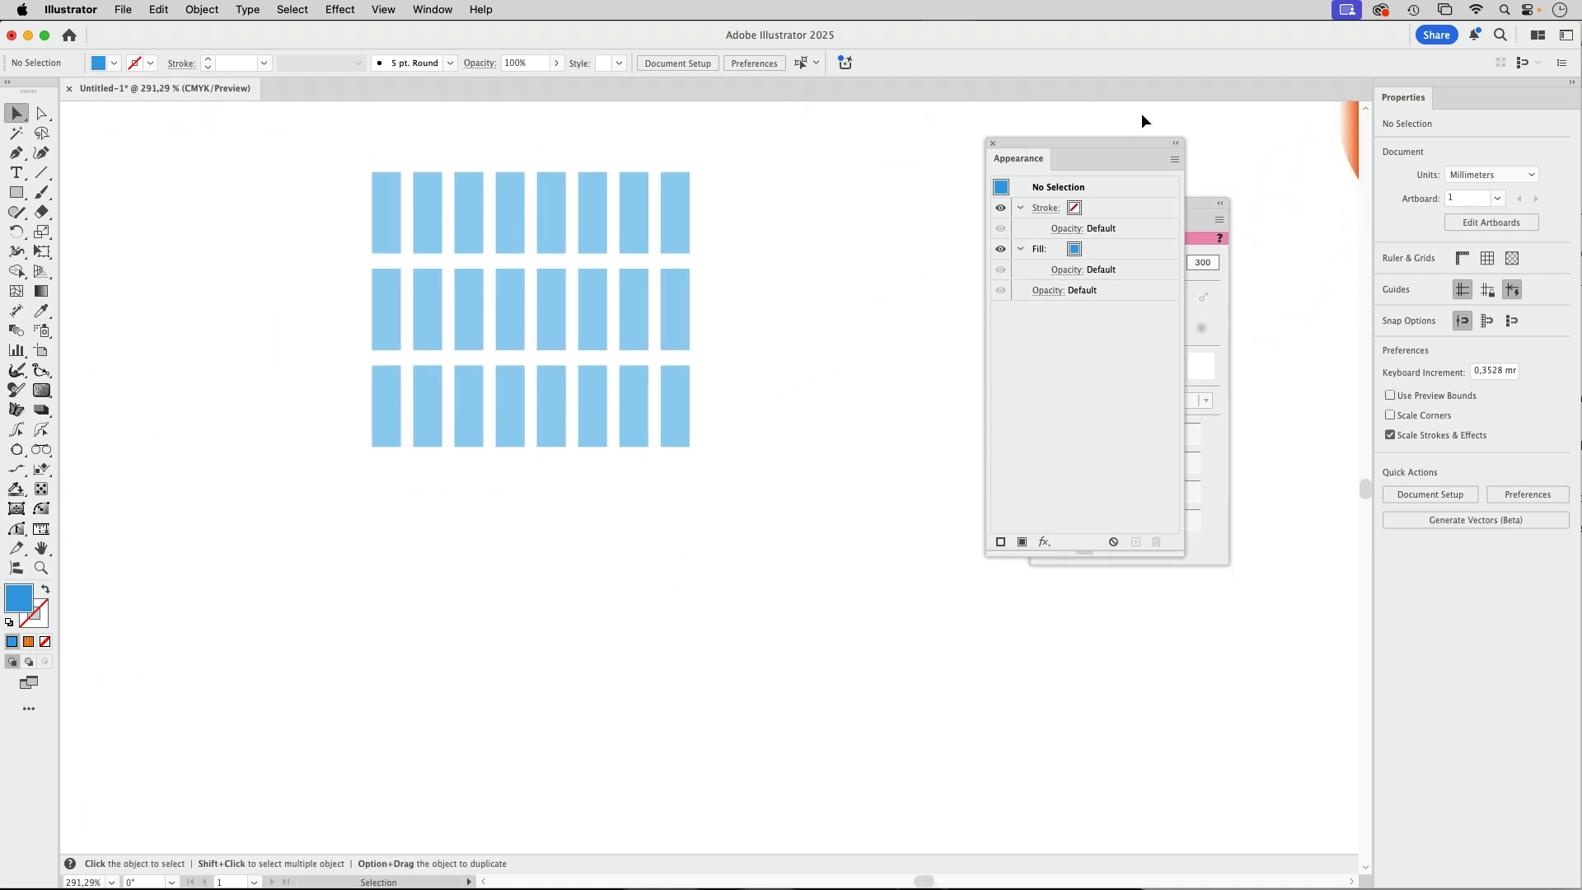
pyautogui.click(993, 143)
pyautogui.click(1038, 204)
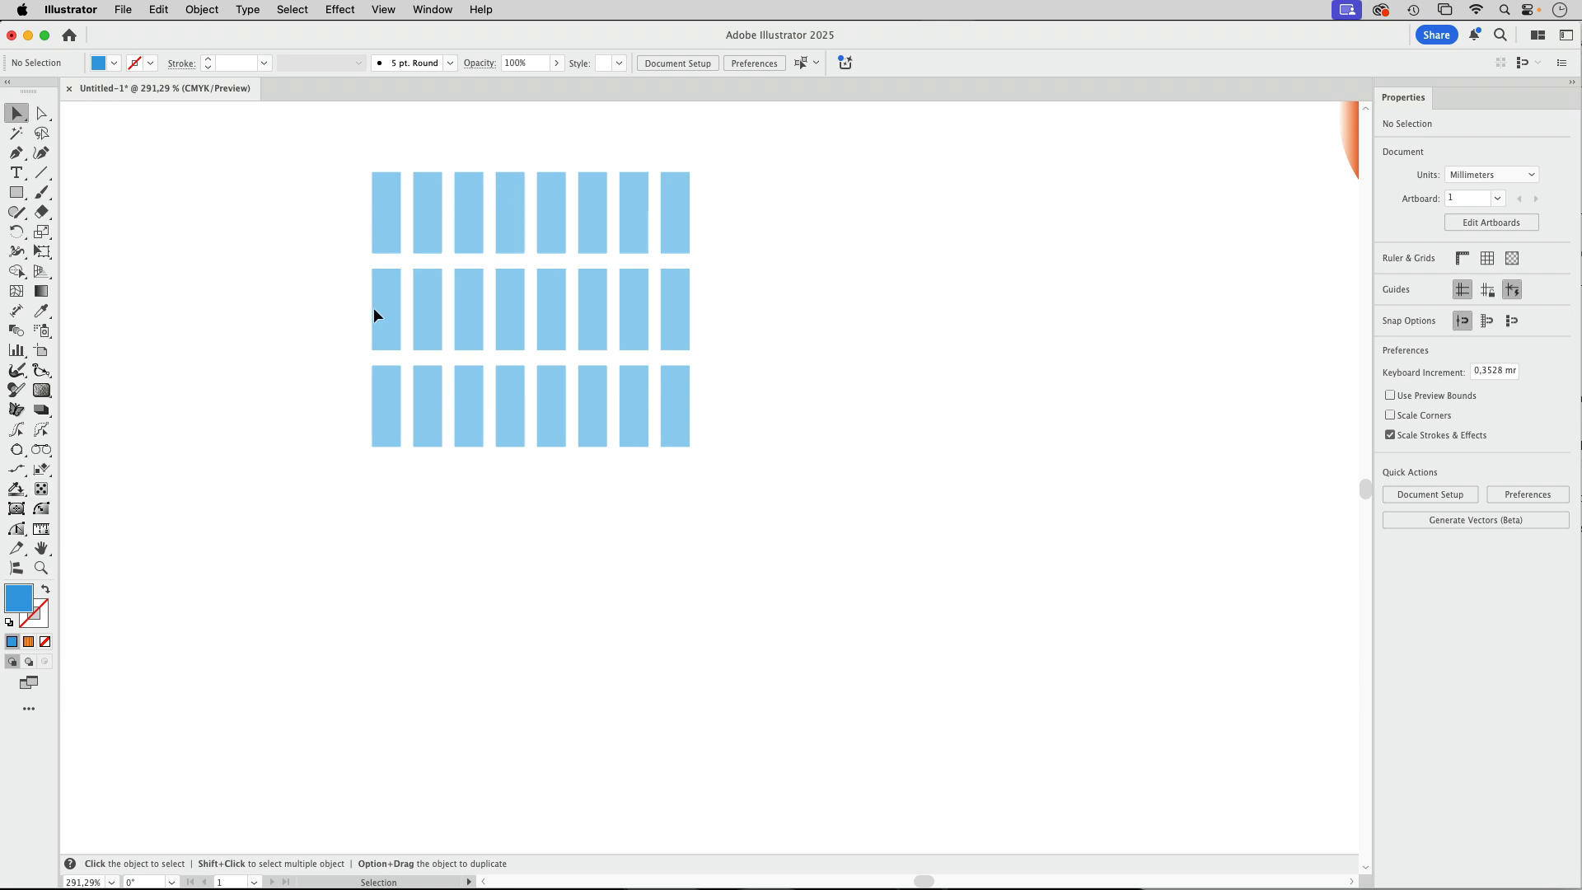
# Select all the light blue rectangles and adjust the random position, rotation and scale controls of the Randomini tool
pyautogui.click(382, 228)
pyautogui.moveTo(298, 147); pyautogui.dragTo(654, 605)
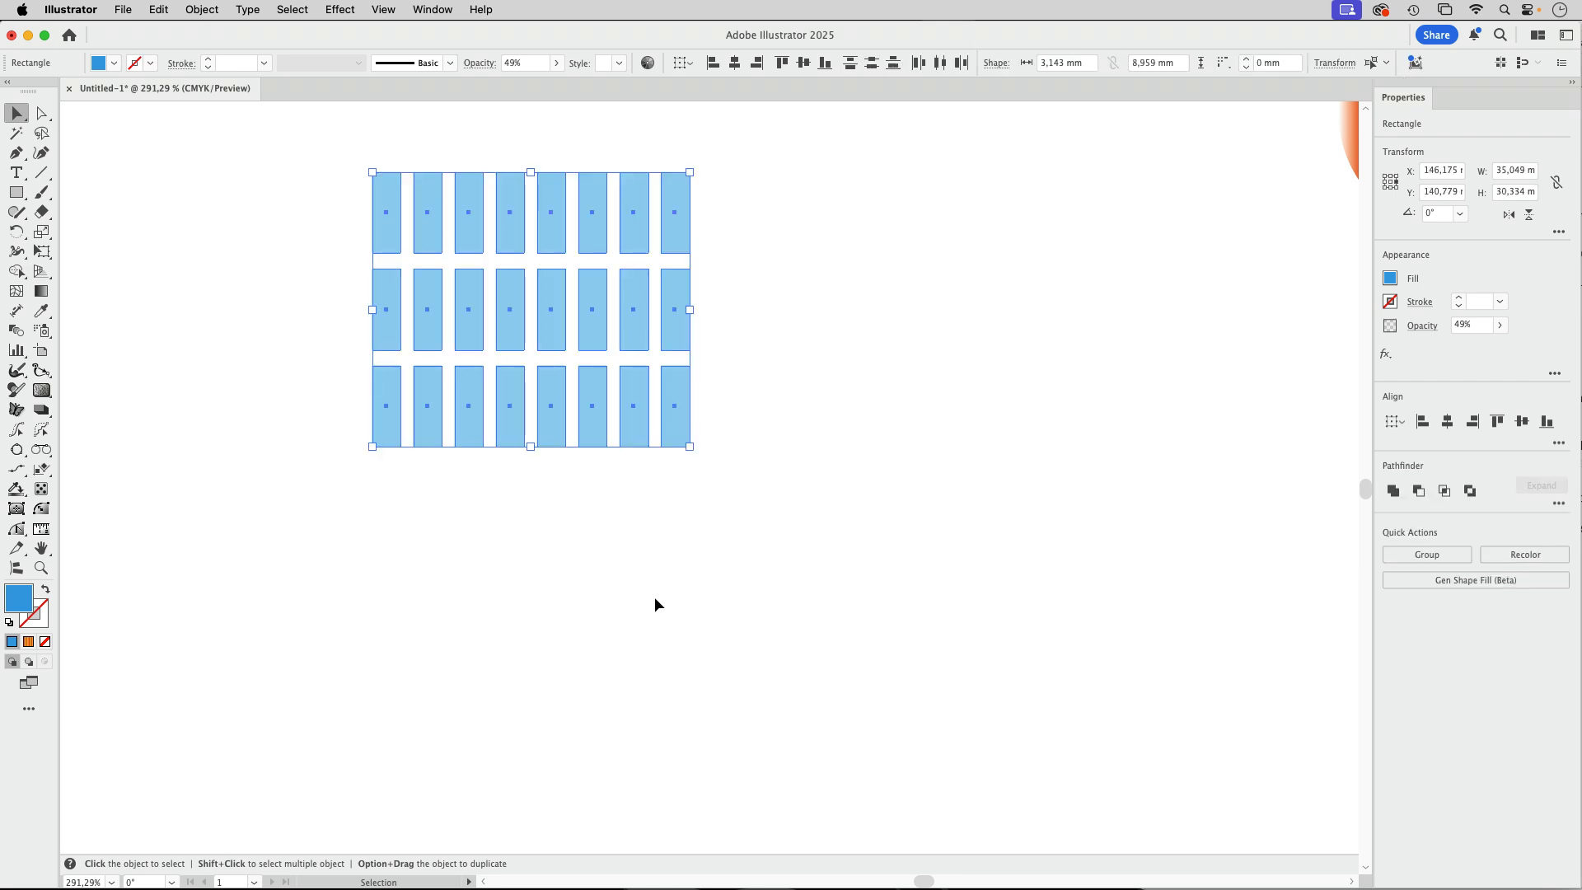
pyautogui.click(41, 490)
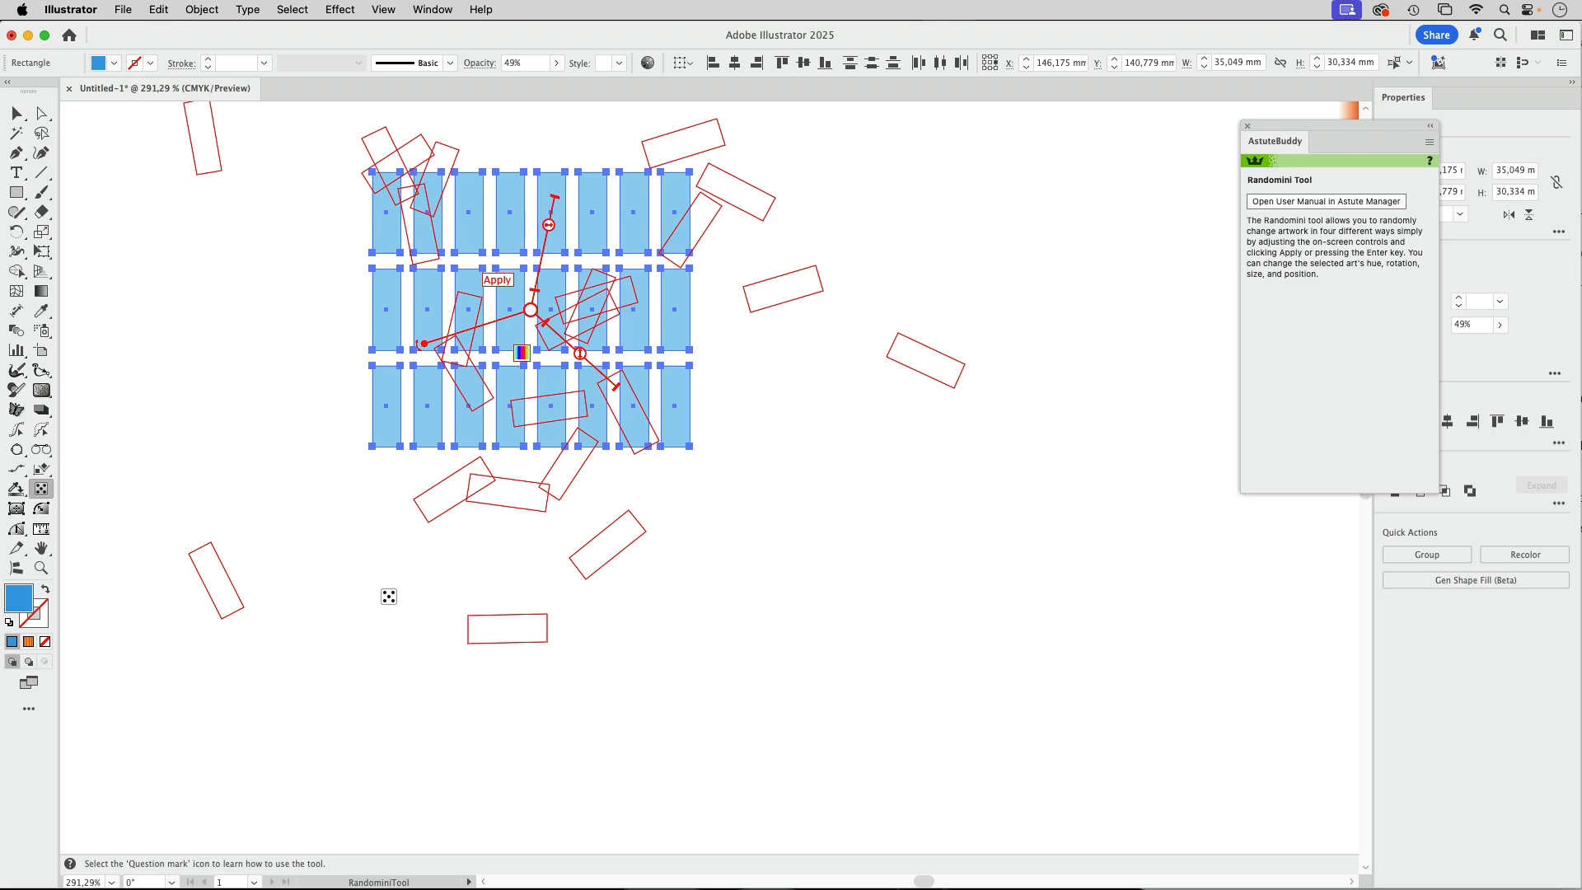
pyautogui.moveTo(549, 224); pyautogui.dragTo(552, 224)
pyautogui.moveTo(566, 352)
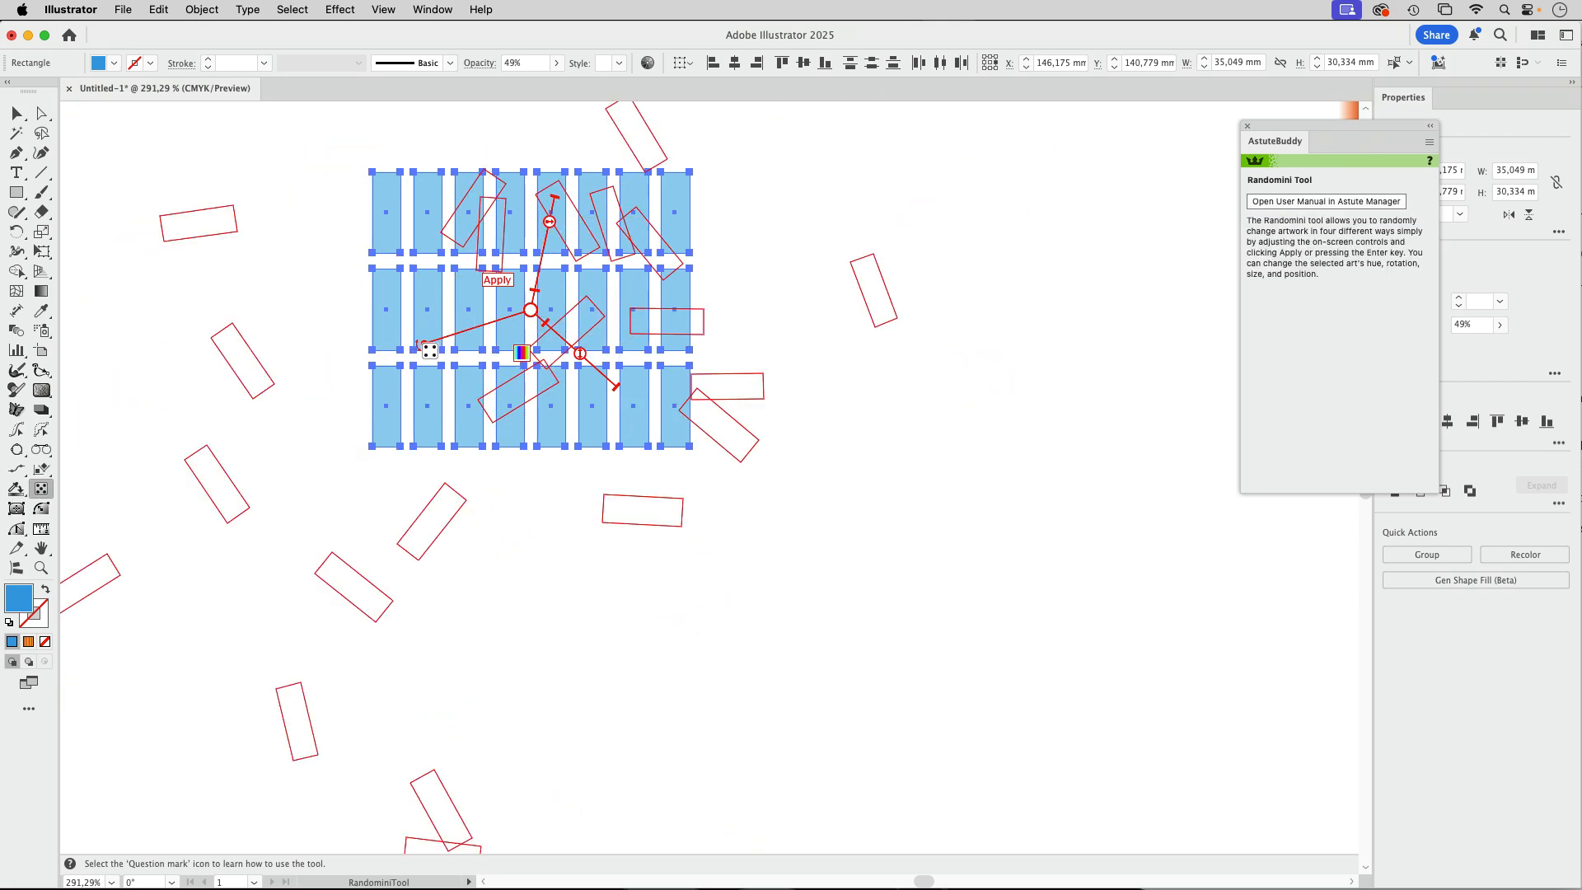
pyautogui.moveTo(430, 351); pyautogui.dragTo(433, 350)
pyautogui.moveTo(552, 228); pyautogui.dragTo(552, 233)
pyautogui.moveTo(582, 355)
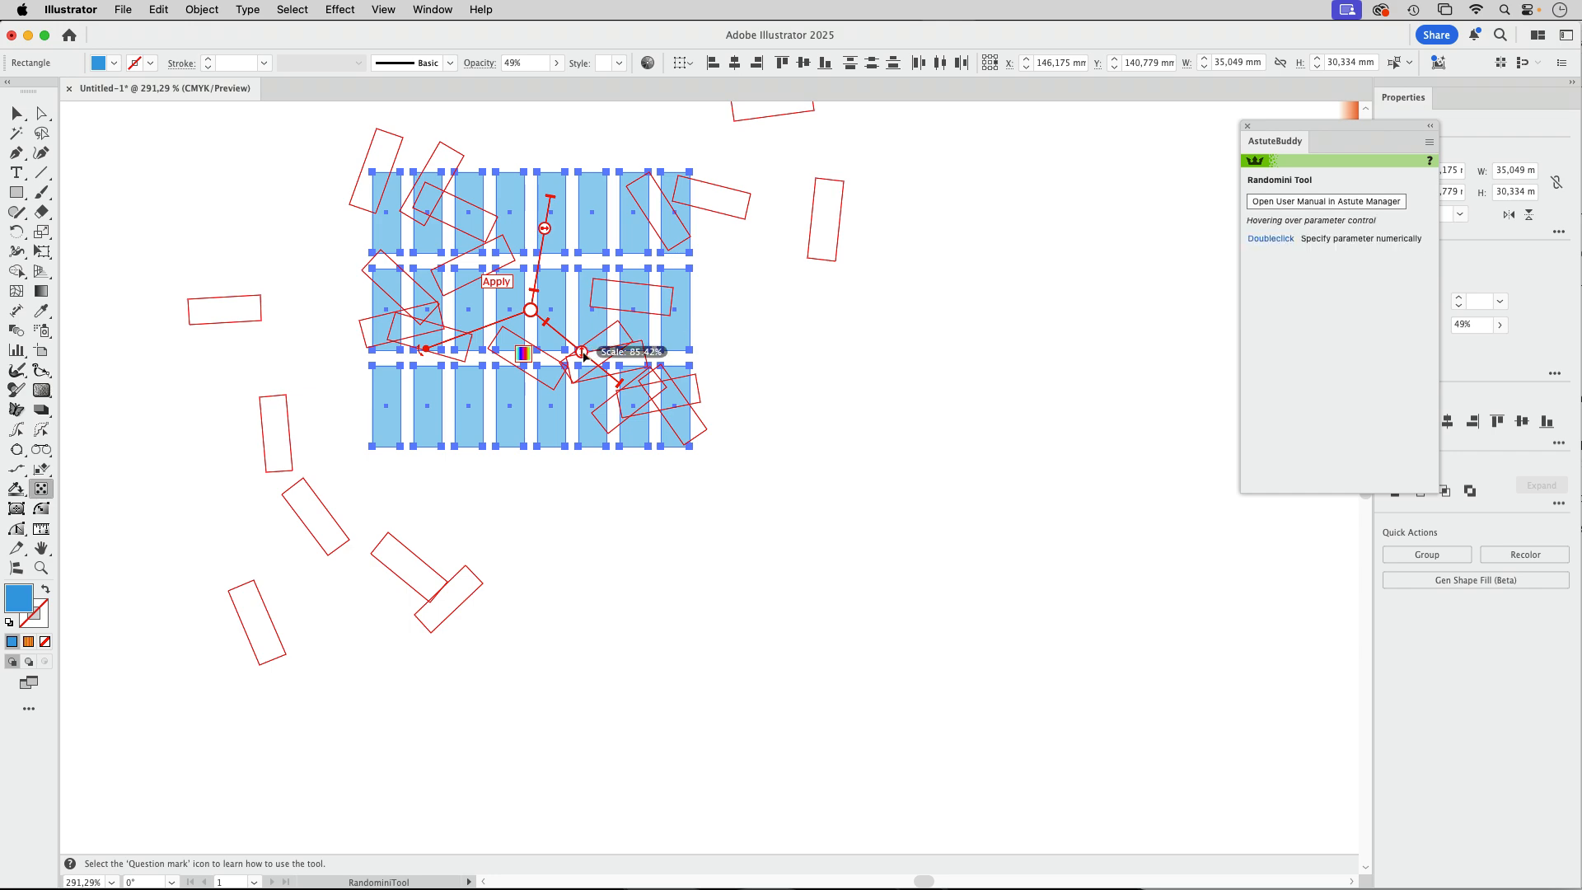
pyautogui.moveTo(582, 356); pyautogui.dragTo(582, 356)
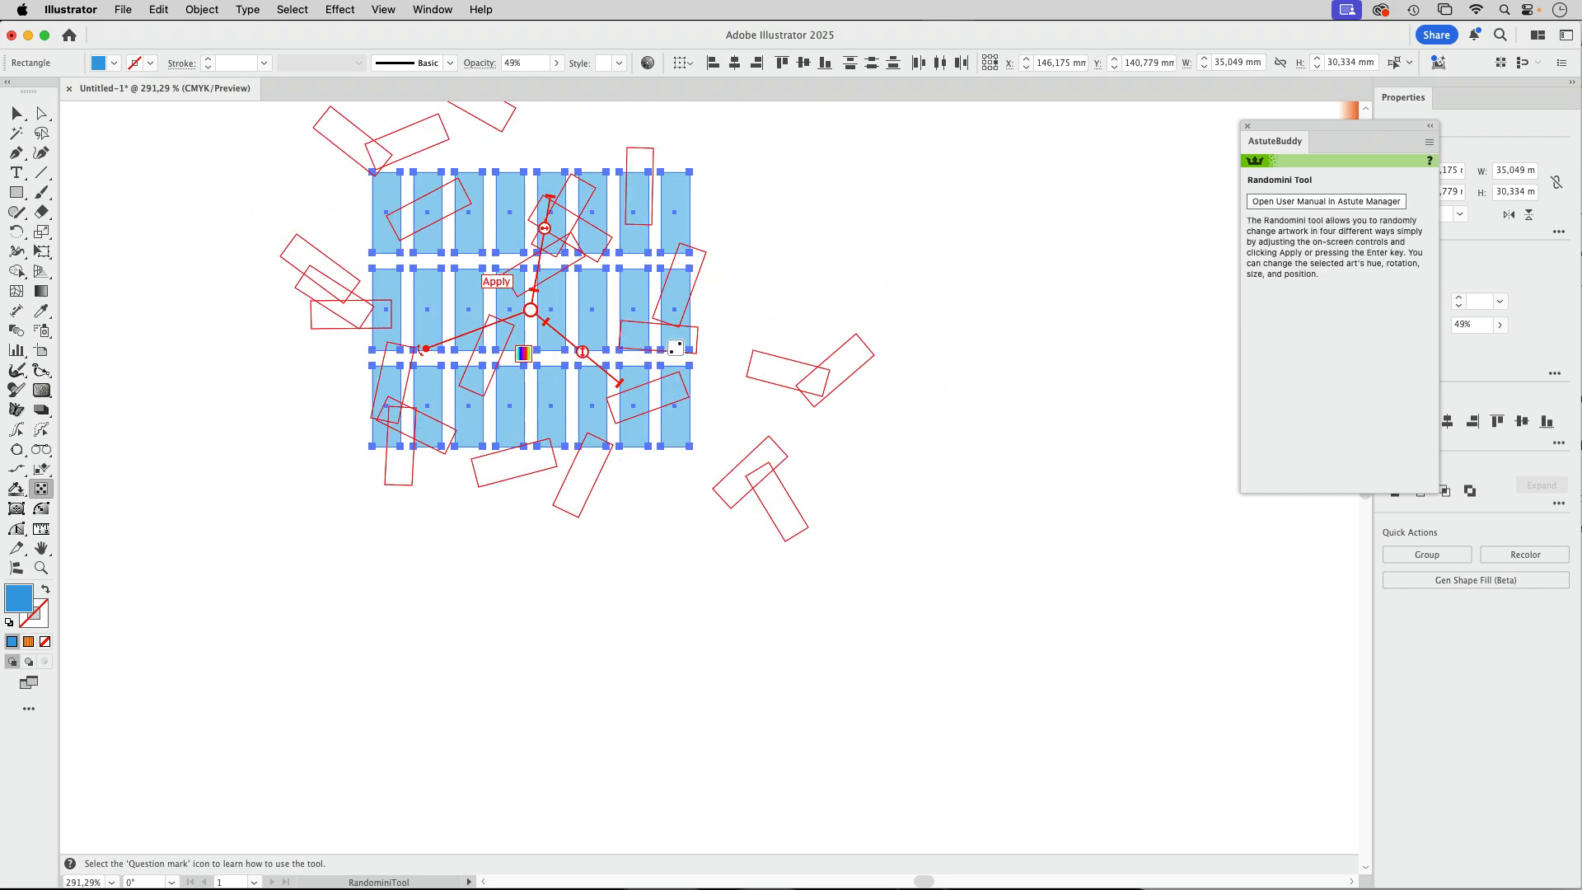
# Randomize the hues of the selected rectangles and apply the Randomini changes
pyautogui.click(524, 355)
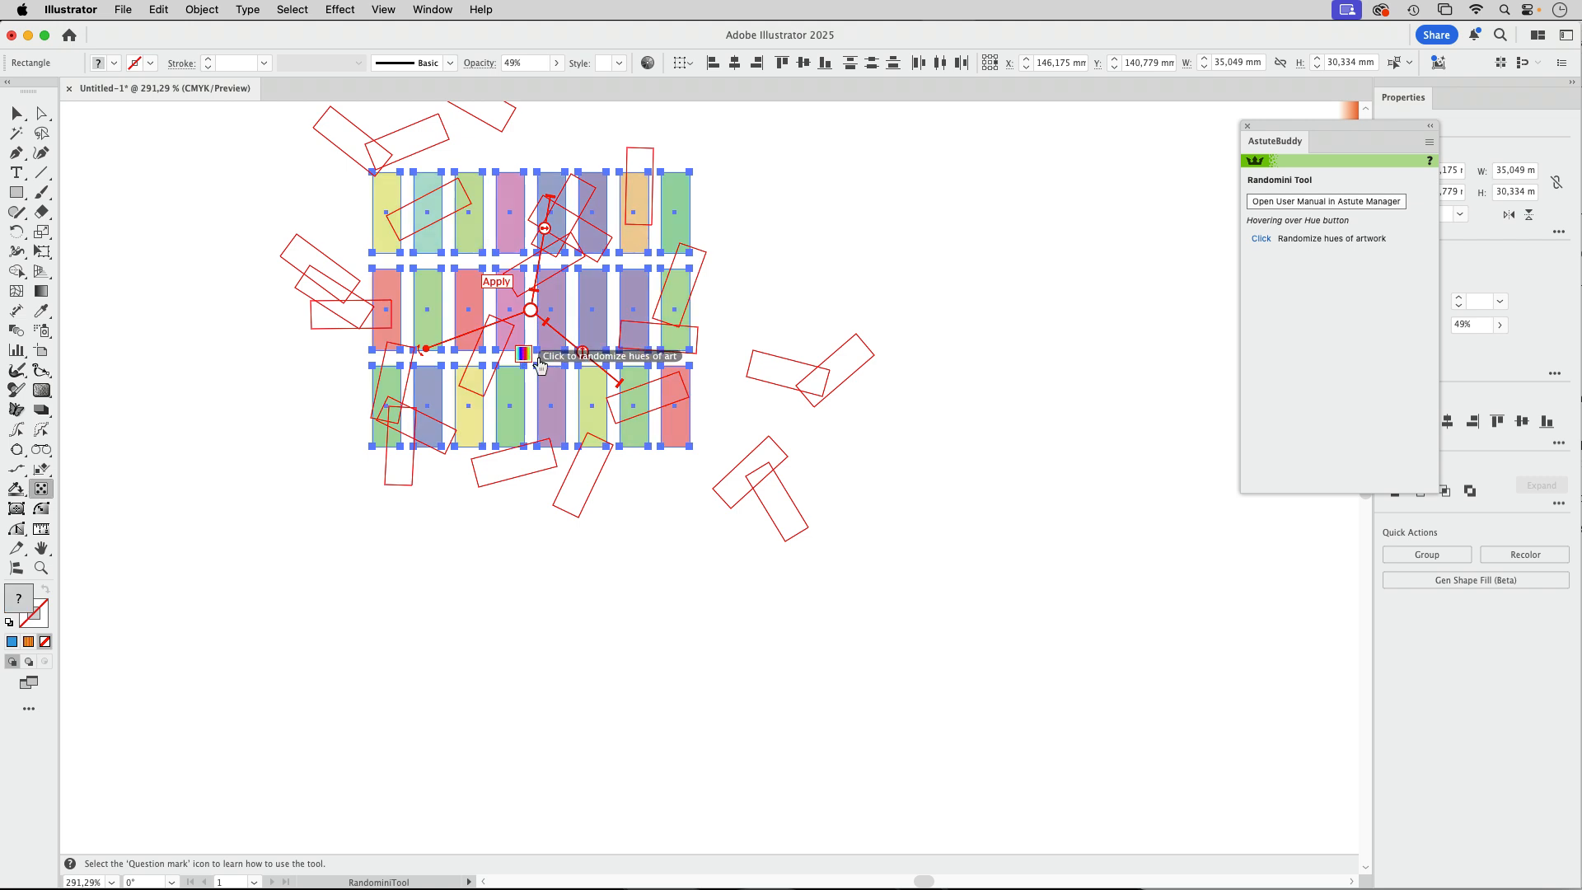
pyautogui.click(497, 283)
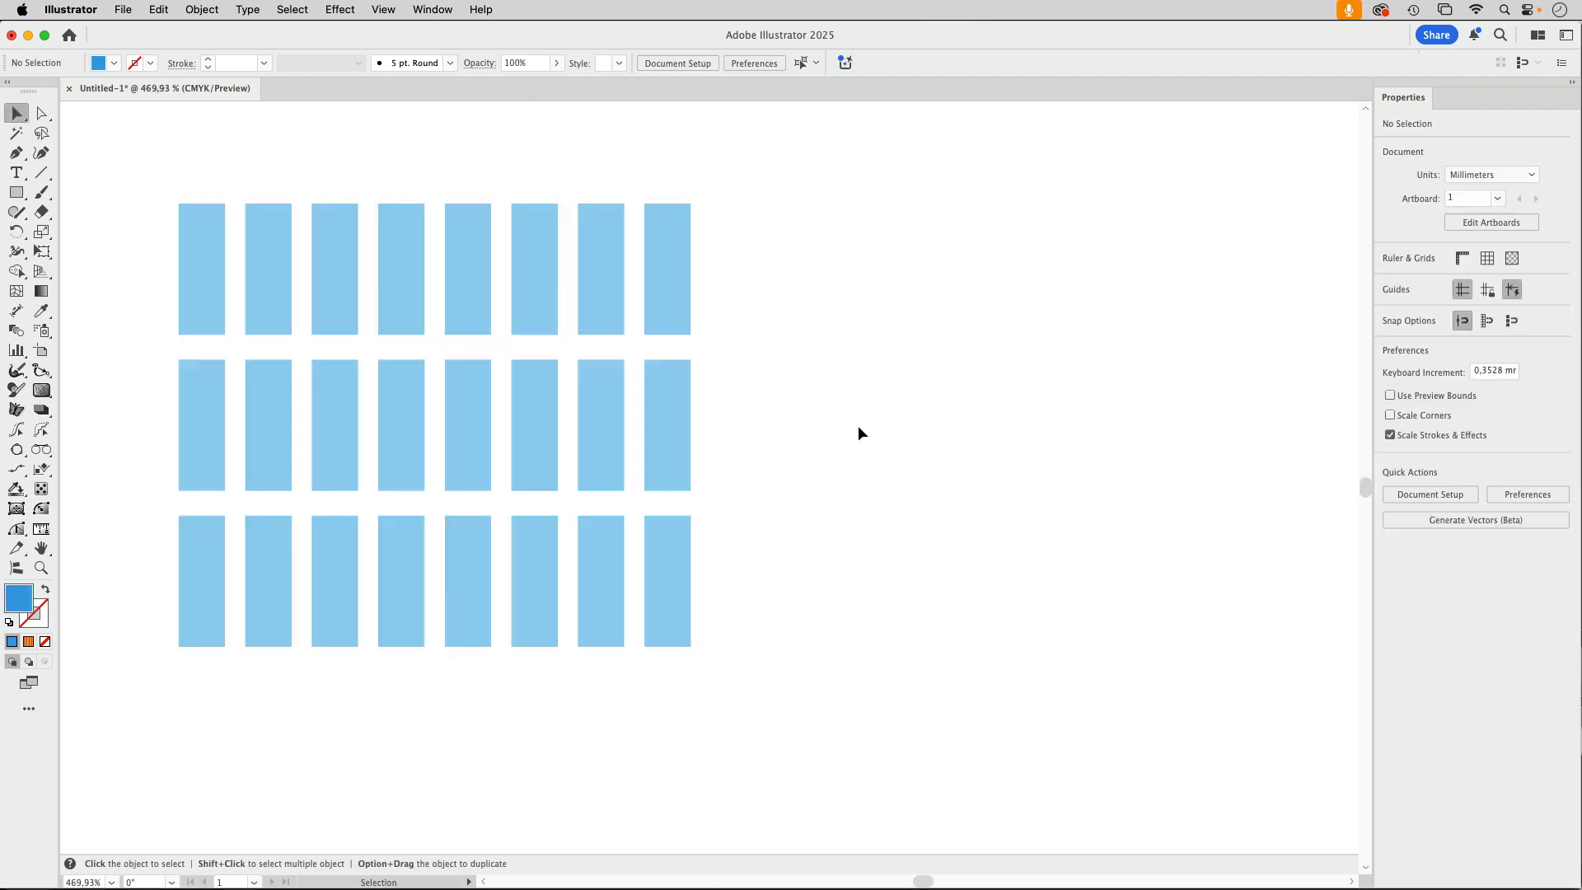
# Add a Color Randomizer effect to the rectangle group with hue variation 90, saturation variation 85 and lightness variation 56
pyautogui.click(670, 313)
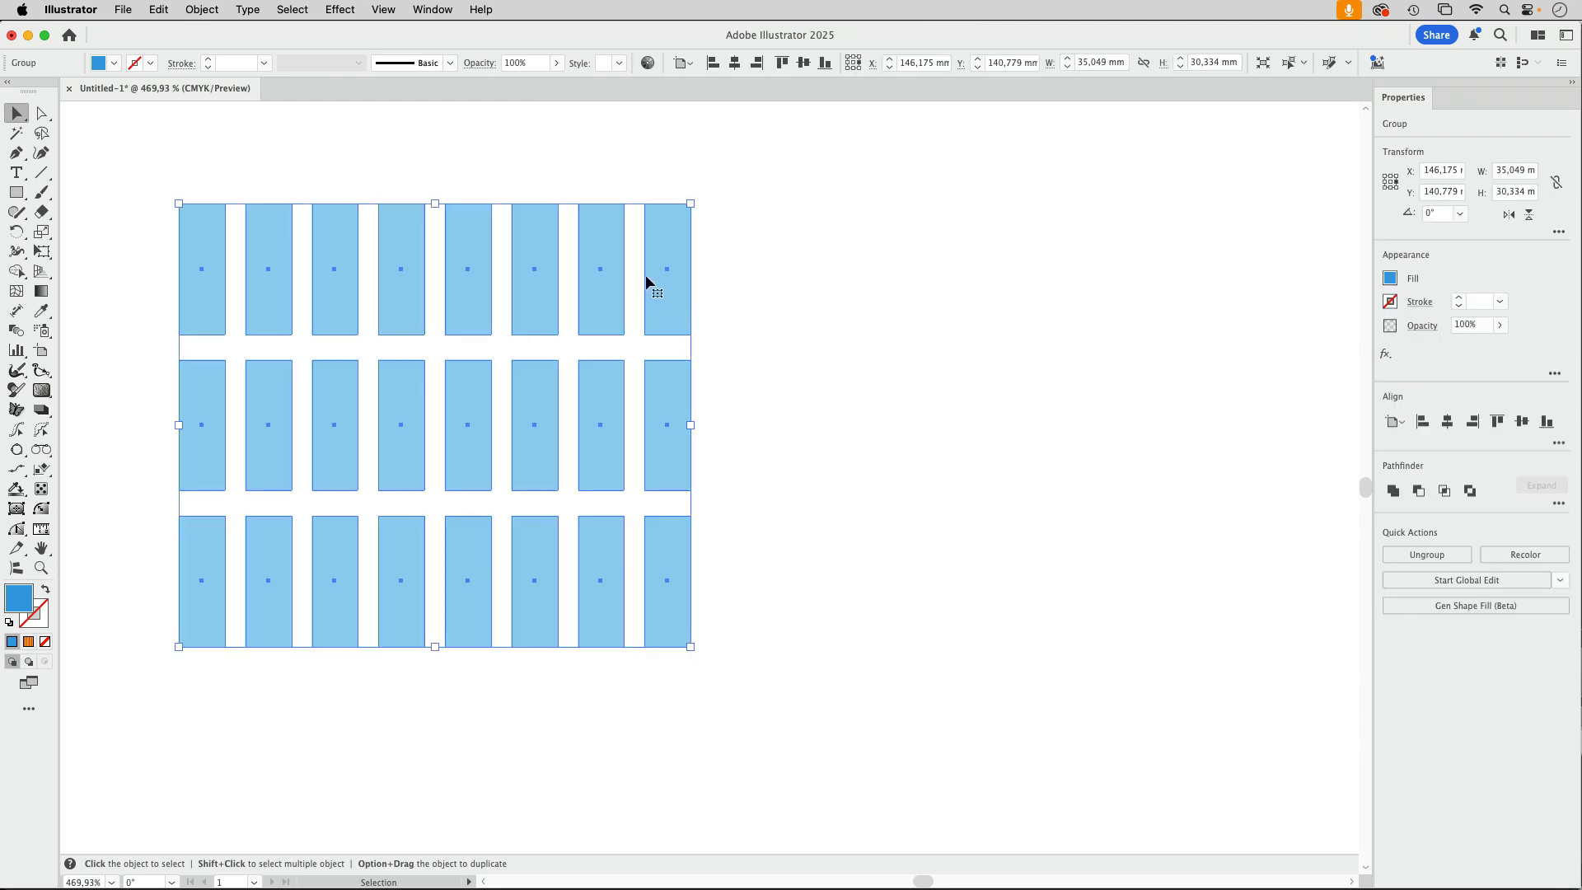
pyautogui.click(340, 10)
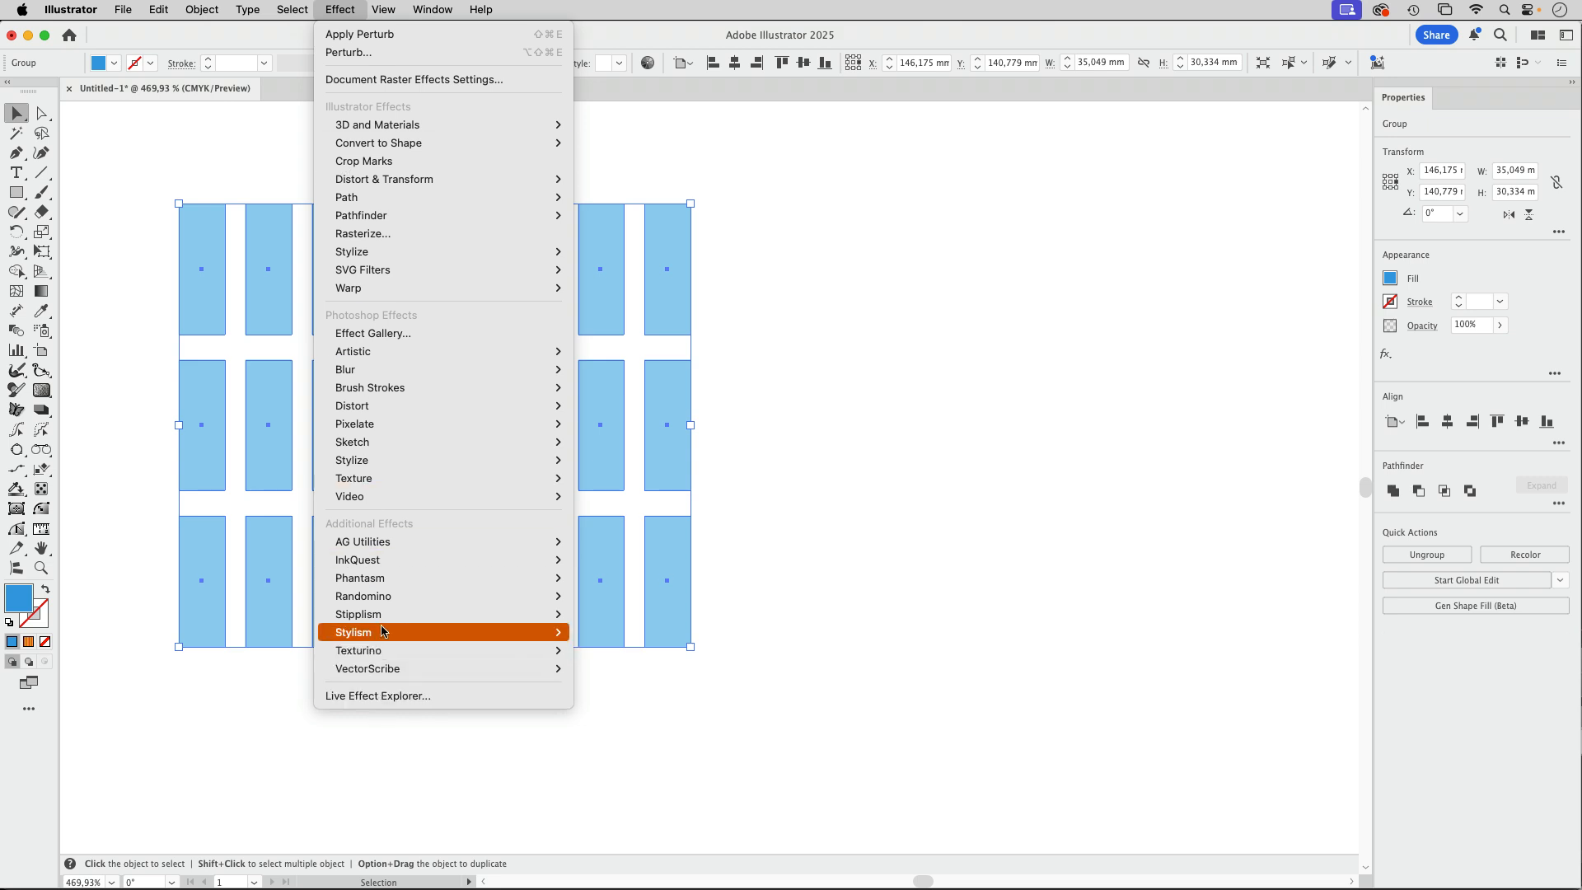
pyautogui.moveTo(384, 600)
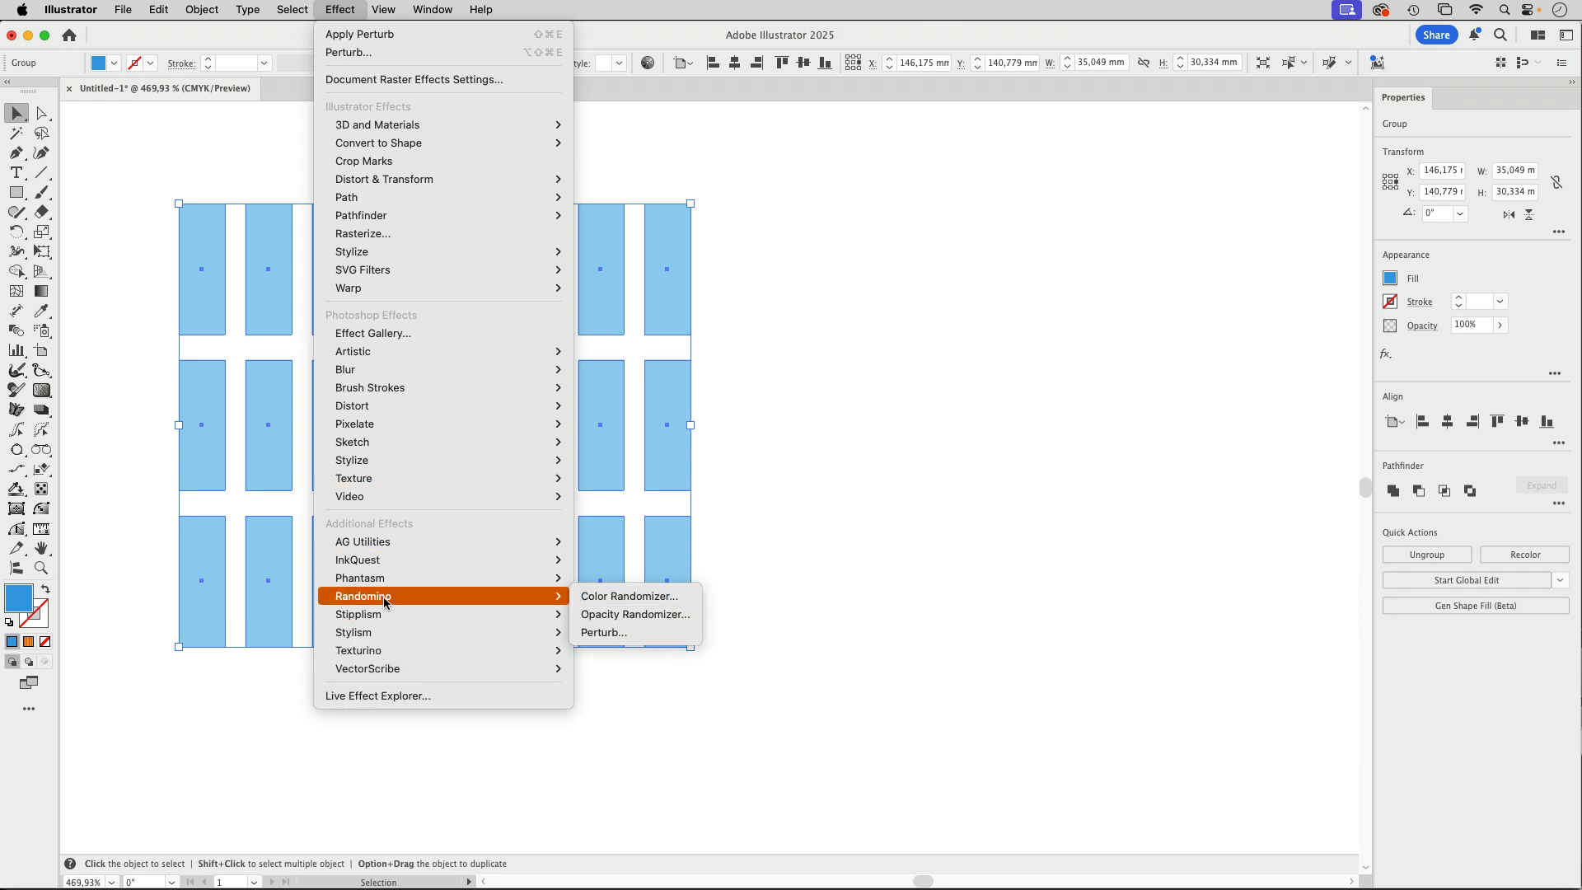
pyautogui.click(627, 597)
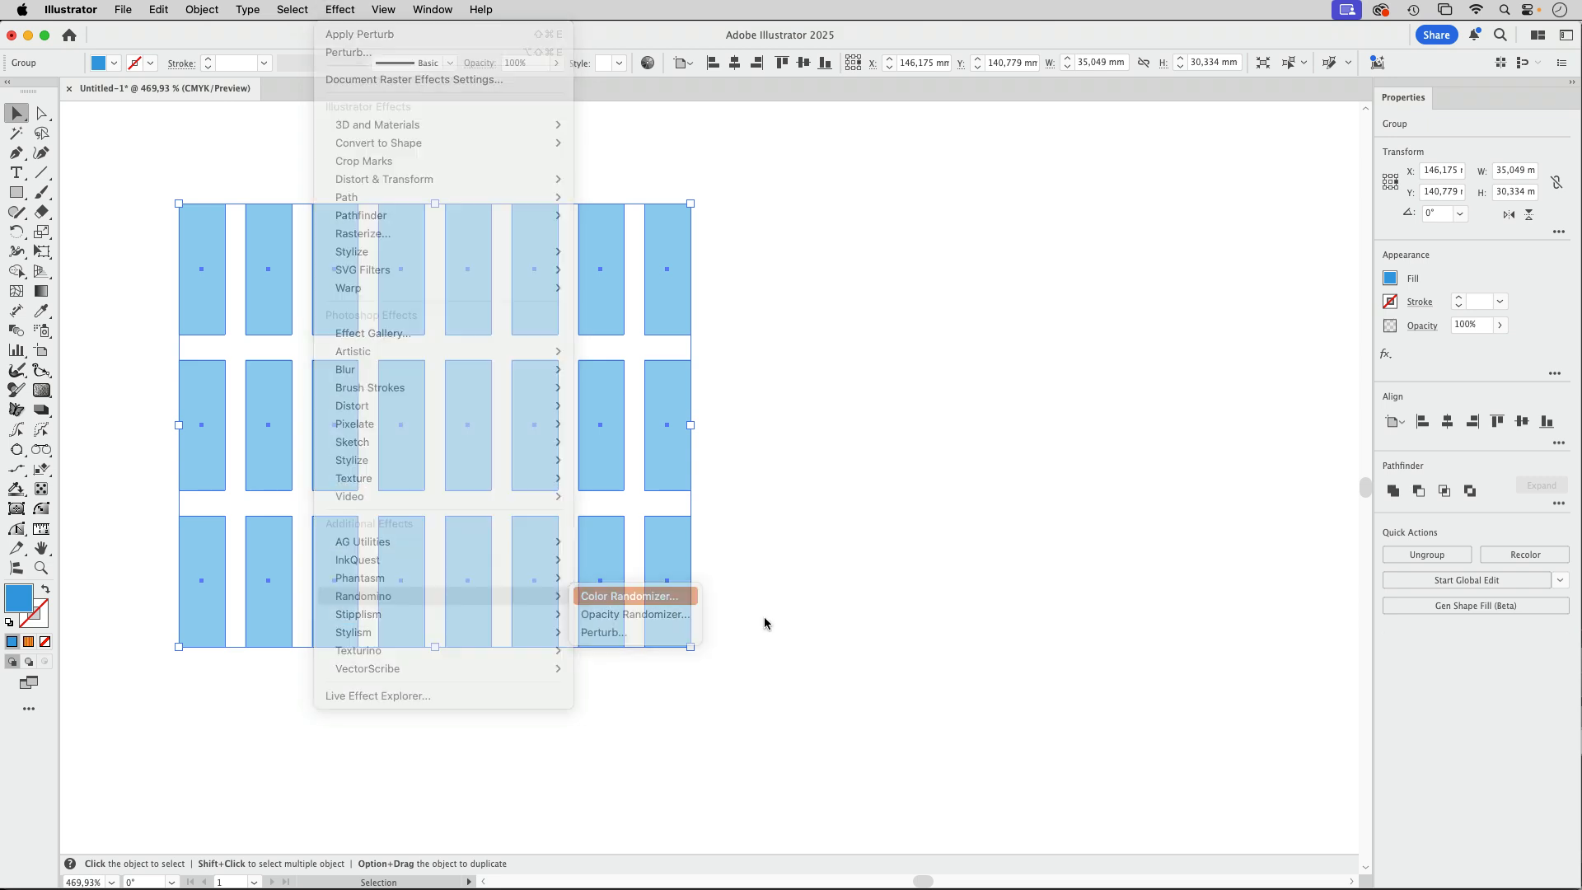
pyautogui.moveTo(1017, 237); pyautogui.dragTo(868, 204)
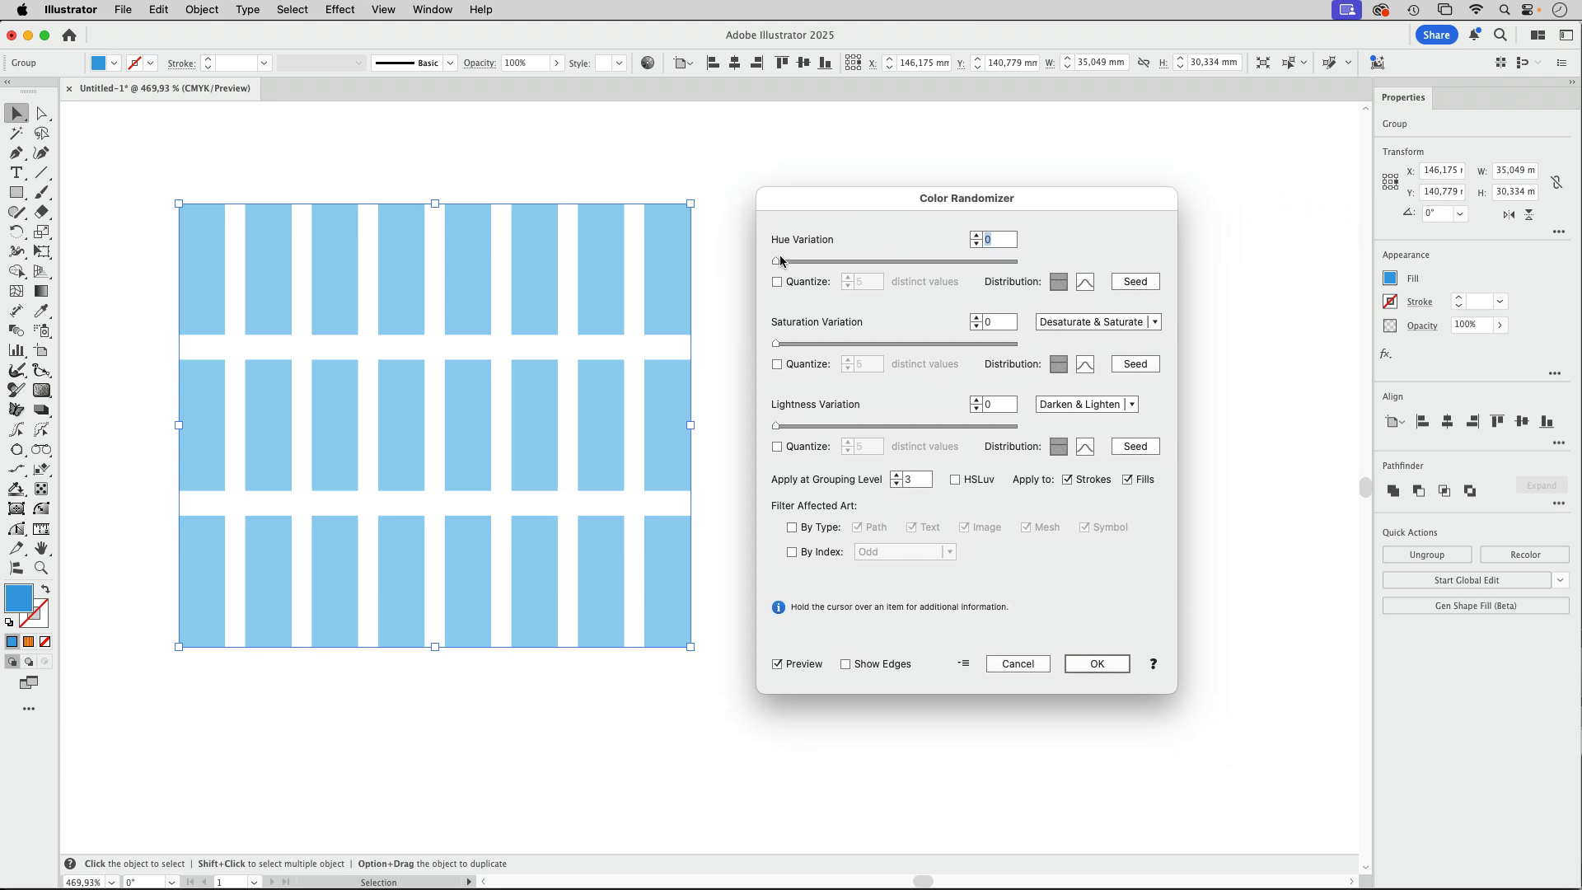
pyautogui.moveTo(775, 261); pyautogui.dragTo(895, 261)
pyautogui.moveTo(775, 343); pyautogui.dragTo(980, 343)
pyautogui.moveTo(776, 426); pyautogui.dragTo(911, 426)
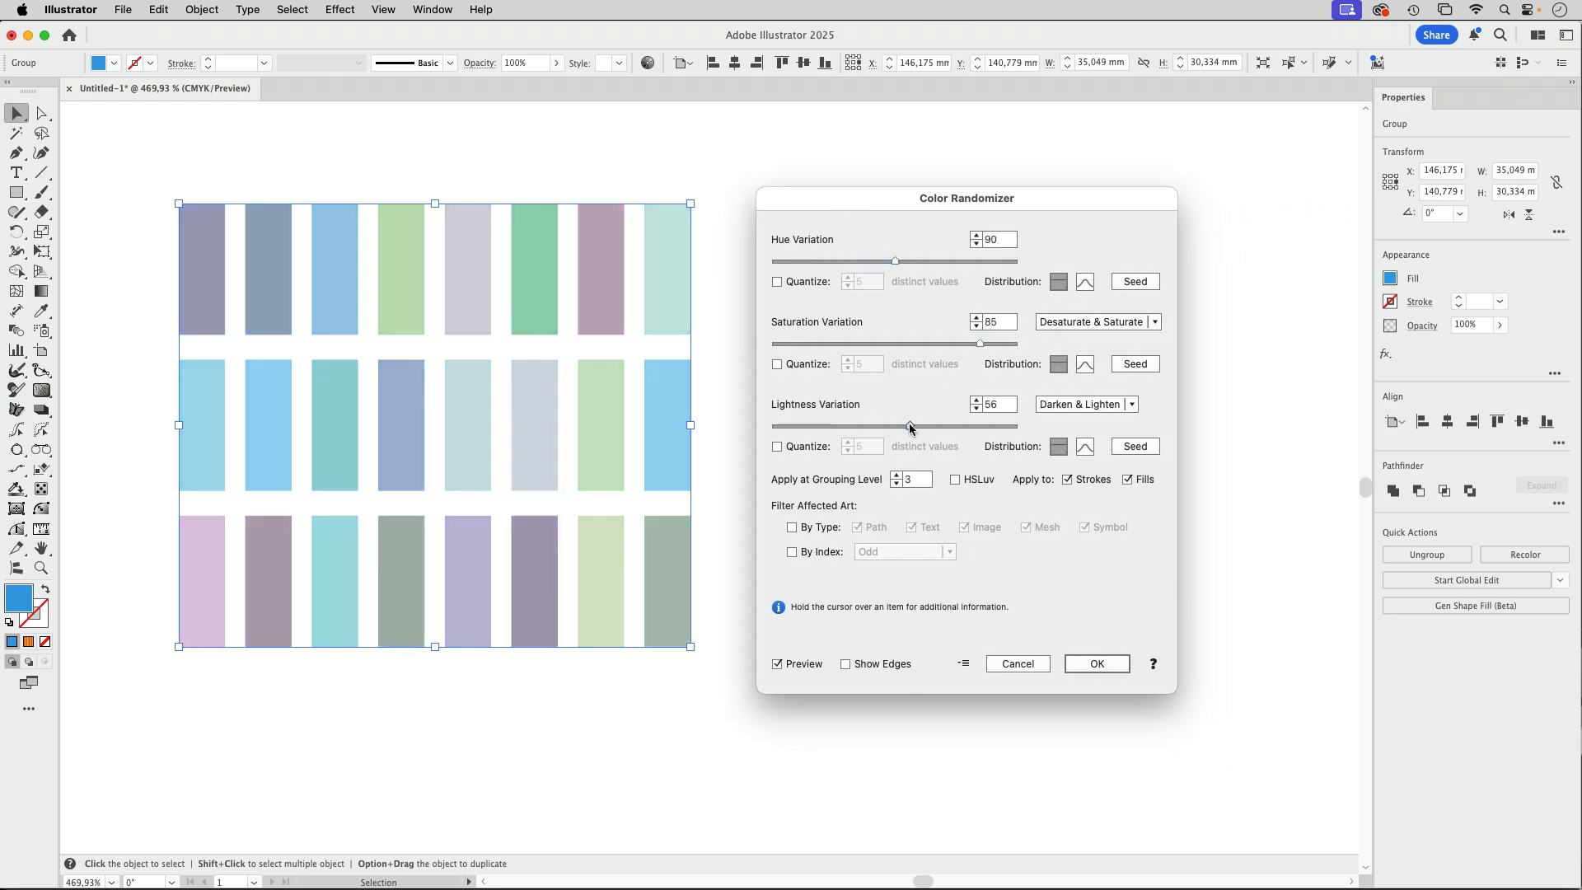
# Raise the Color Randomizer's hue variation to 172, reduce the lightness variation to 0, and apply the effect
pyautogui.moveTo(774, 288)
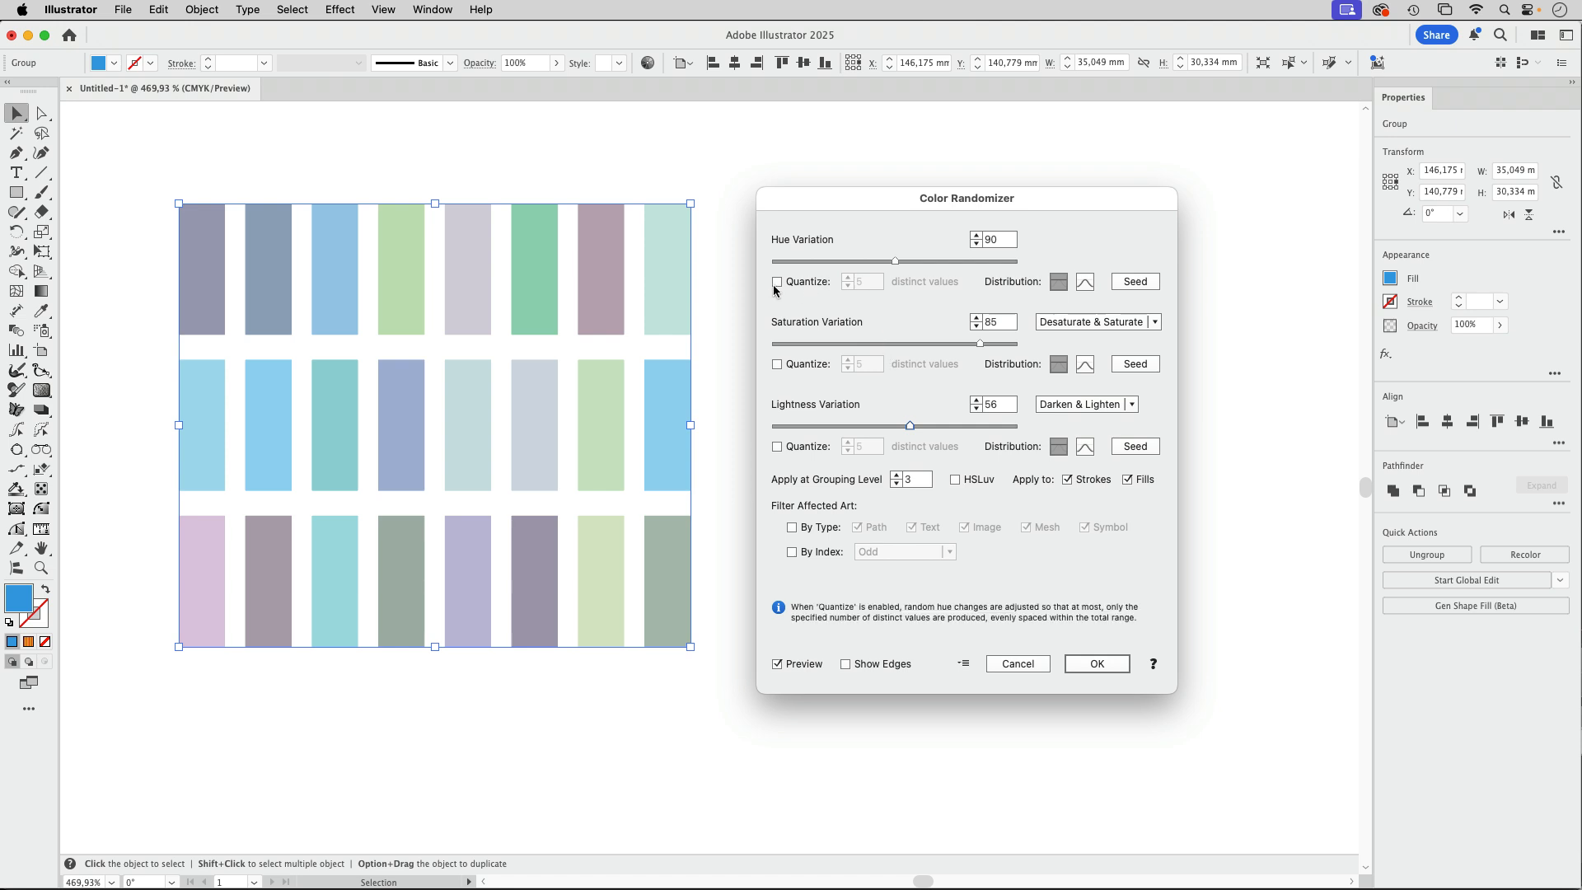
pyautogui.moveTo(906, 261); pyautogui.dragTo(1000, 262)
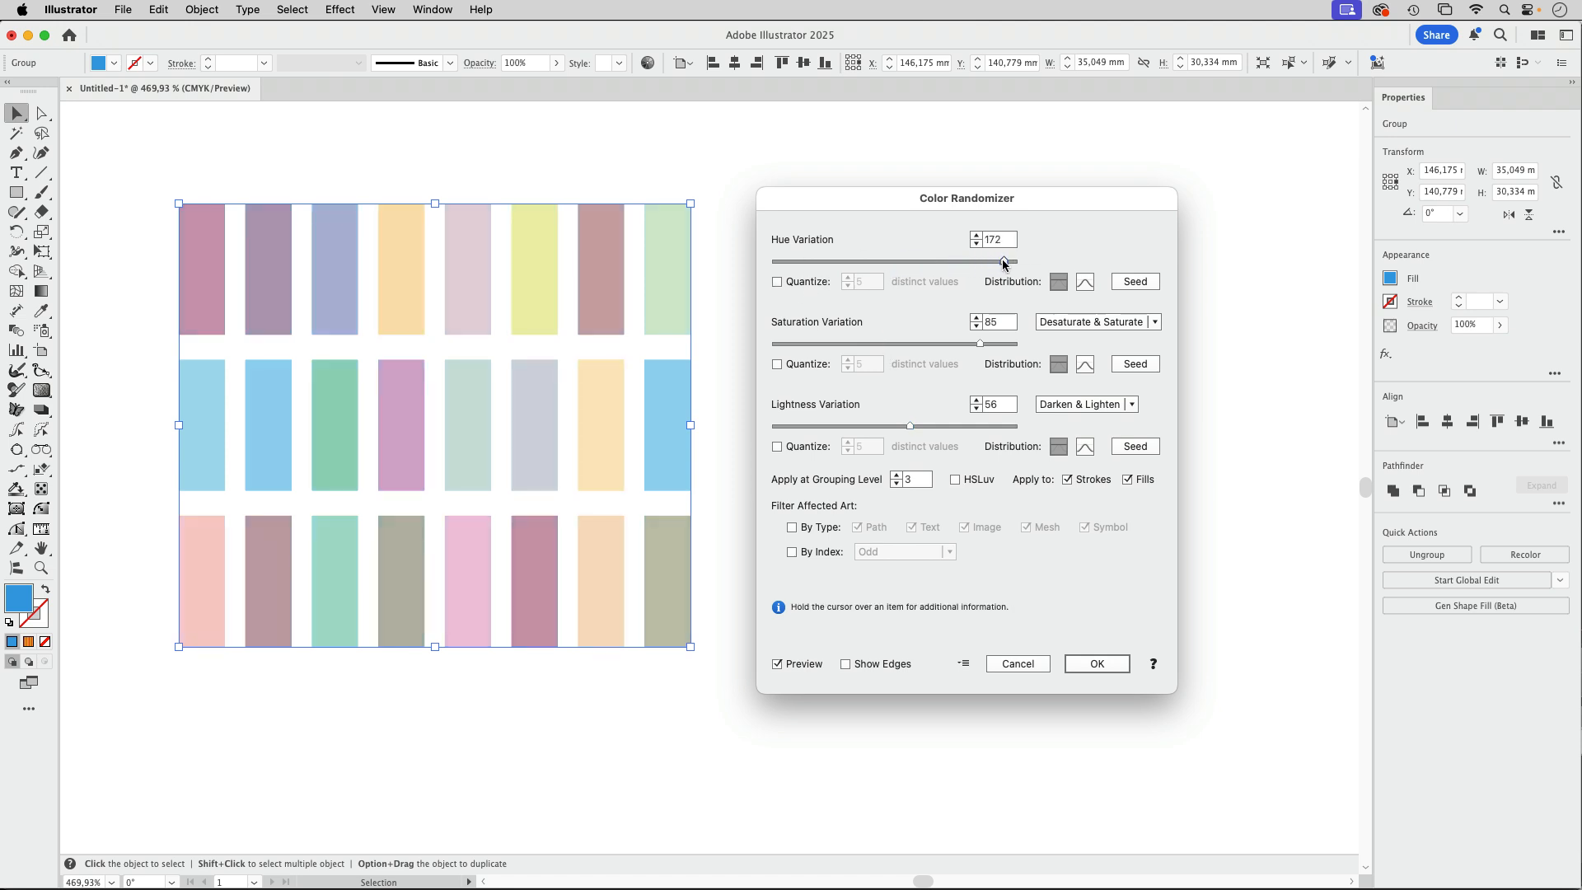
pyautogui.moveTo(910, 426); pyautogui.dragTo(768, 447)
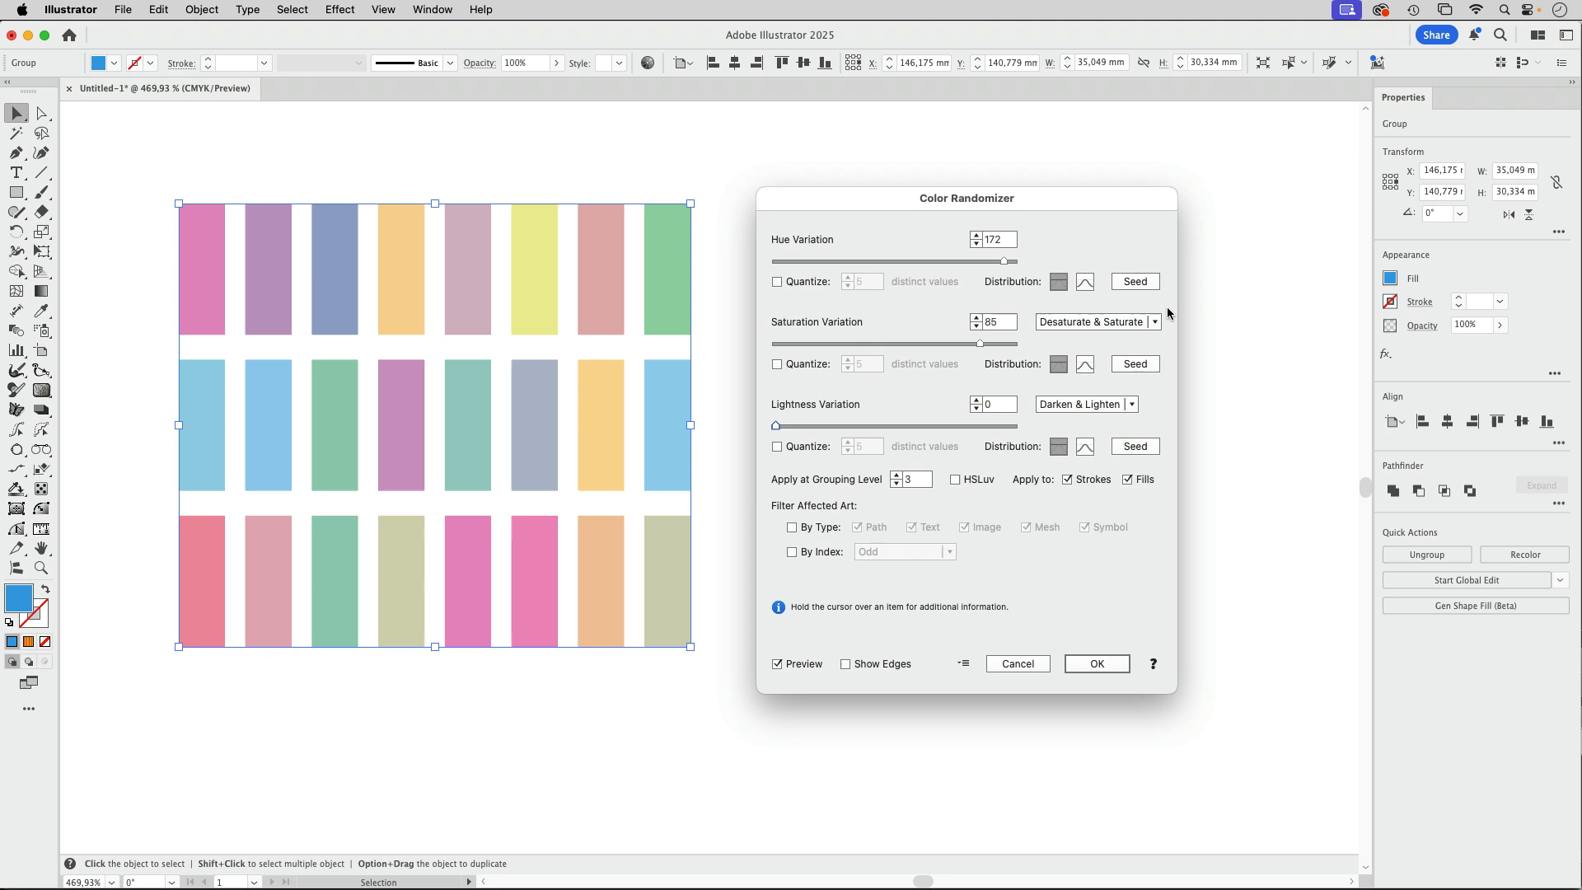
pyautogui.click(1095, 667)
# Show the group's appearance attributes and toggle the Color Randomizer effect's visibility, leaving it hidden
pyautogui.click(435, 11)
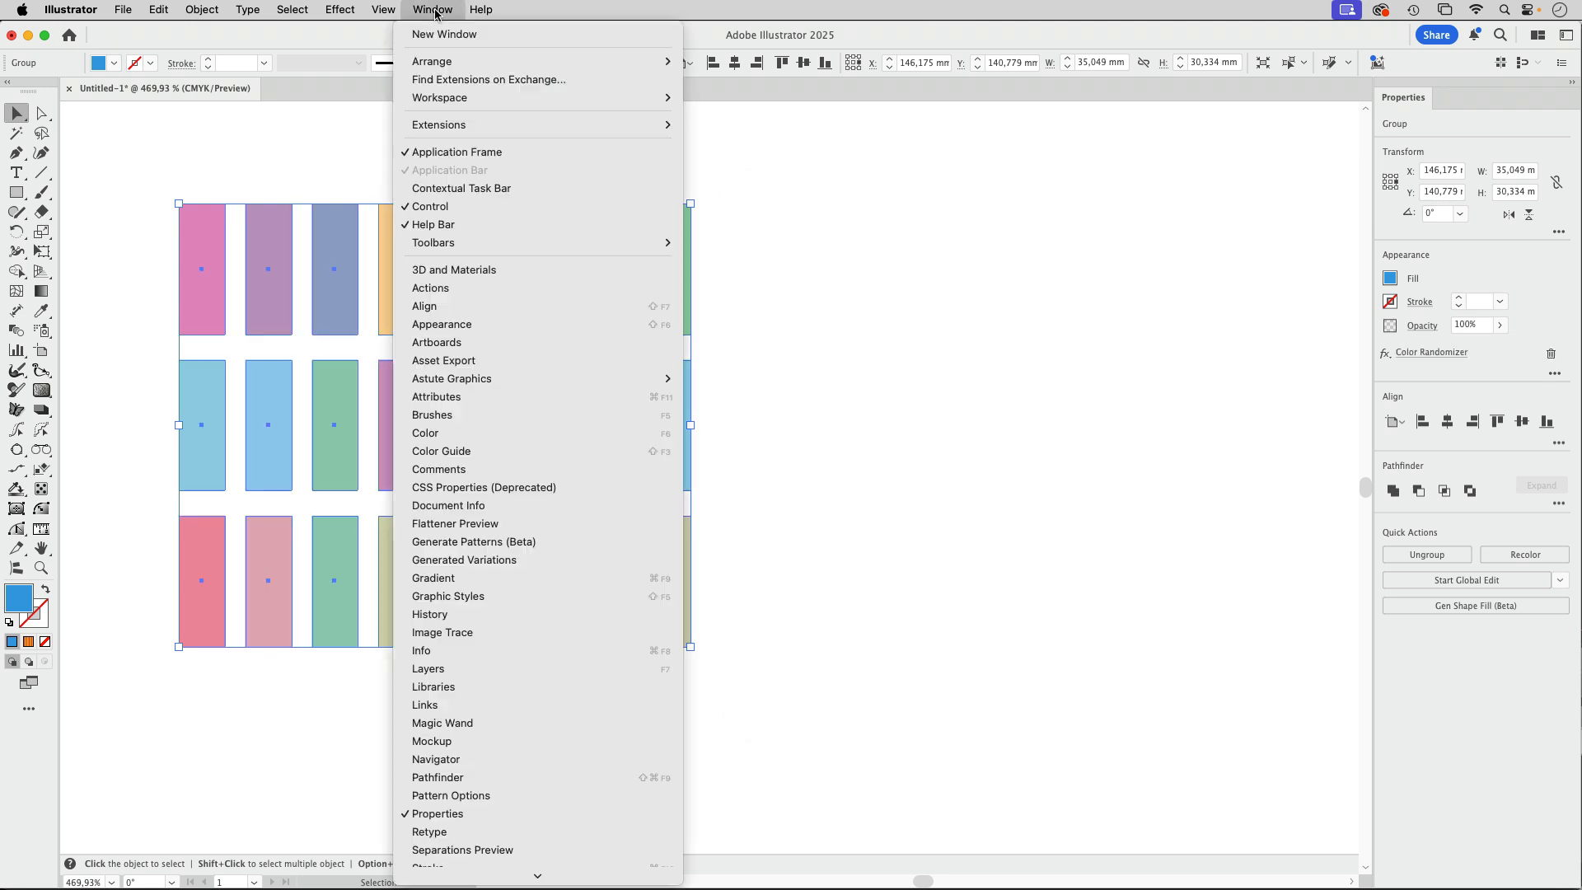
pyautogui.click(442, 324)
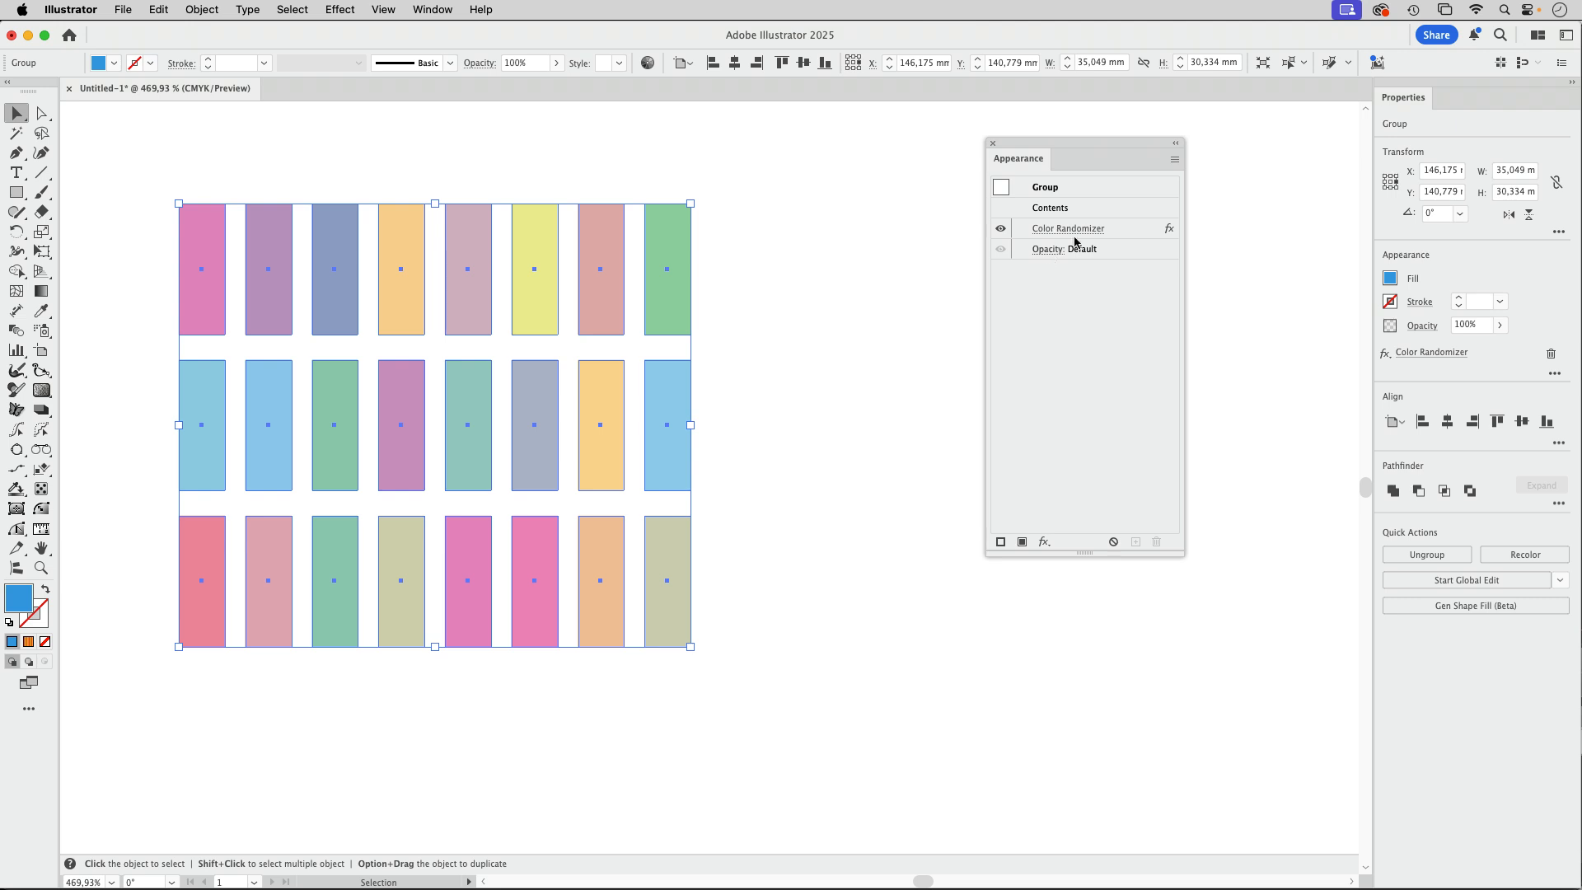
pyautogui.click(1000, 229)
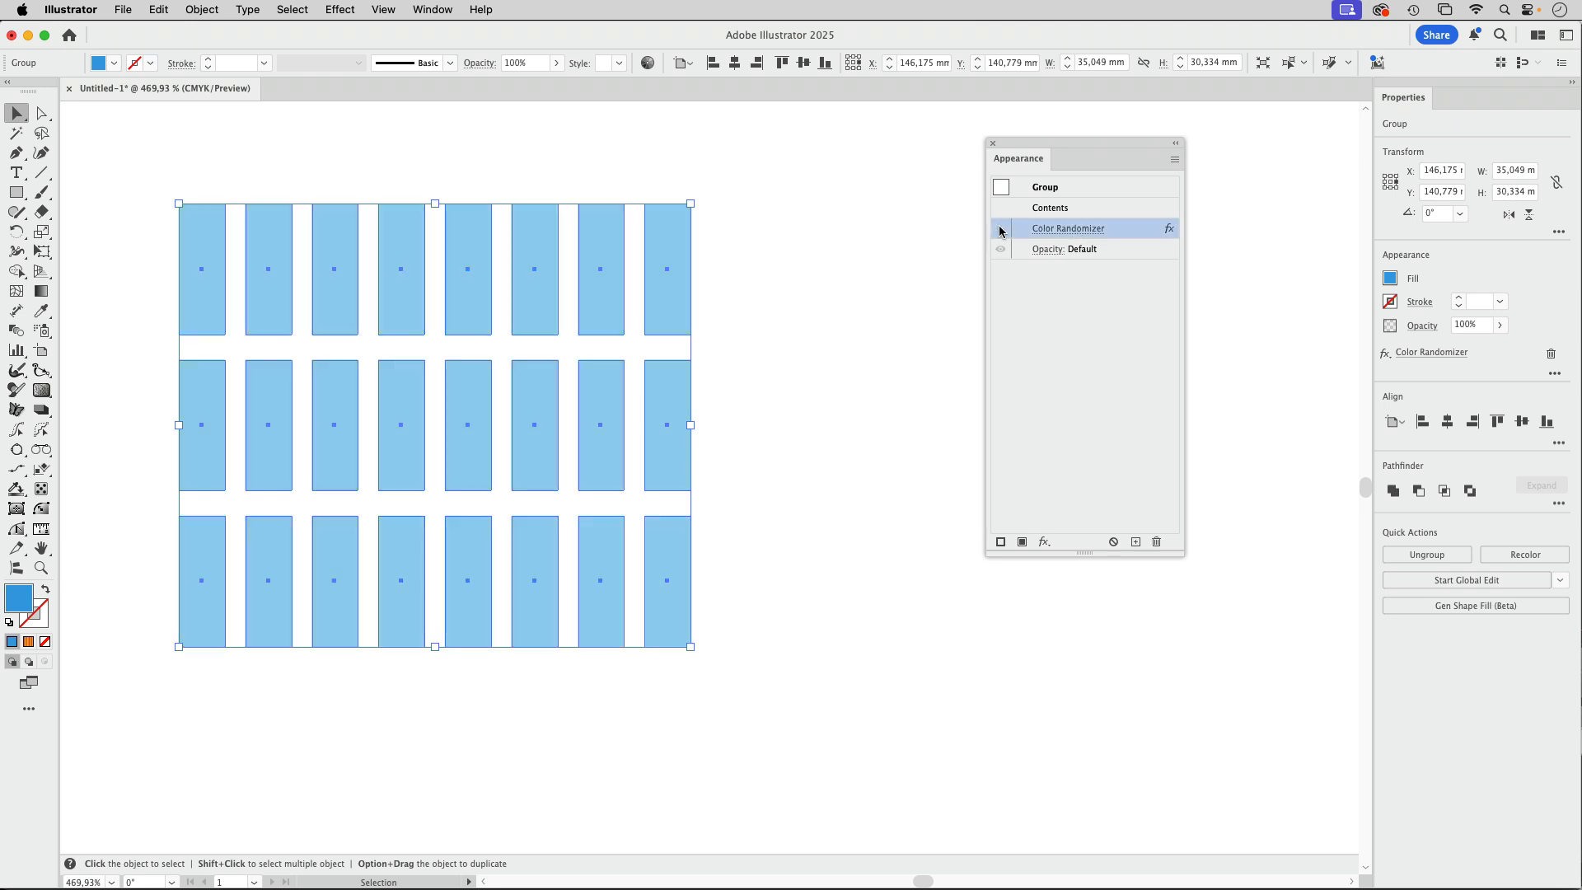
pyautogui.click(1000, 229)
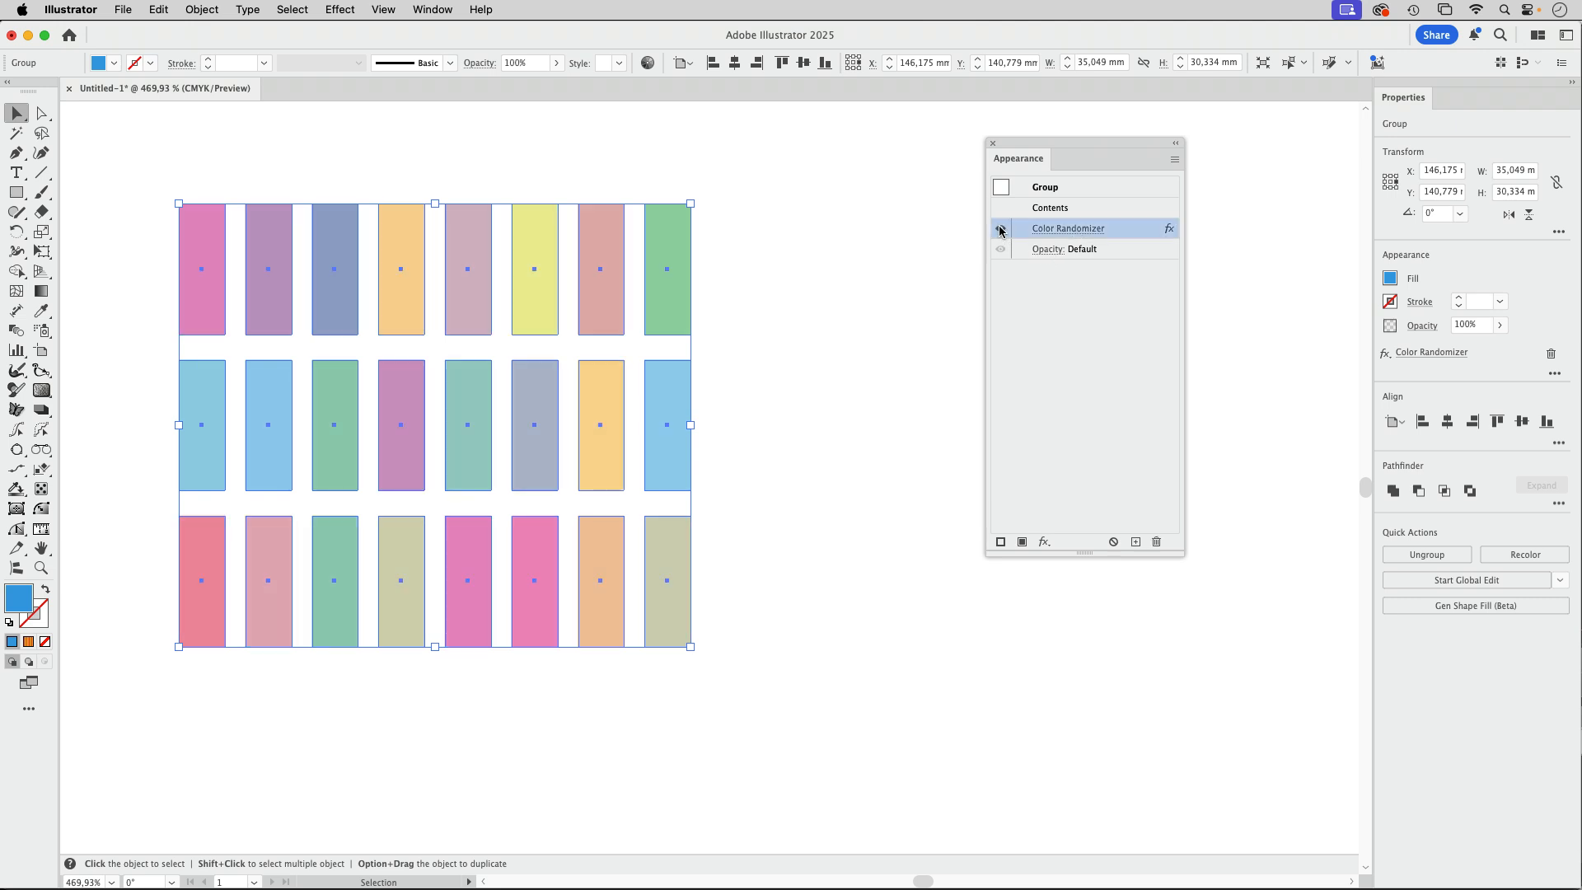
pyautogui.click(1001, 230)
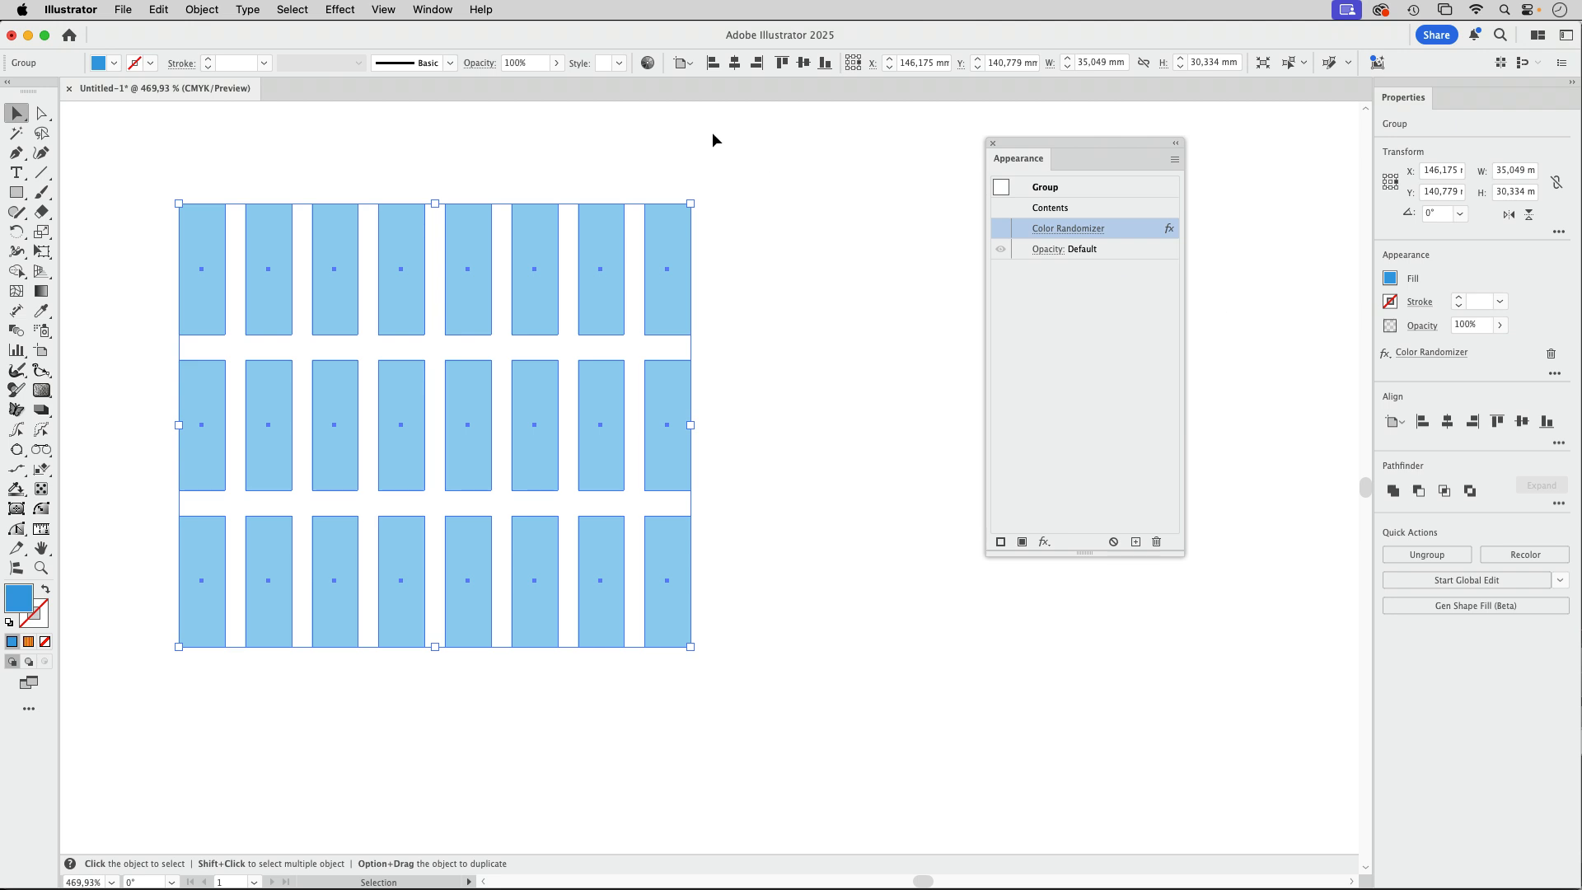
# Apply an Opacity Randomizer effect to the group with variation 99, grouping level 2 and the By Type filter enabled
pyautogui.click(342, 10)
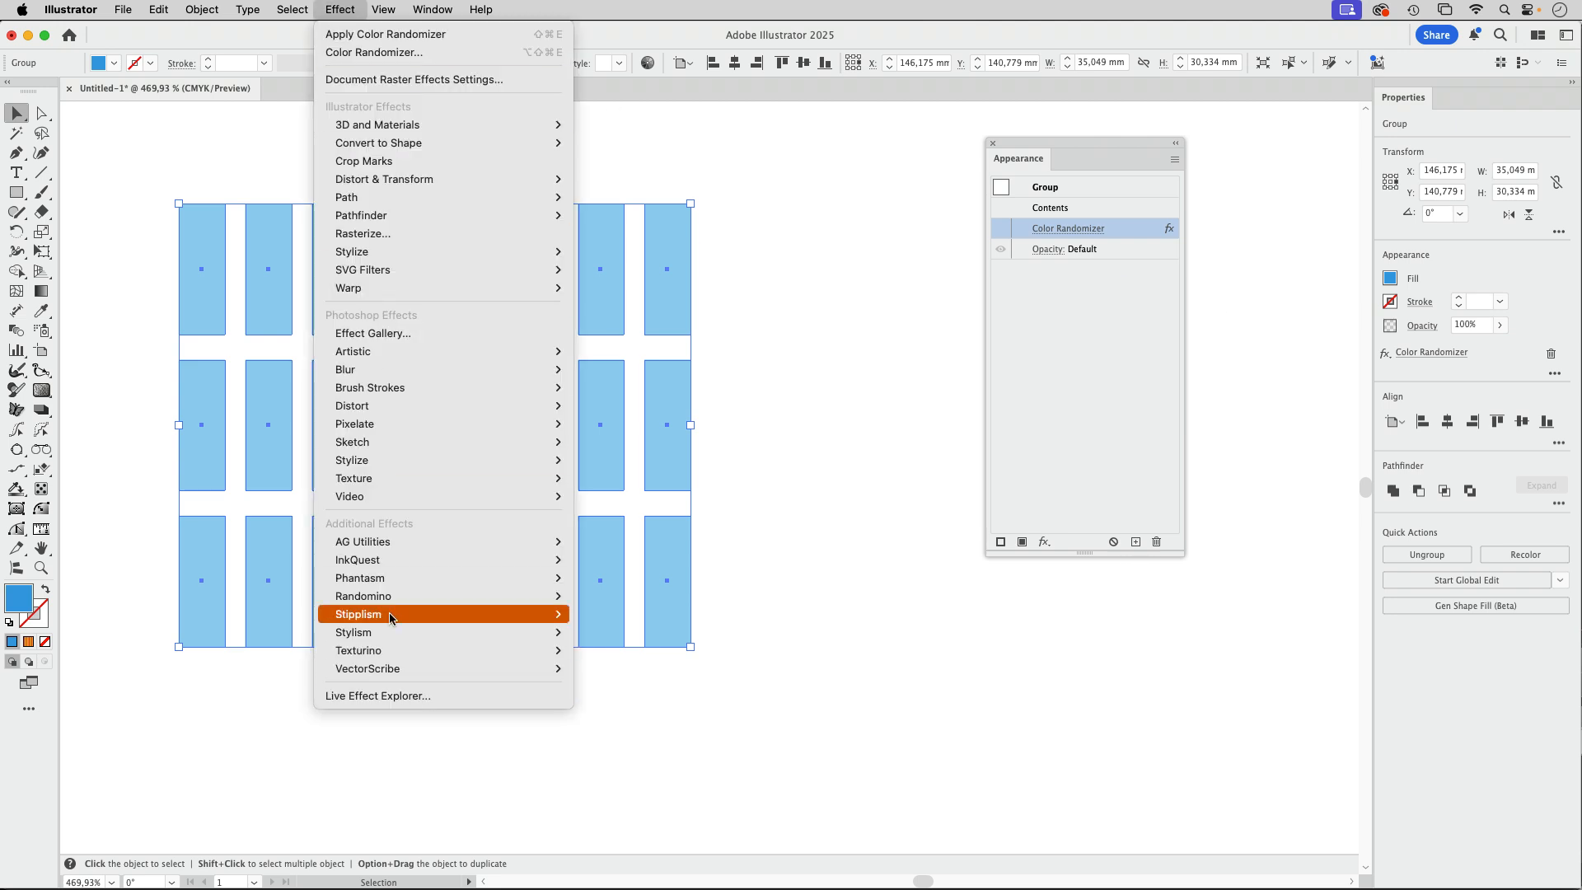
pyautogui.moveTo(393, 597)
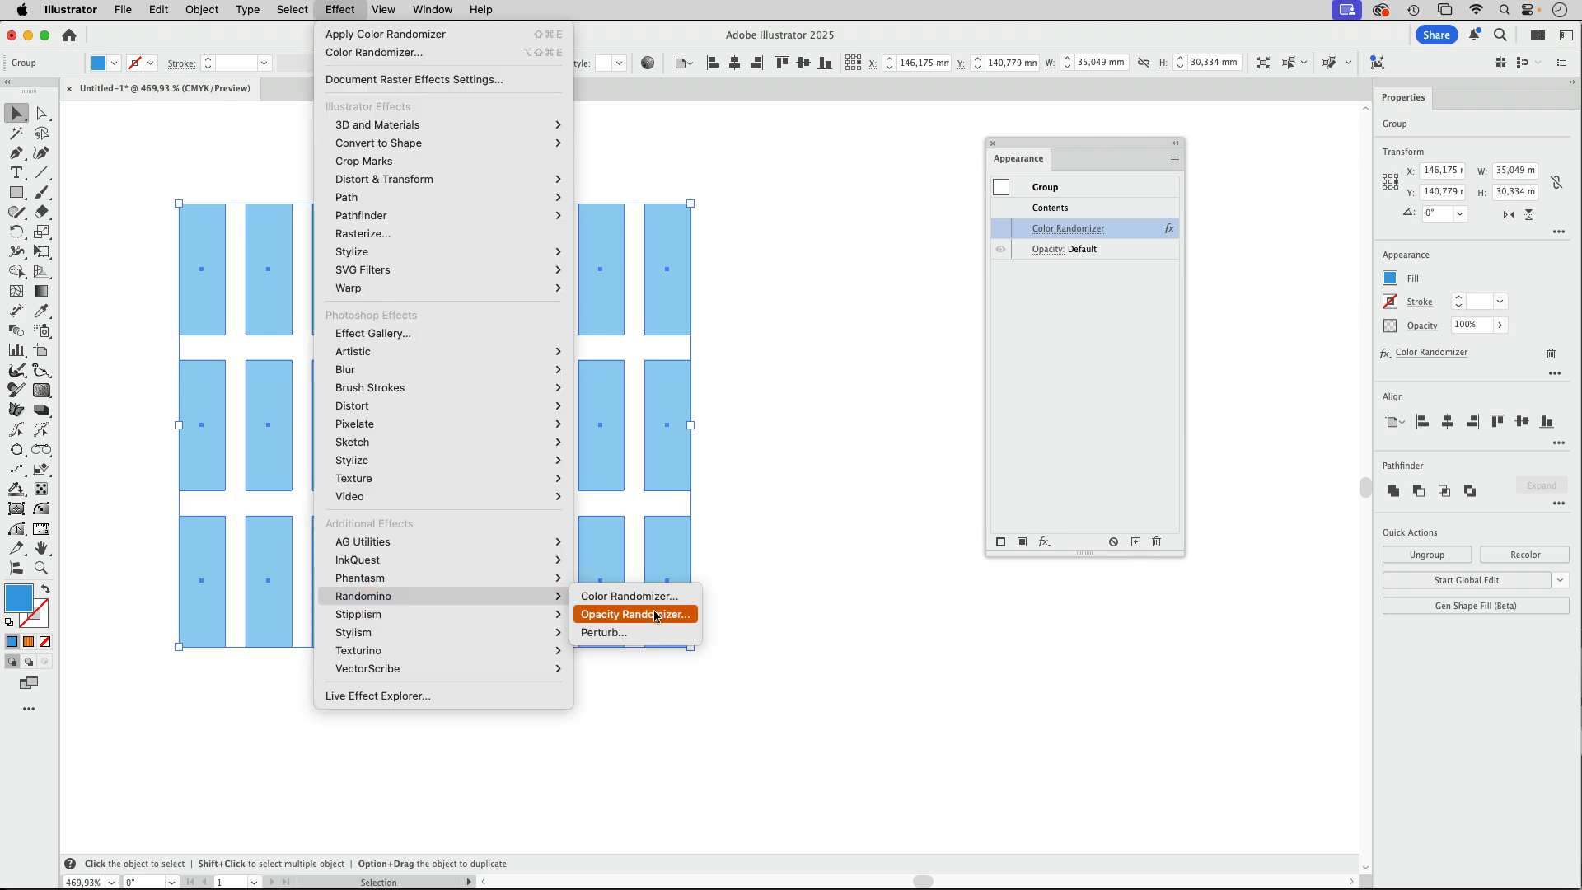
pyautogui.click(681, 620)
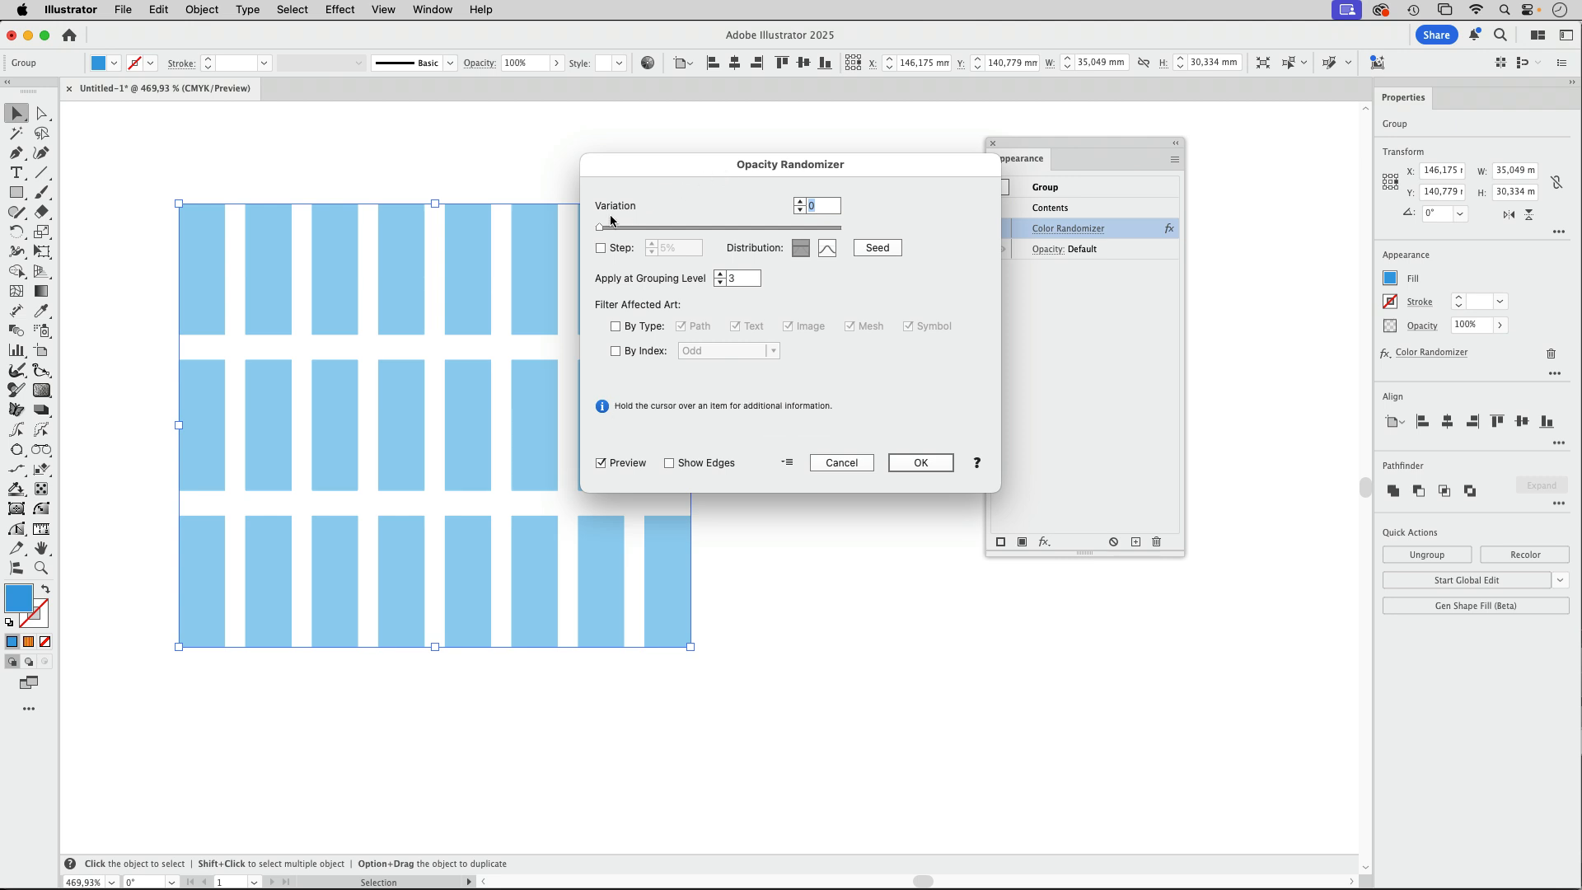
pyautogui.moveTo(599, 228); pyautogui.dragTo(837, 229)
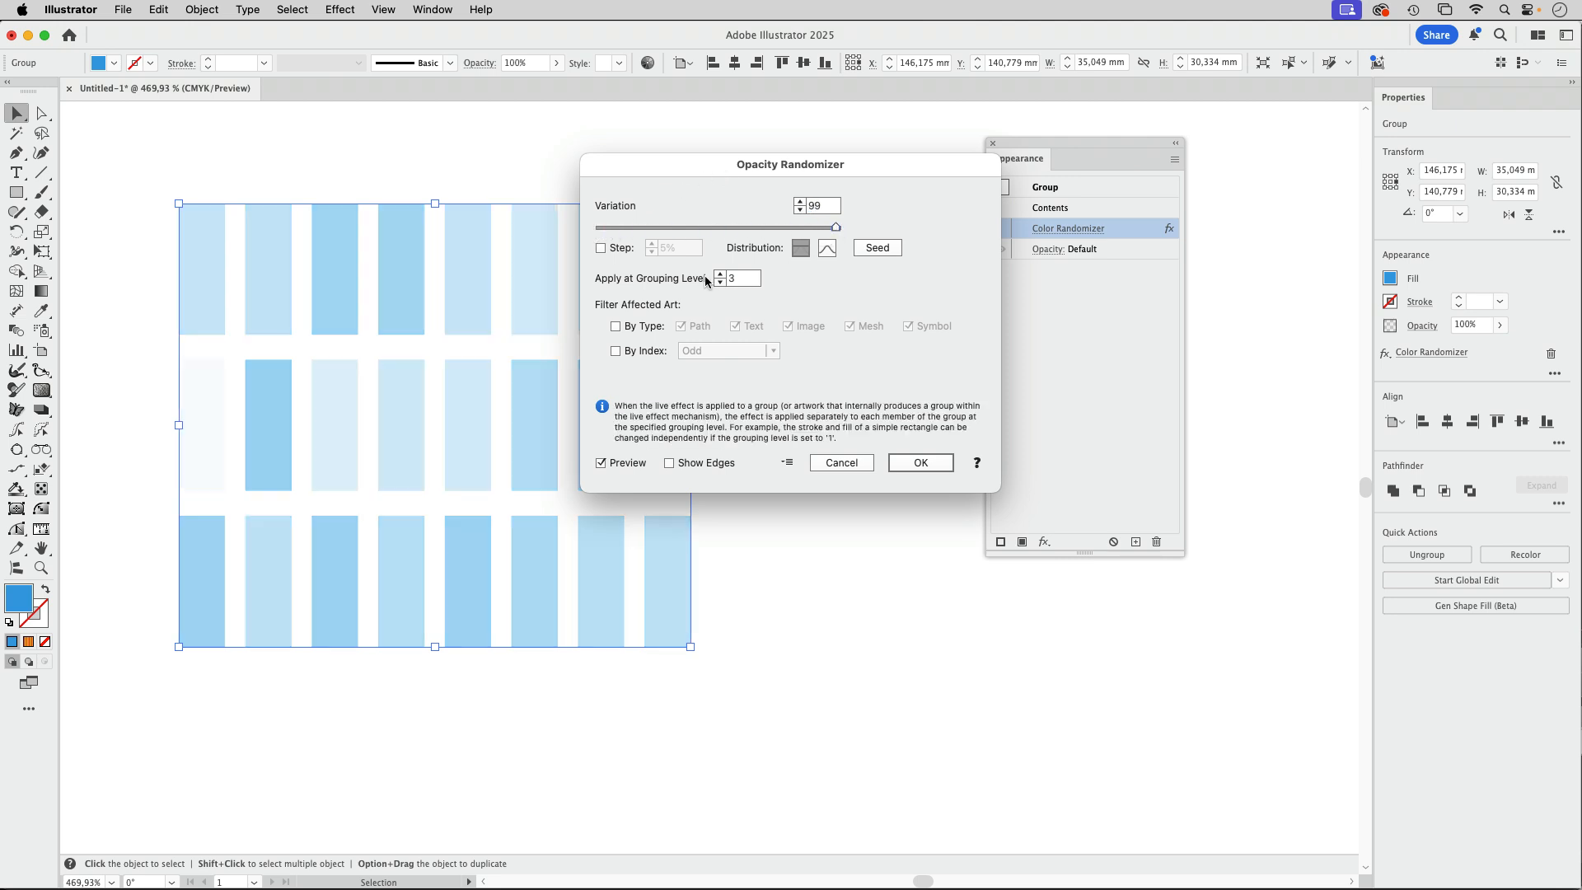
pyautogui.moveTo(704, 281)
pyautogui.click(719, 274)
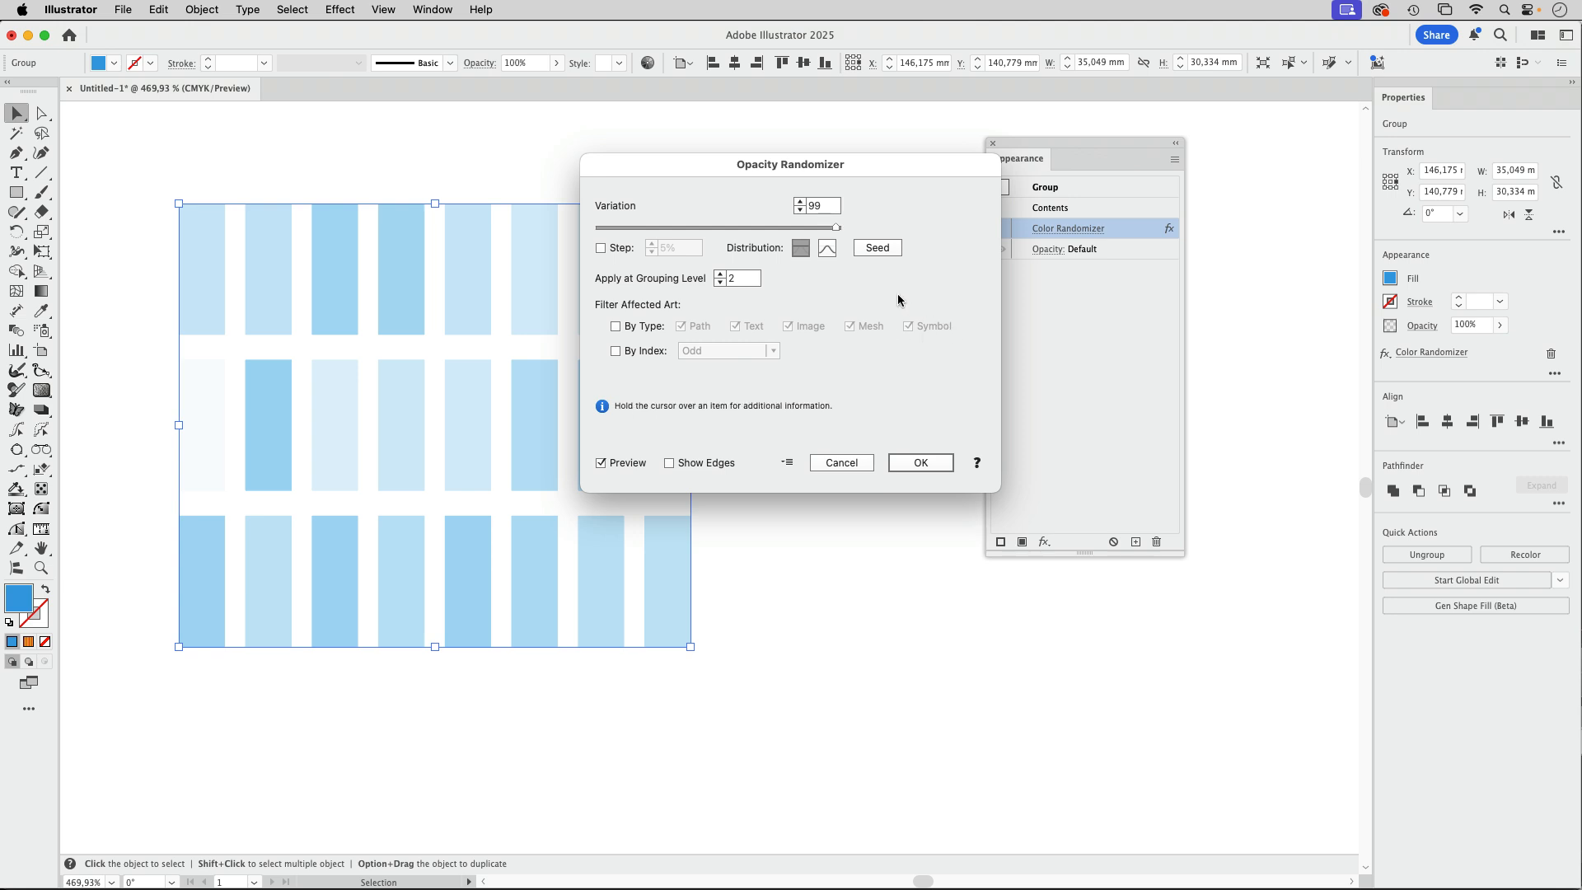
pyautogui.click(615, 327)
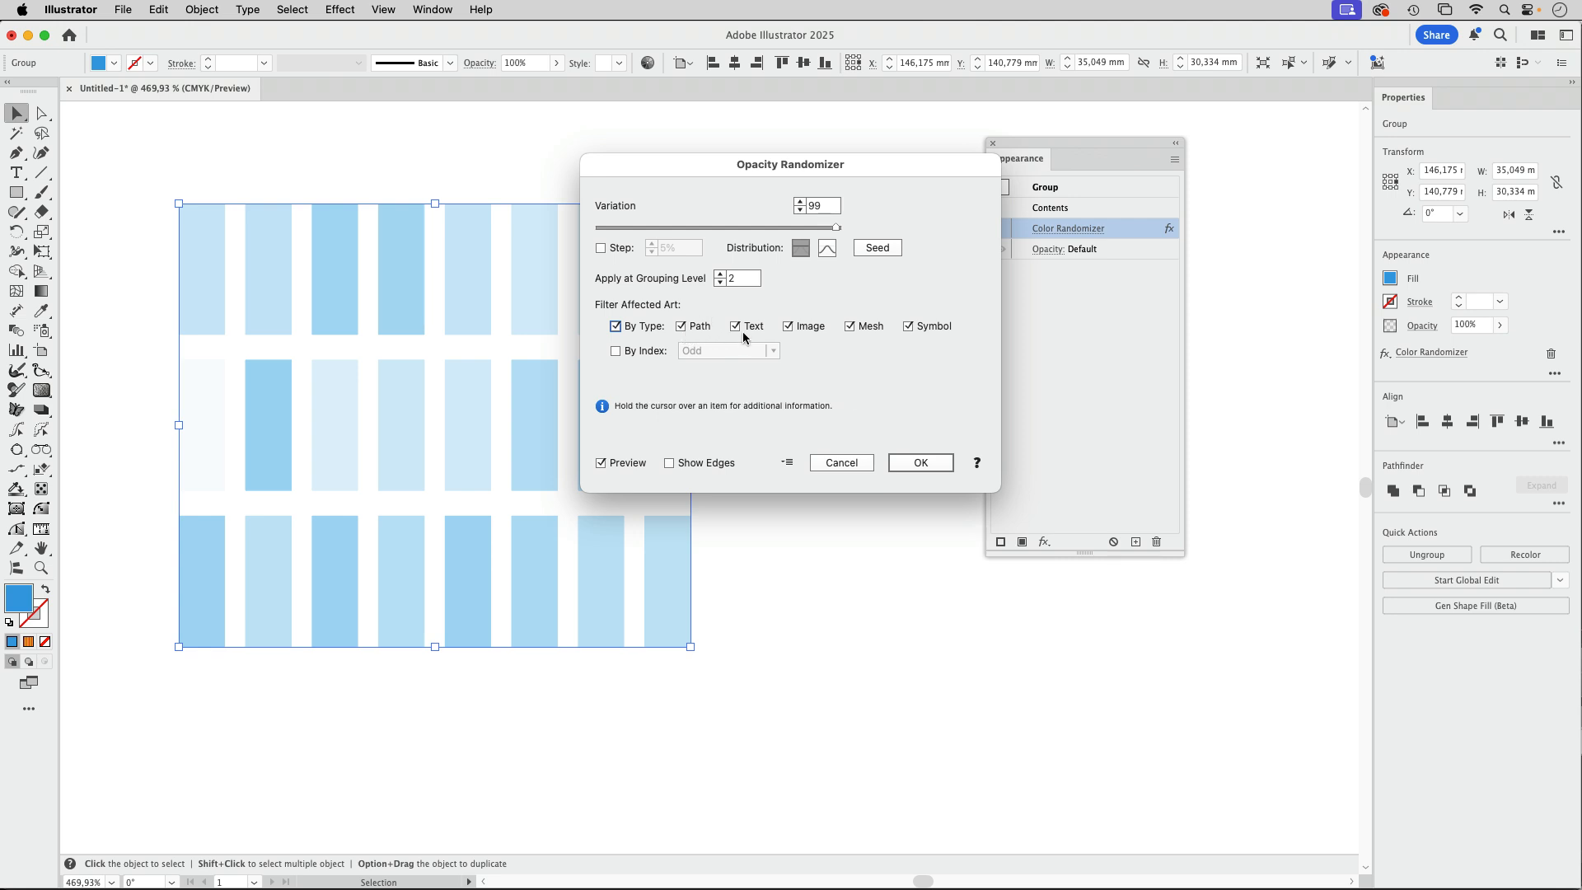
pyautogui.click(917, 464)
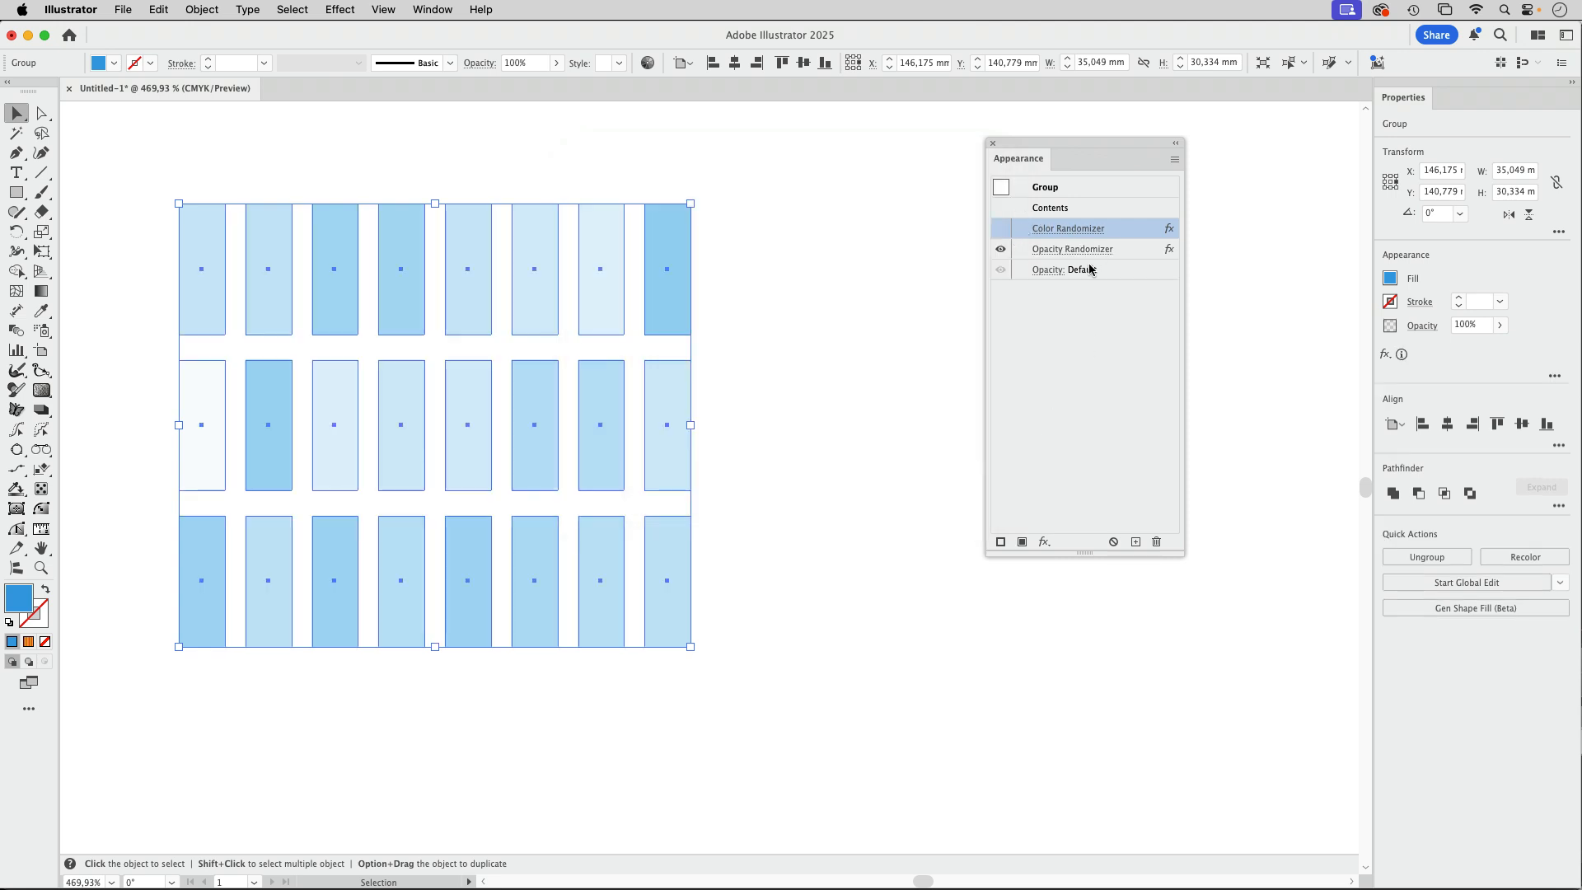
# Hide the Opacity Randomizer, add a Perturb effect with 1.4 mm distance and crinkle 74, and place its settings beside the rectangles
pyautogui.click(1001, 249)
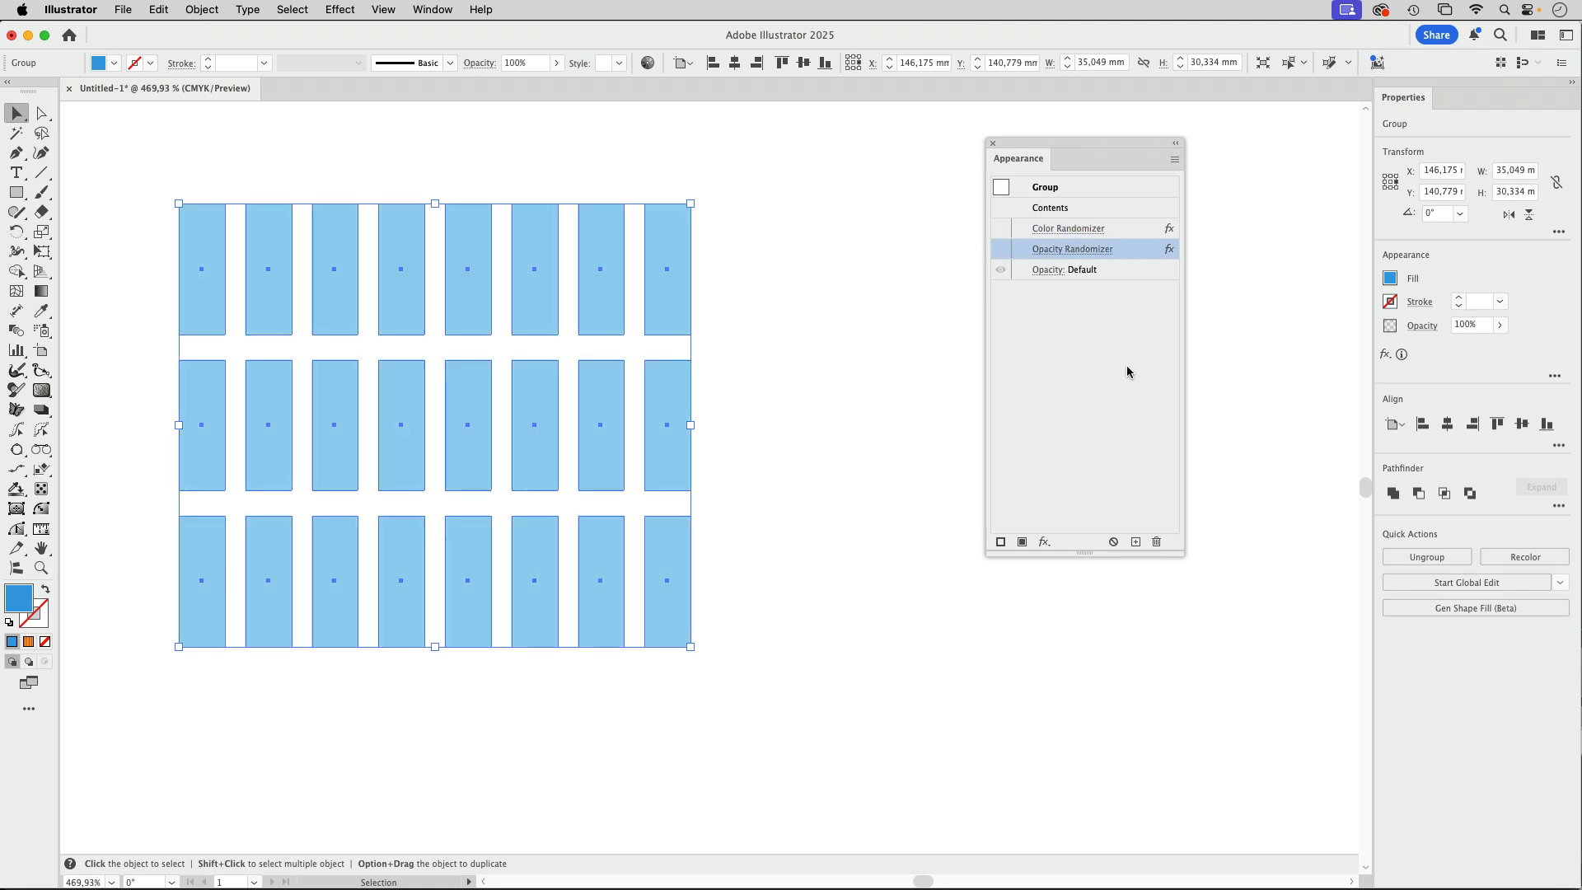
pyautogui.click(340, 11)
pyautogui.moveTo(395, 596)
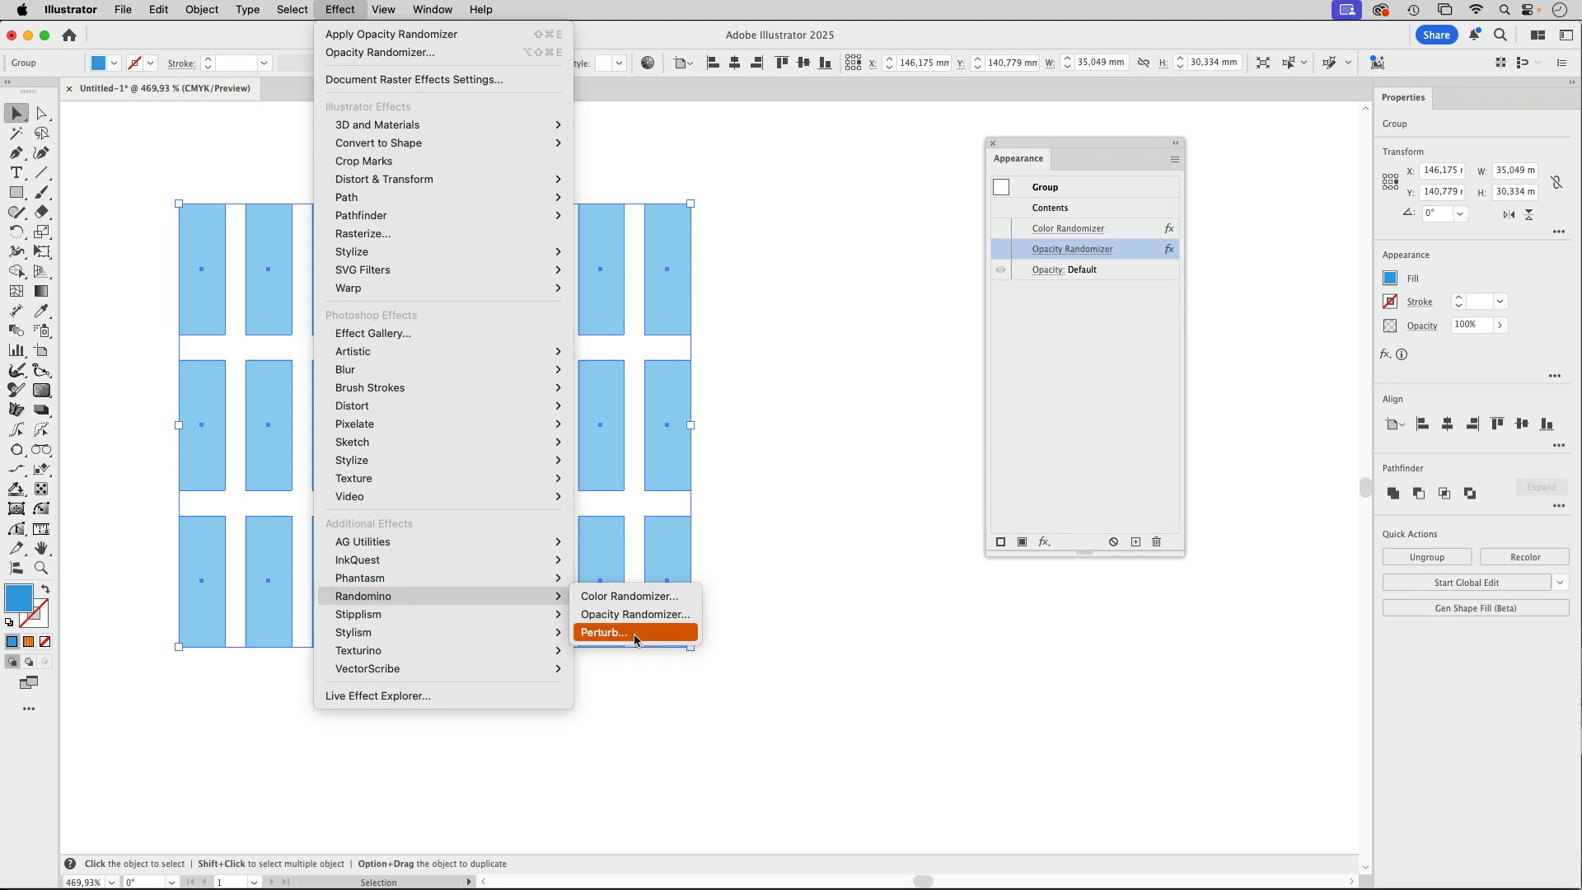
pyautogui.click(636, 633)
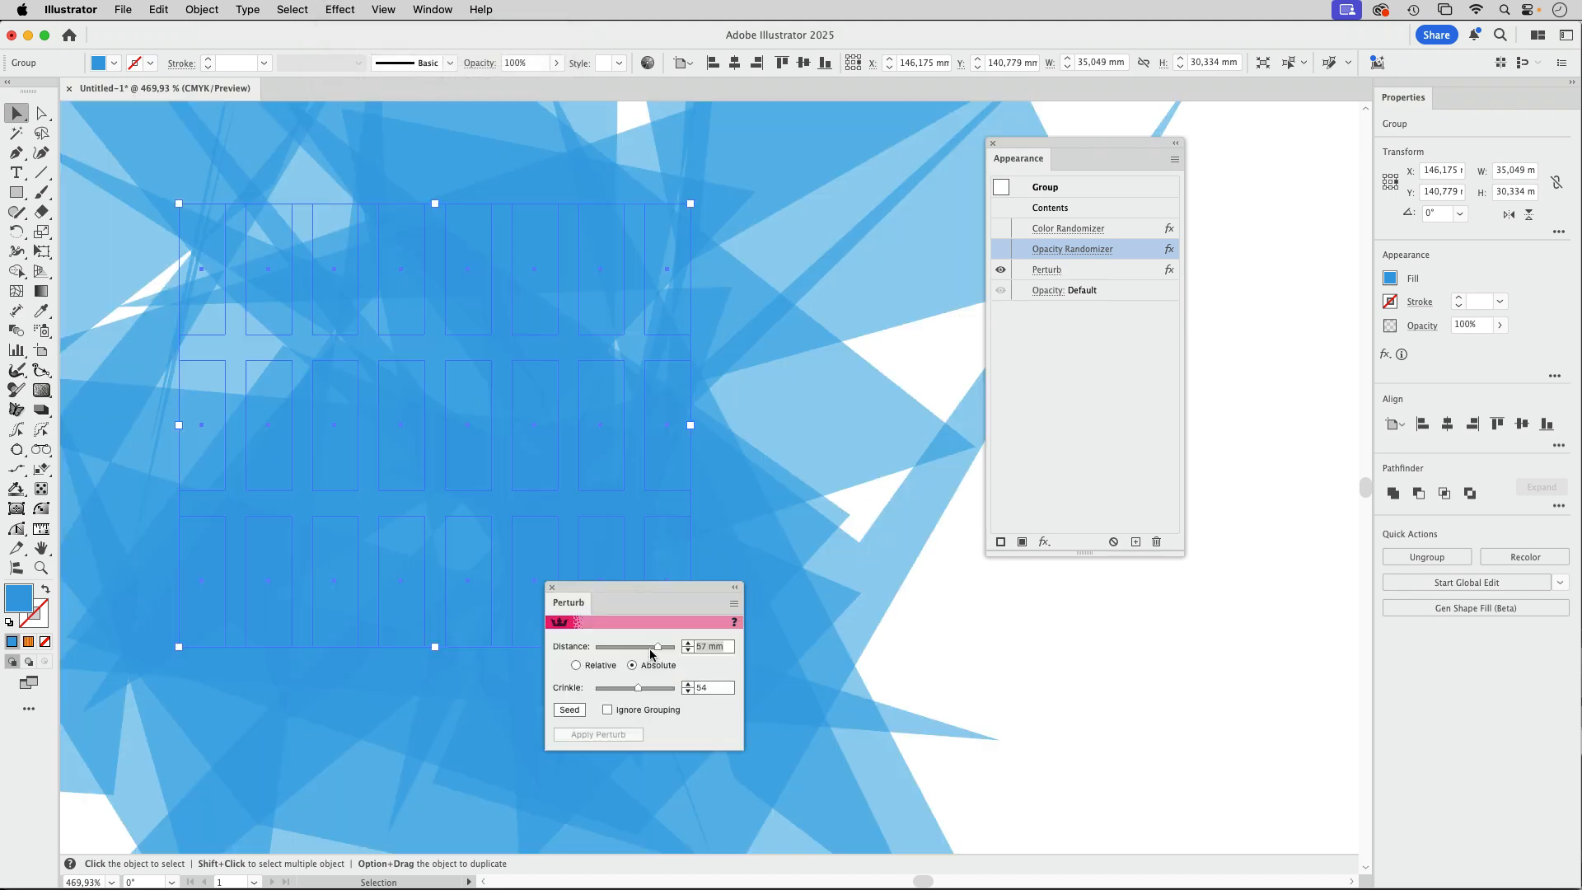
pyautogui.moveTo(658, 648); pyautogui.dragTo(652, 693)
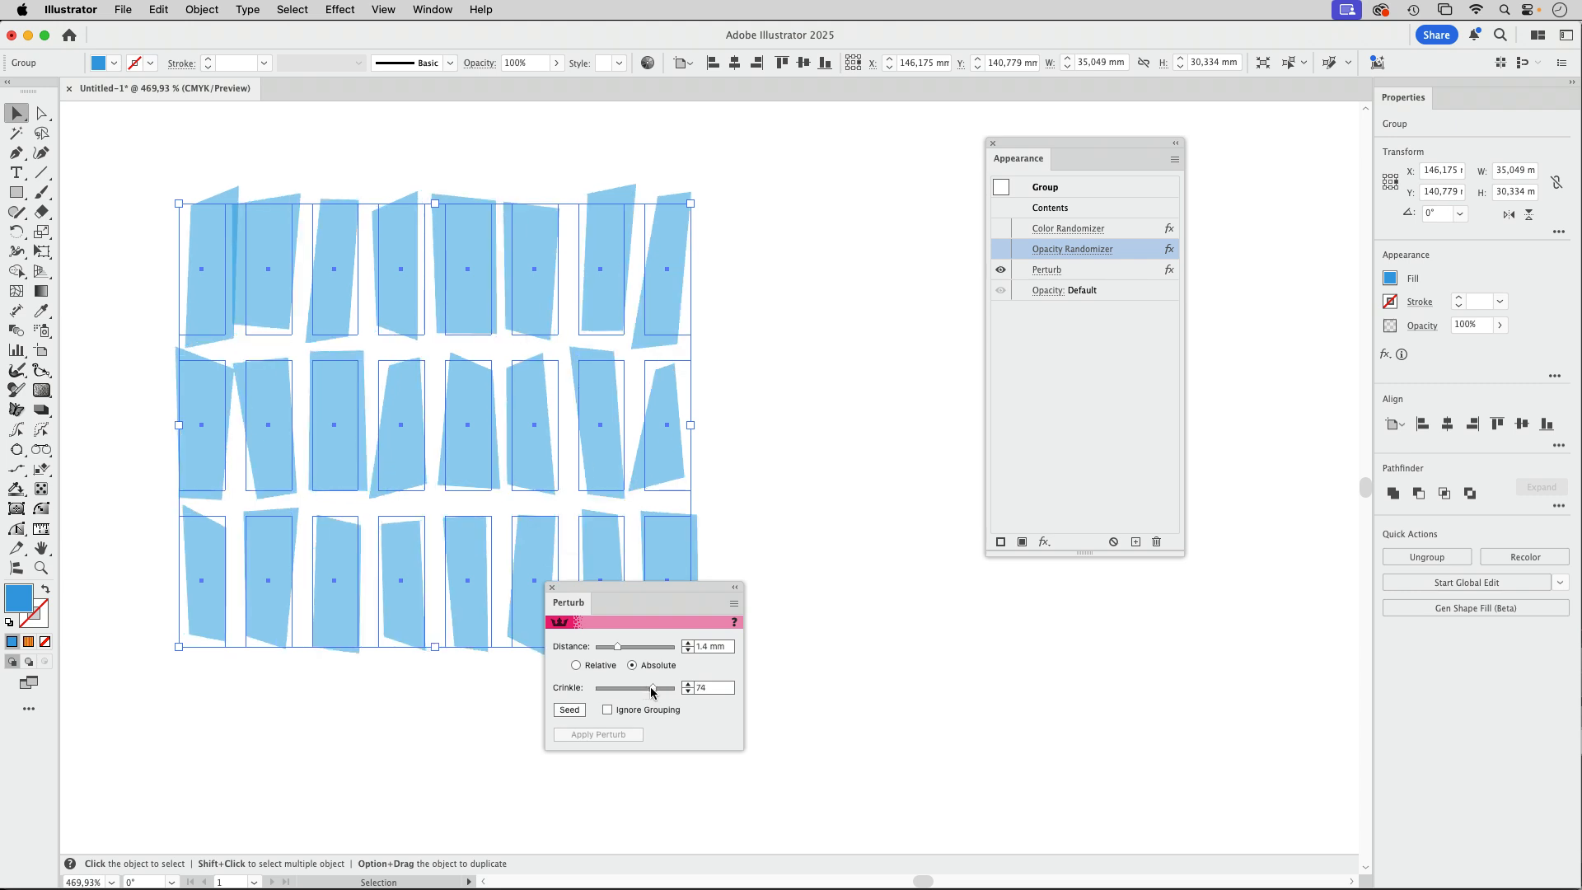
pyautogui.moveTo(643, 590); pyautogui.dragTo(854, 338)
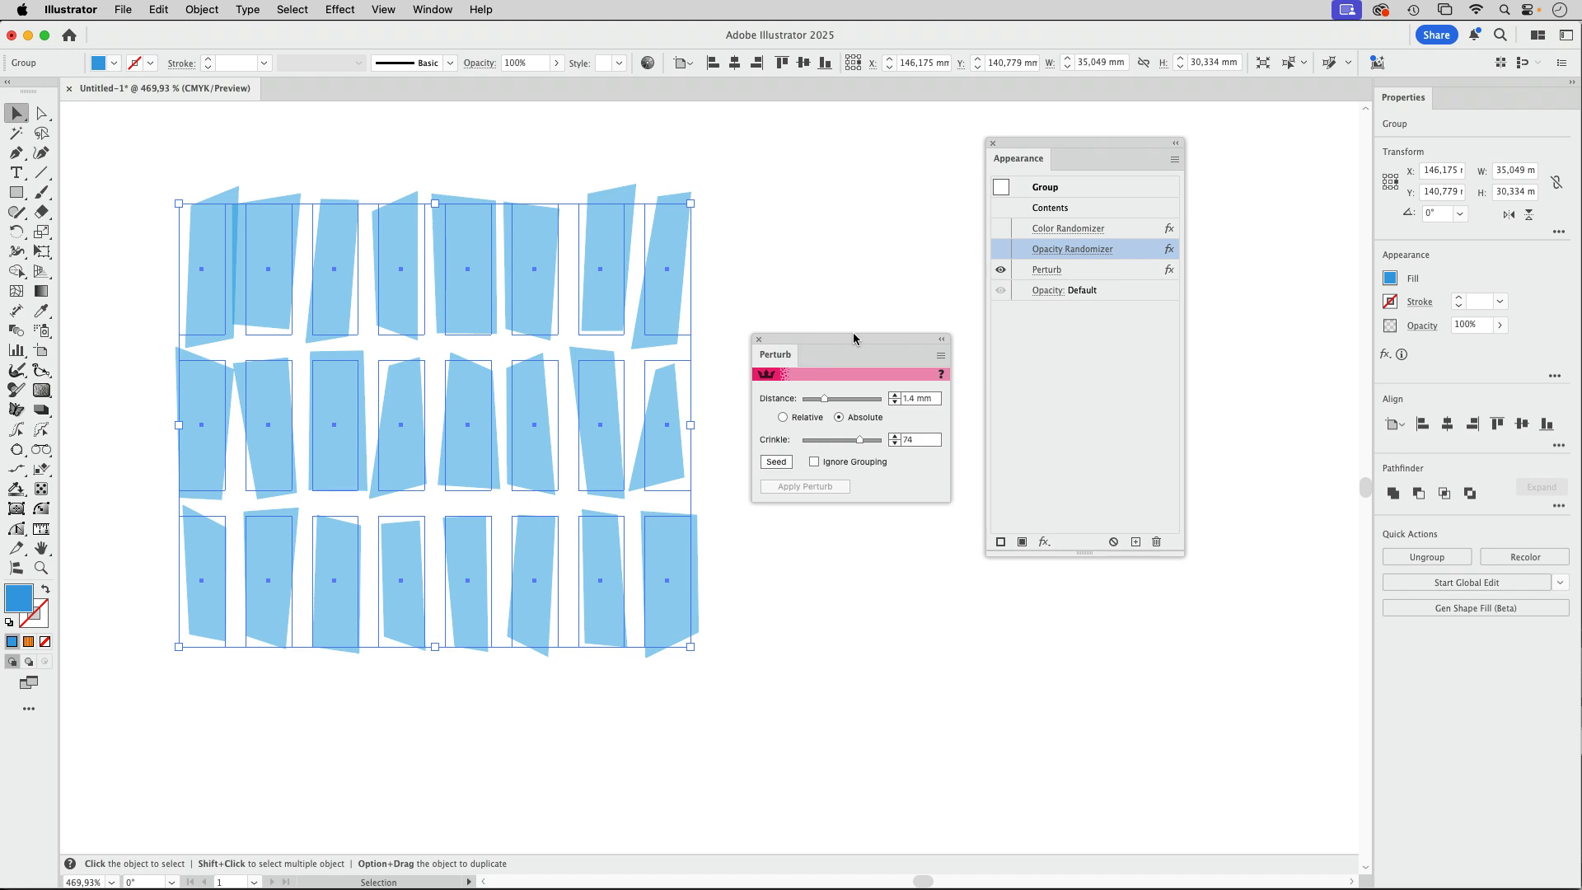